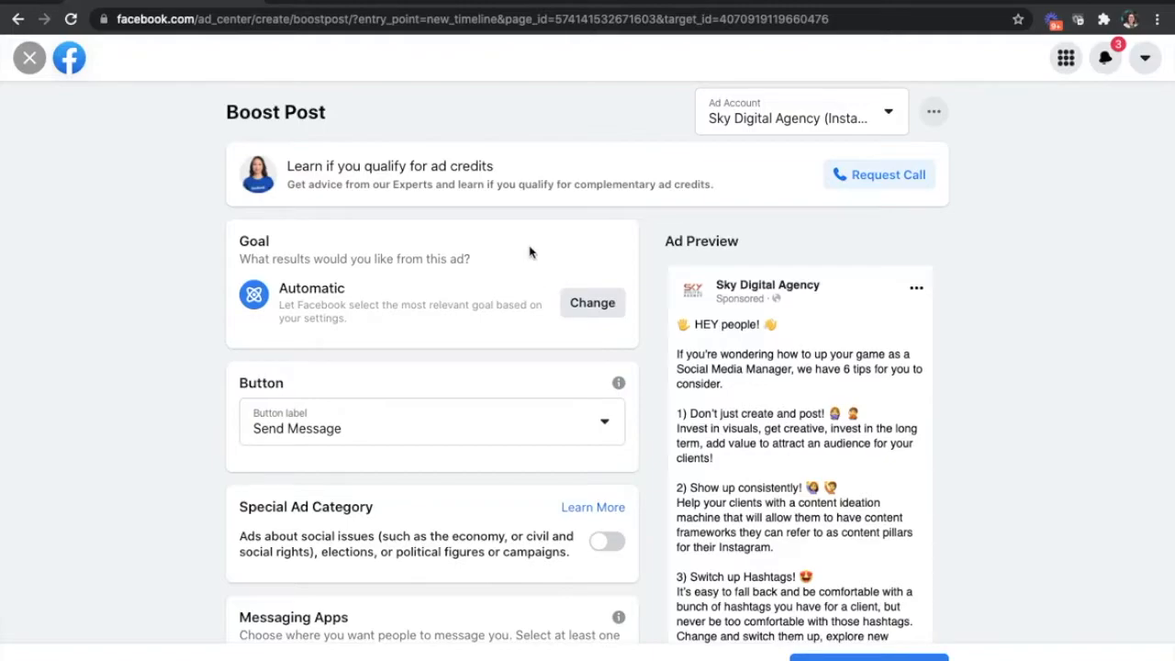
- View the goal options for boosting the image post and close them without changing the goal
click(606, 307)
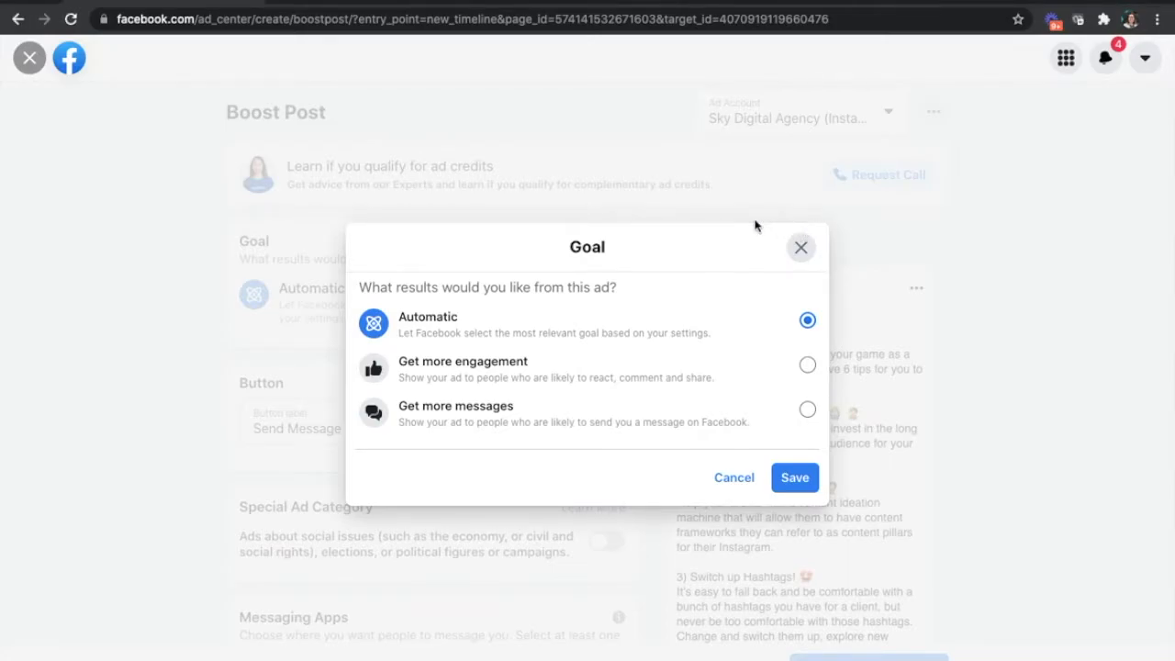
click(801, 250)
- Set the boosted image post's button label to No Button and look over the ad form
click(485, 422)
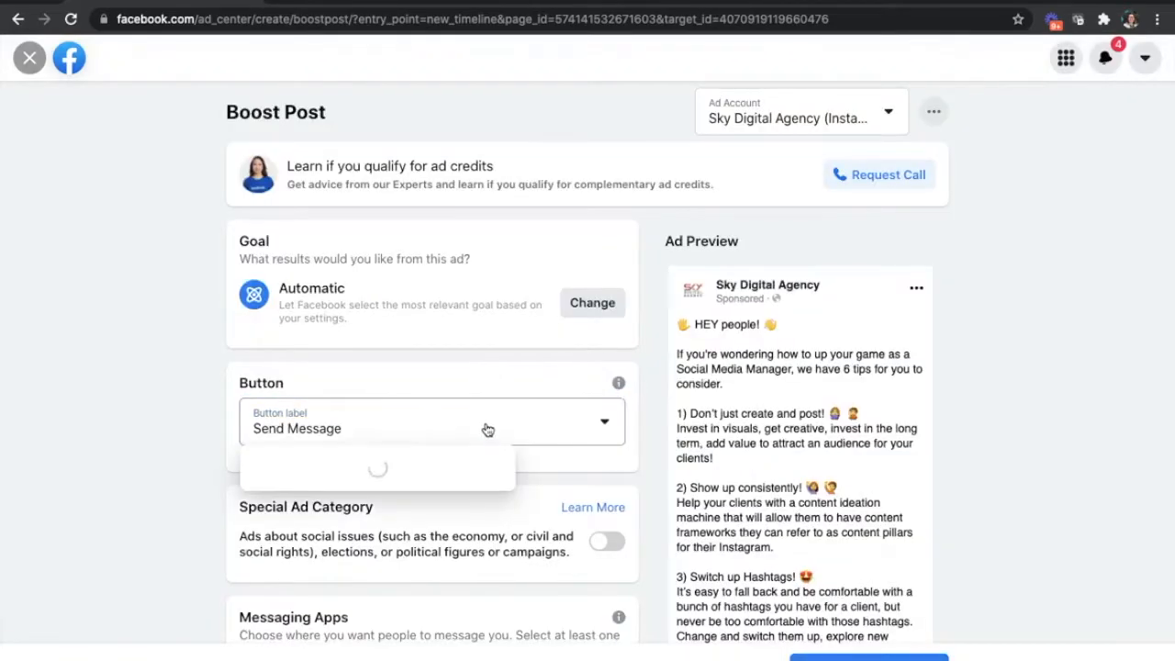
scroll(406, 498, down, 1)
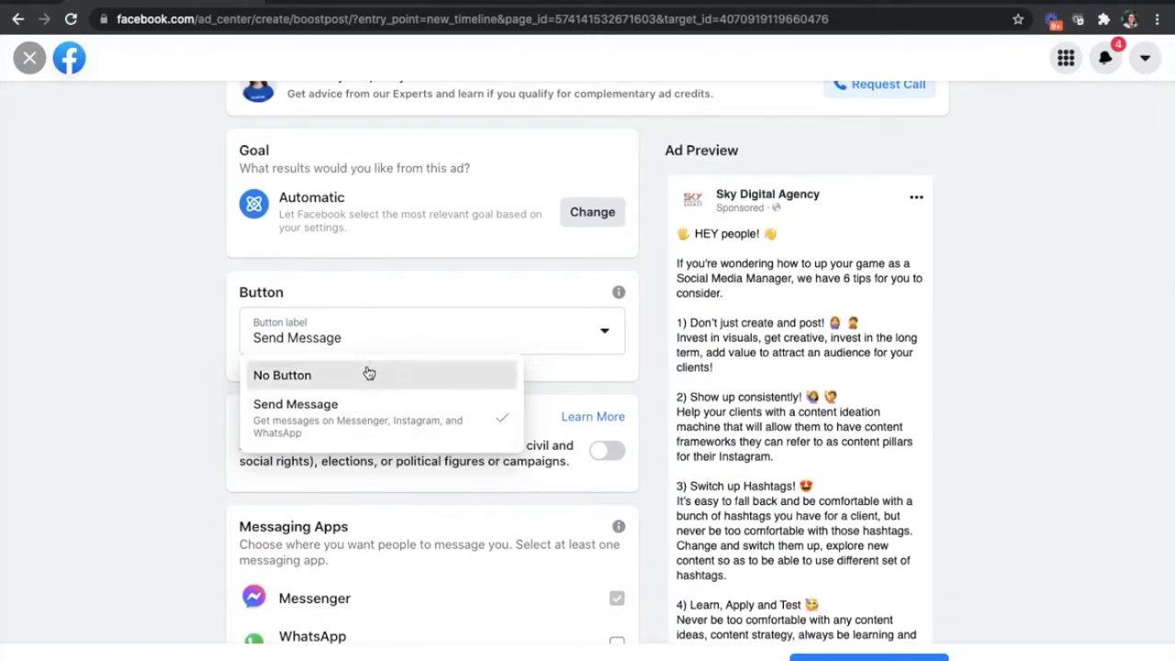
click(370, 375)
scroll(869, 383, down, 9)
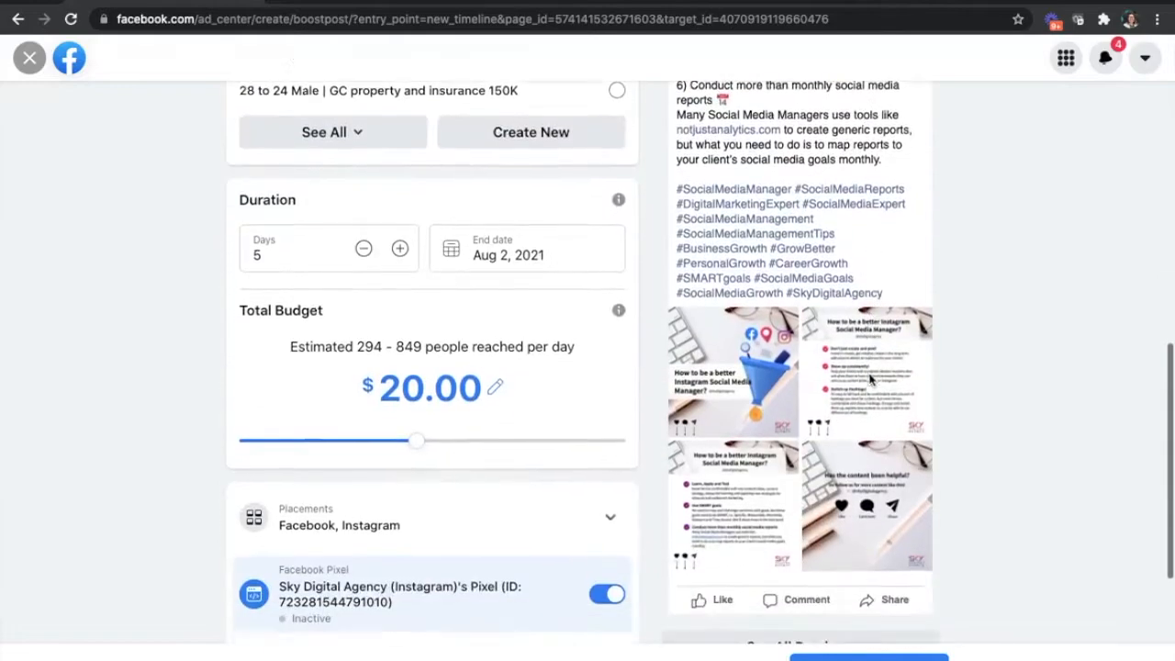
scroll(872, 379, up, 6)
scroll(872, 379, up, 4)
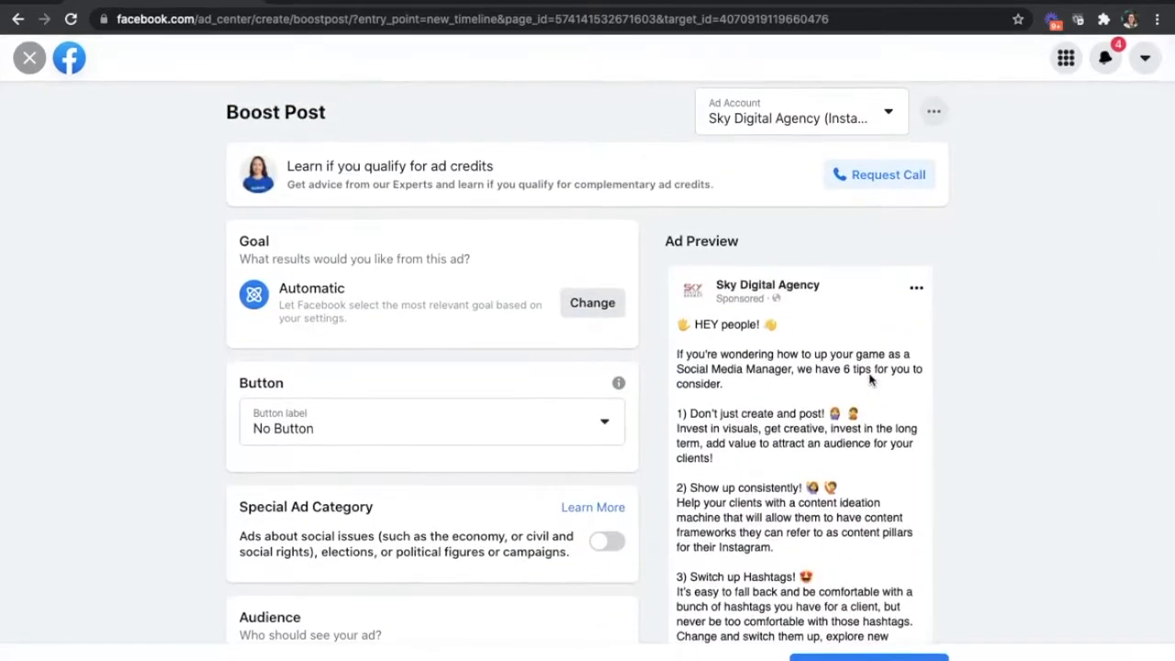
- Discard the image post's boost and start boosting the live video post about being a content creator on Instagram
click(29, 58)
click(777, 410)
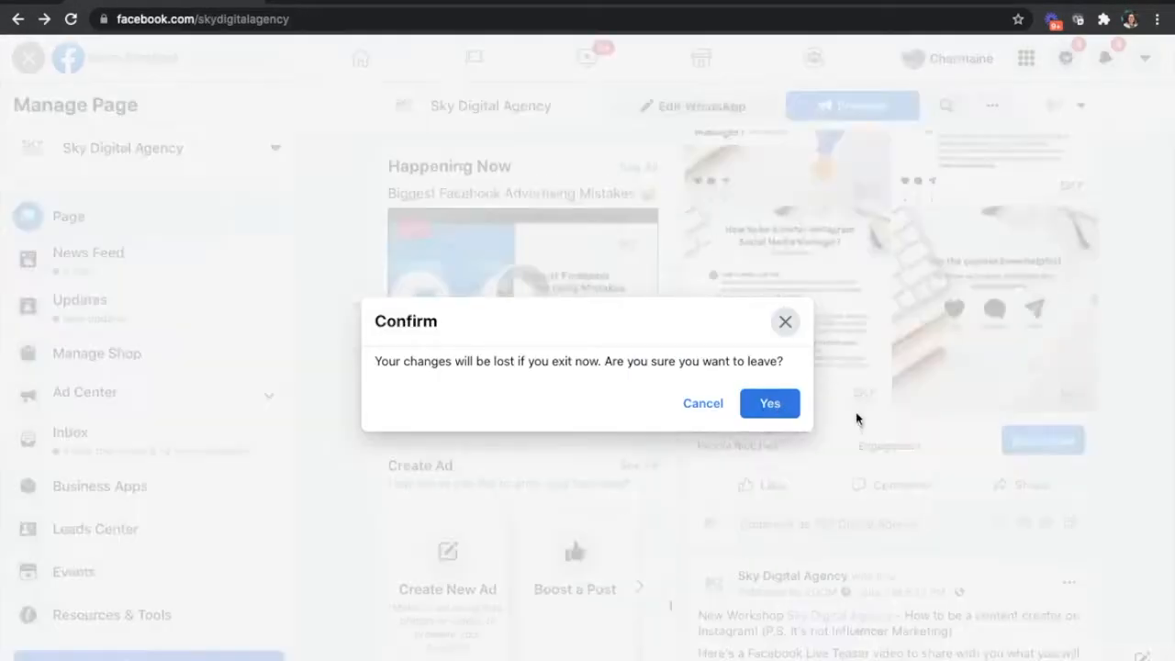
scroll(859, 408, down, 5)
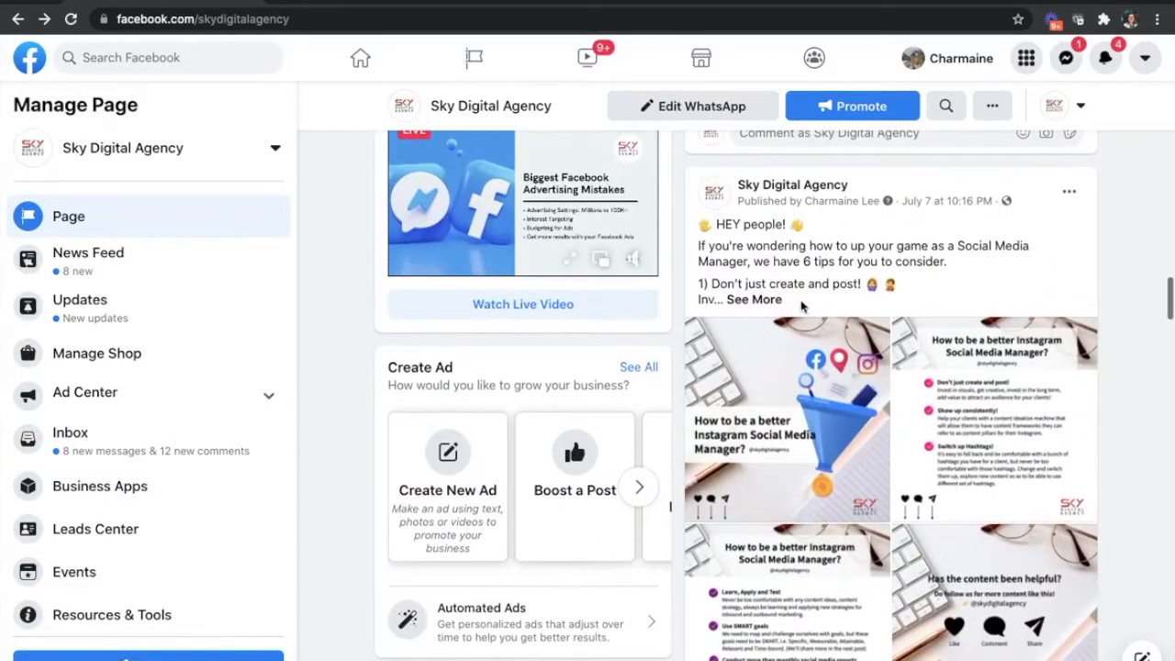
scroll(899, 314, down, 1)
scroll(899, 314, up, 6)
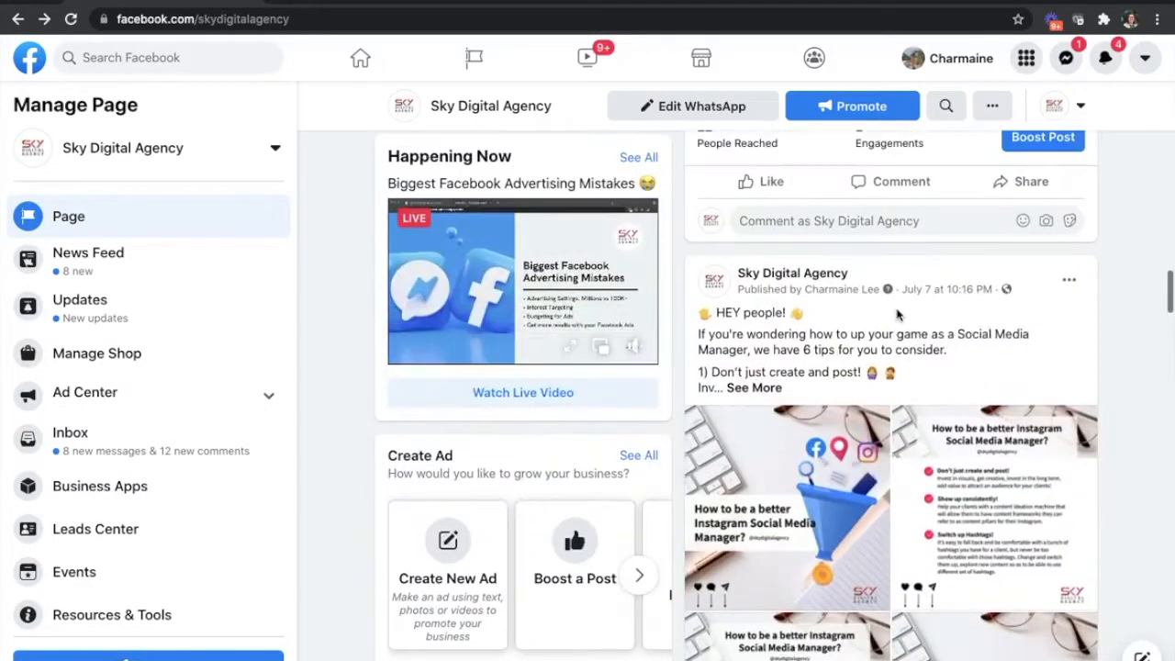
scroll(899, 315, down, 4)
scroll(899, 315, down, 8)
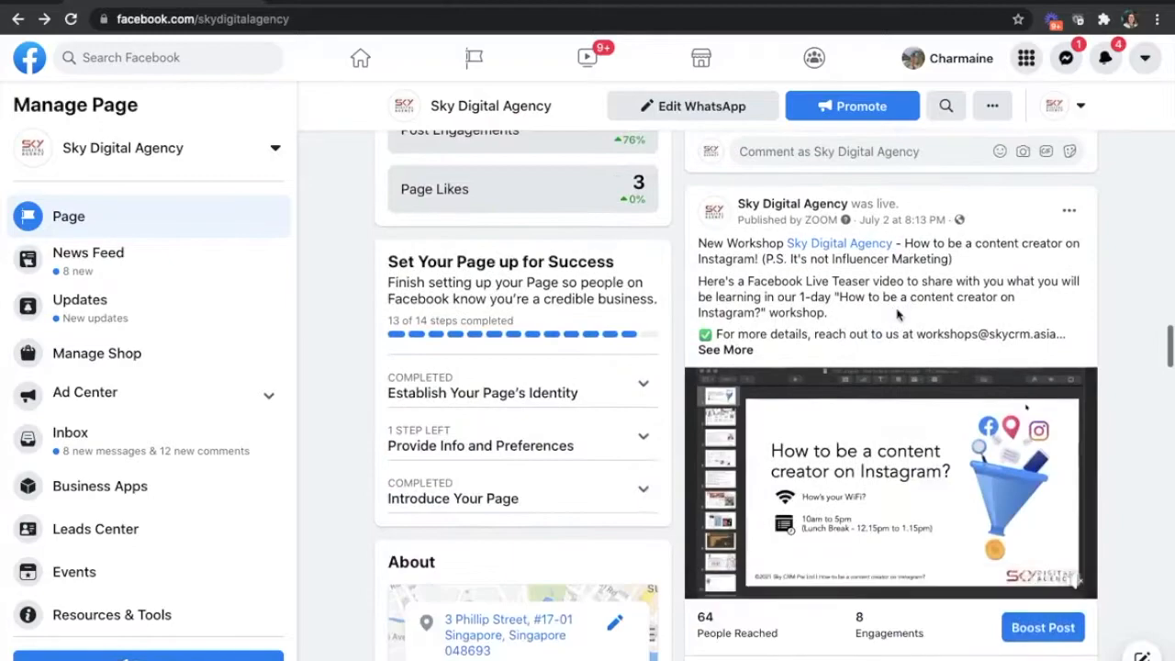
click(1025, 402)
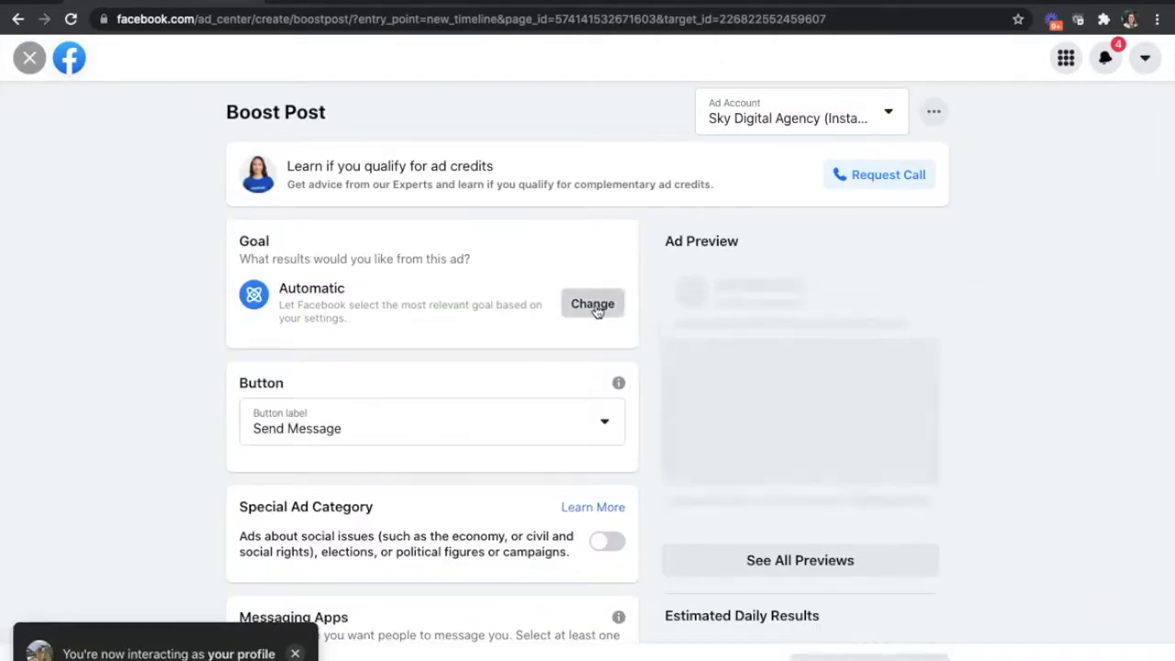
- View the goal options for the video post, select Get more leads, and close them without saving
click(594, 305)
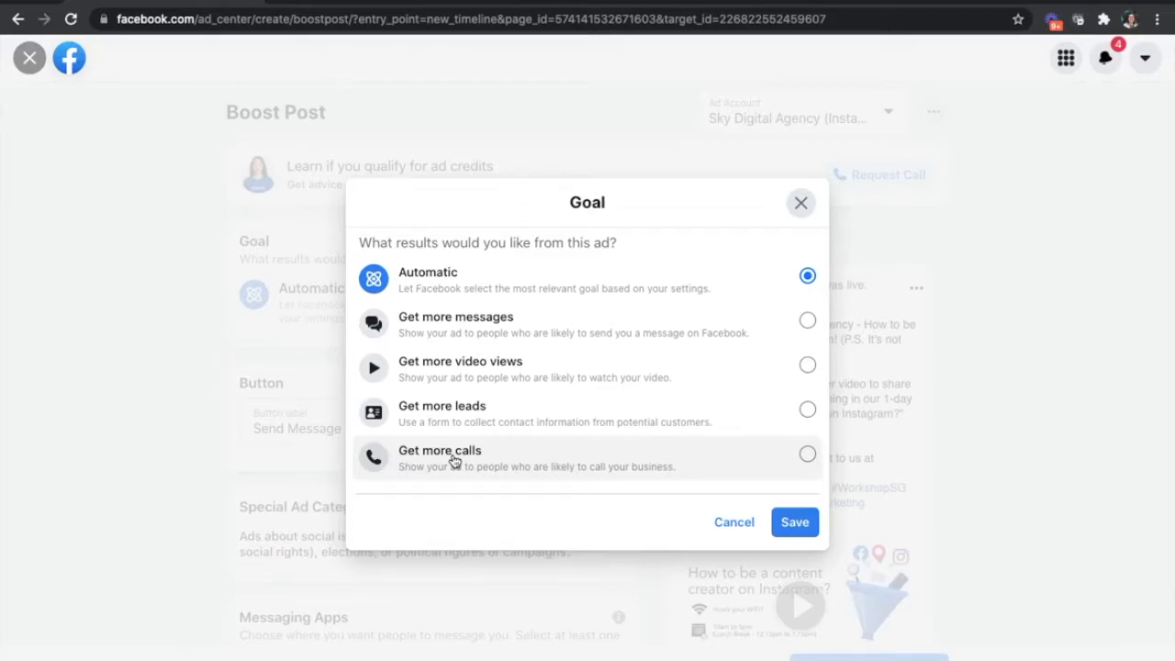
click(513, 409)
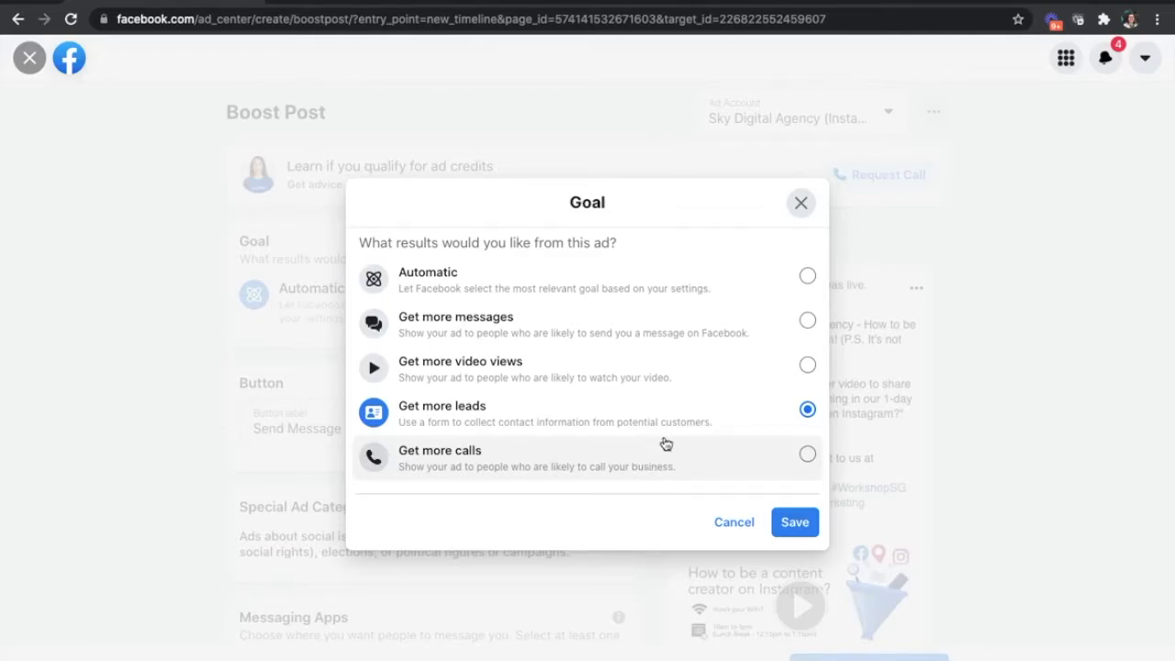
click(800, 204)
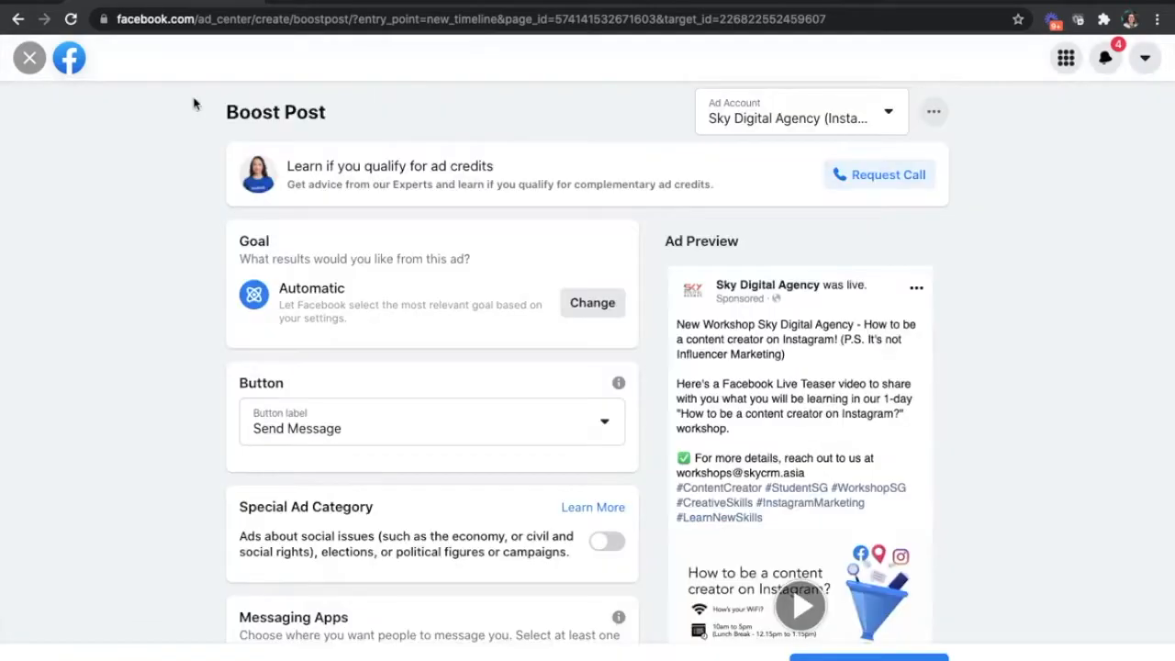
- Discard the video boost and view the goal options for boosting the Introduction to SEO Marketing for Beginners link post
click(30, 58)
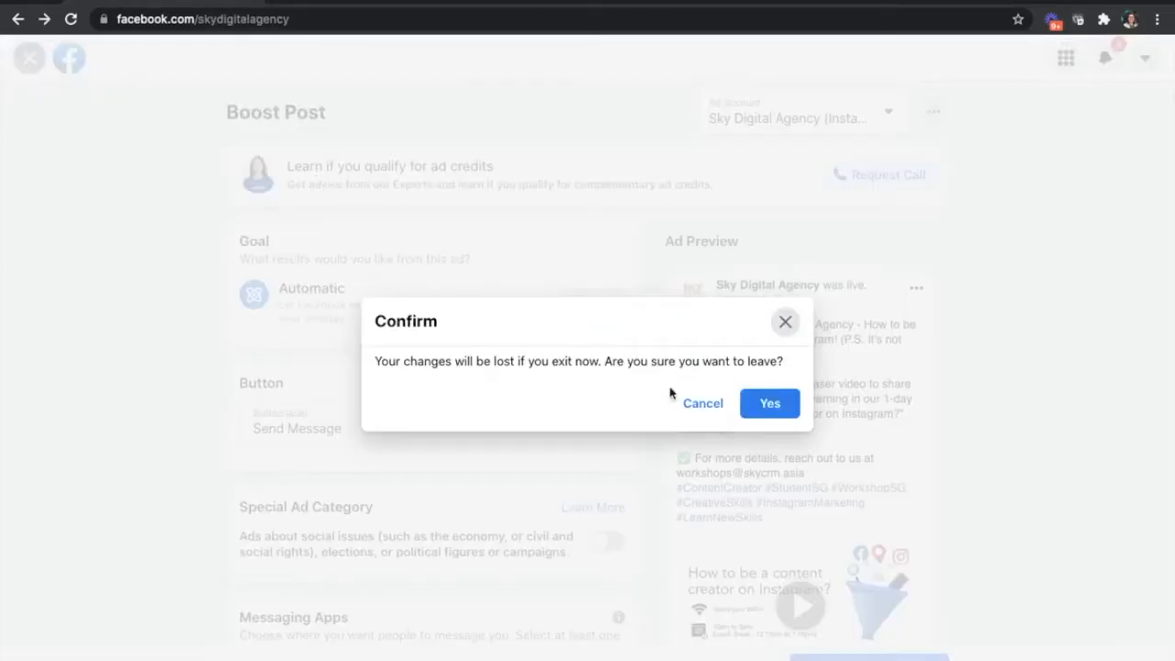
click(769, 404)
scroll(791, 527, down, 3)
scroll(791, 526, up, 5)
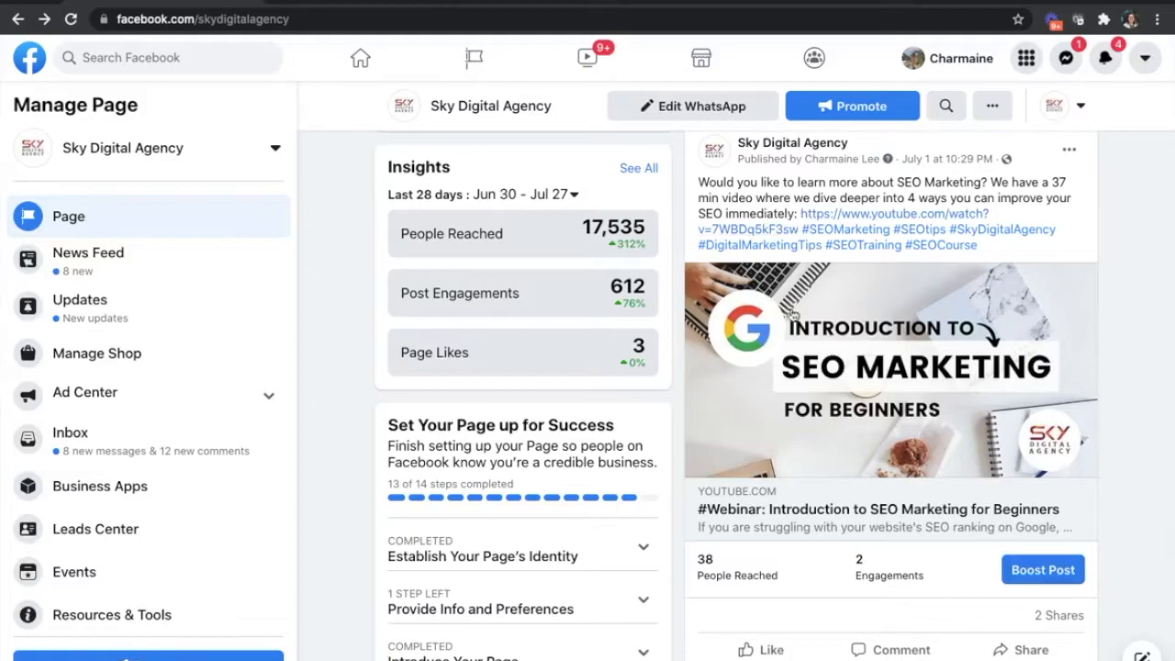
scroll(958, 484, down, 5)
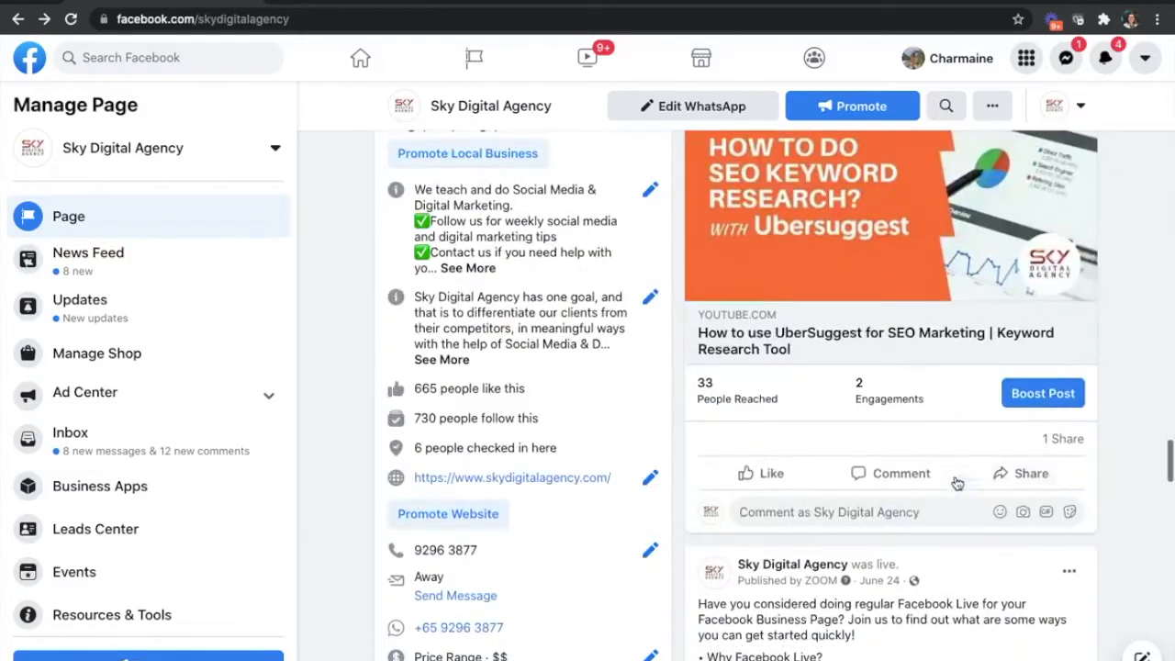
scroll(955, 480, up, 4)
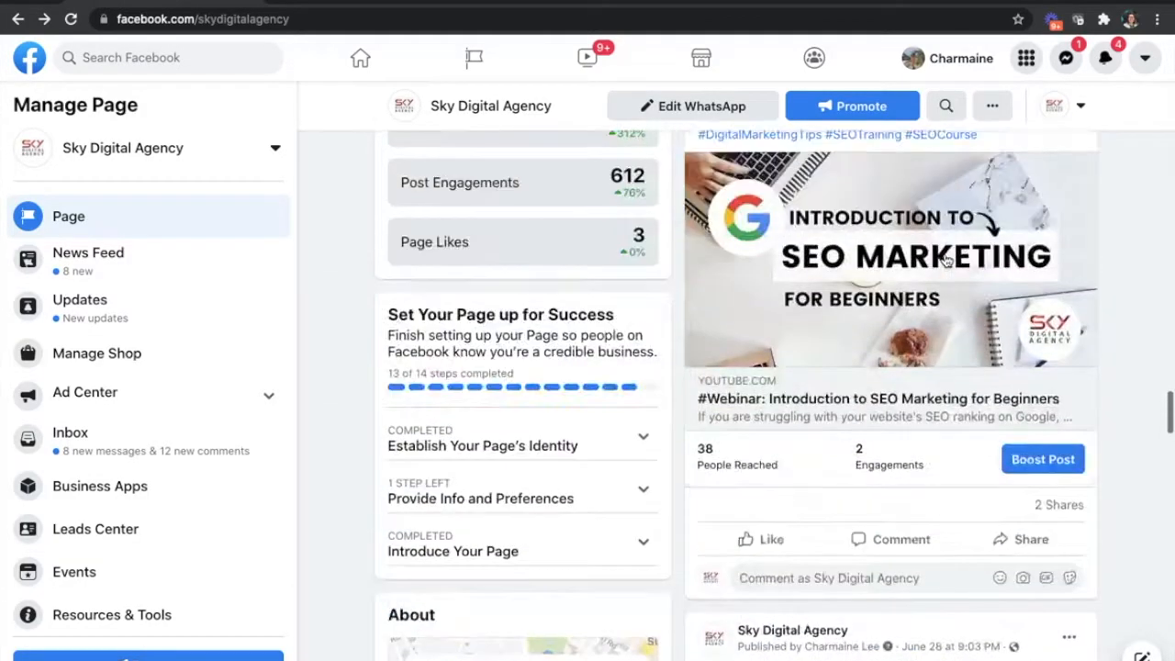
click(1041, 462)
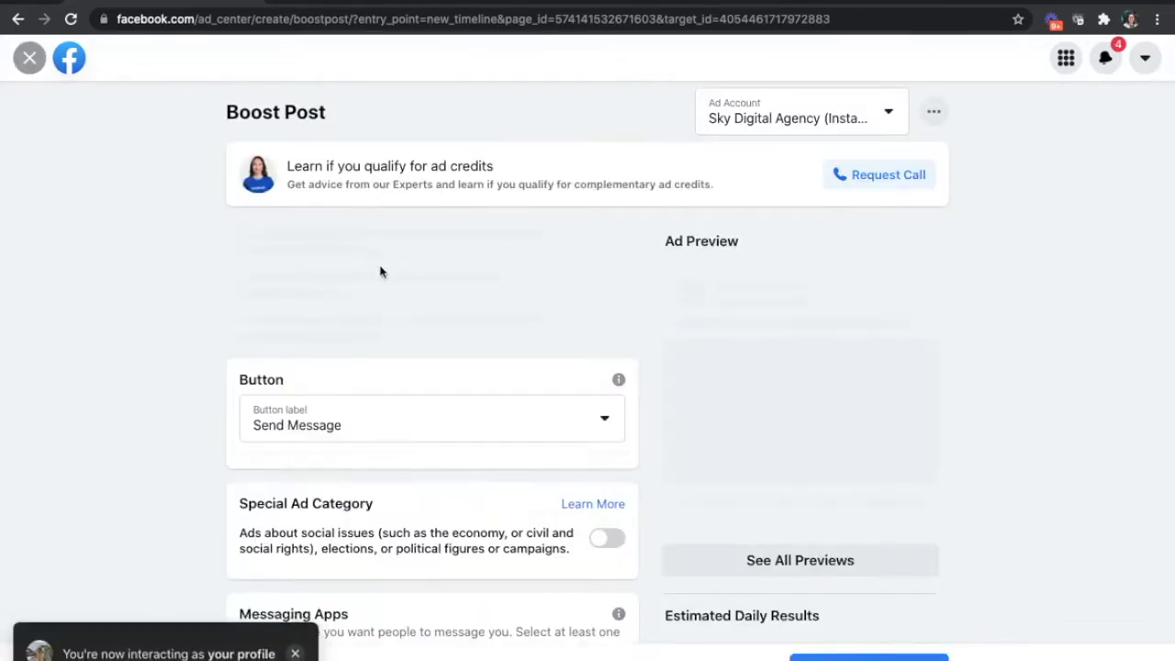
click(592, 302)
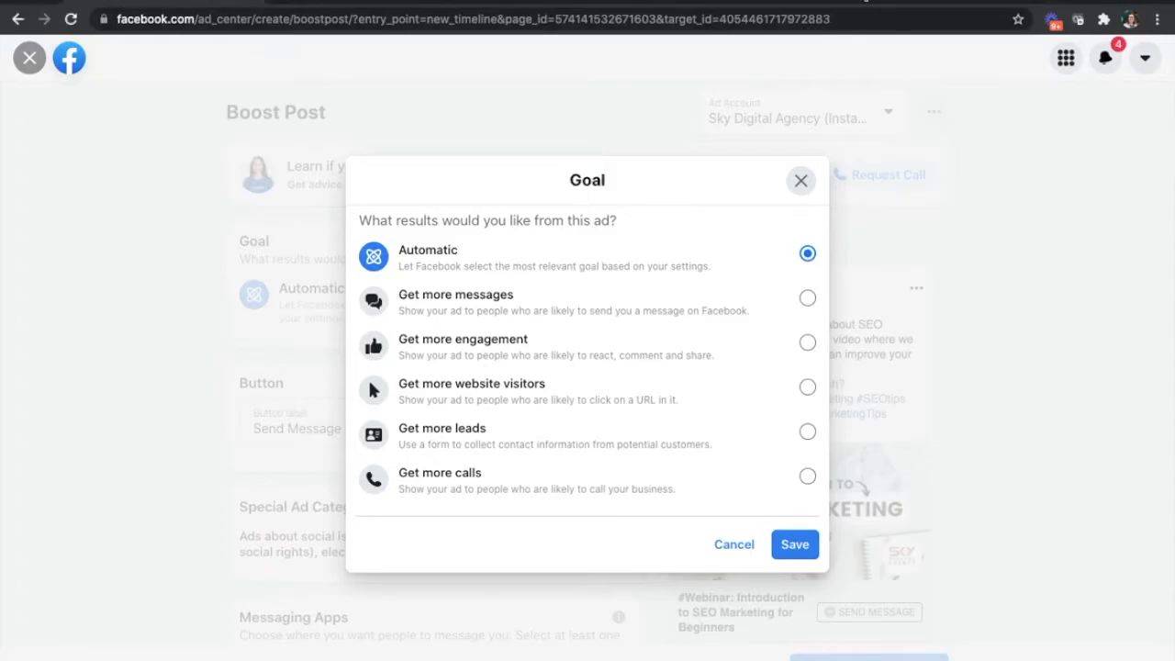
- Open skydigitalagency.com/courses in a new browser tab
key(super+t)
text(skydigitalagency.com/courses)
key(Return)
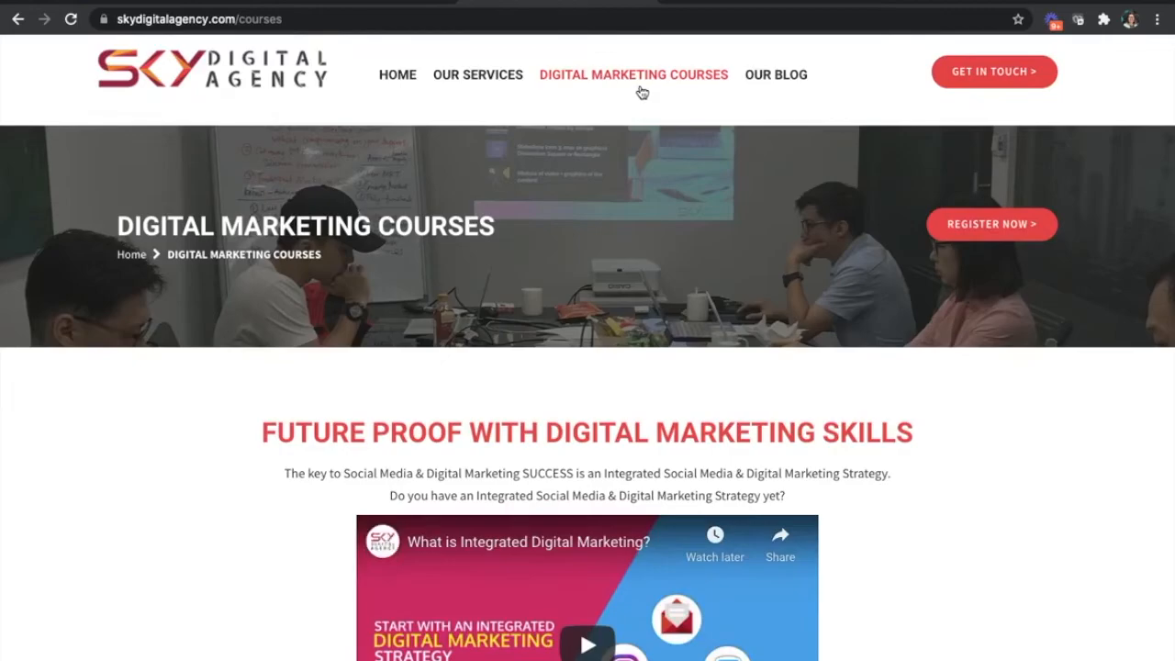
- Browse the digital marketing courses on the page, examining their topics and fees
scroll(616, 221, down, 10)
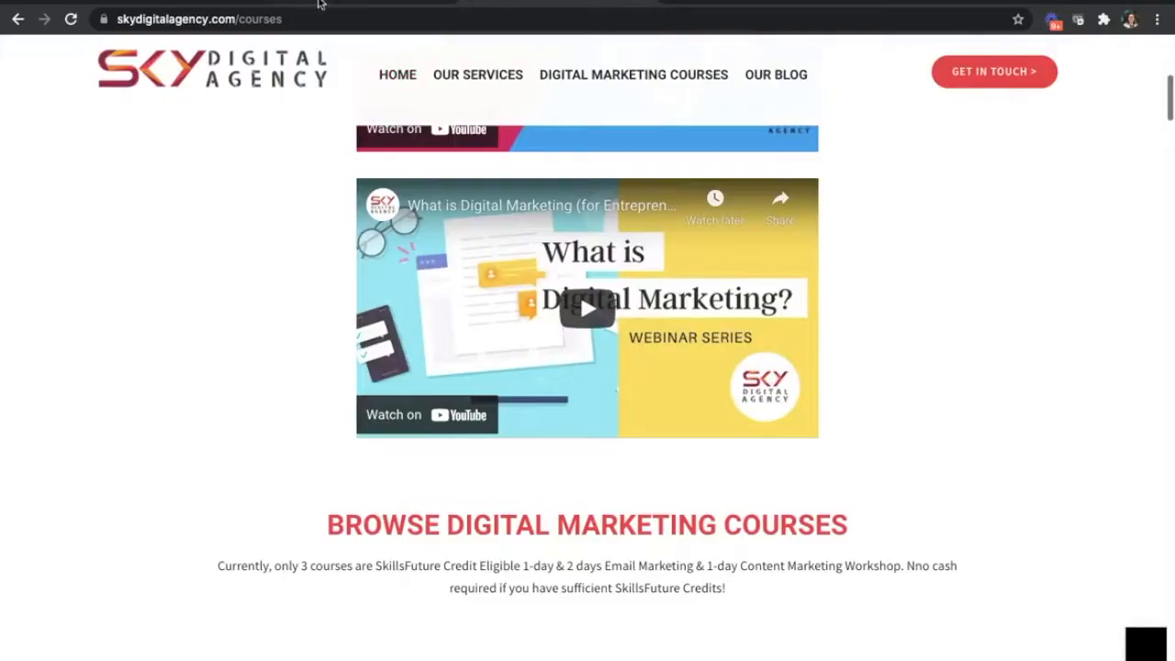
click(292, 19)
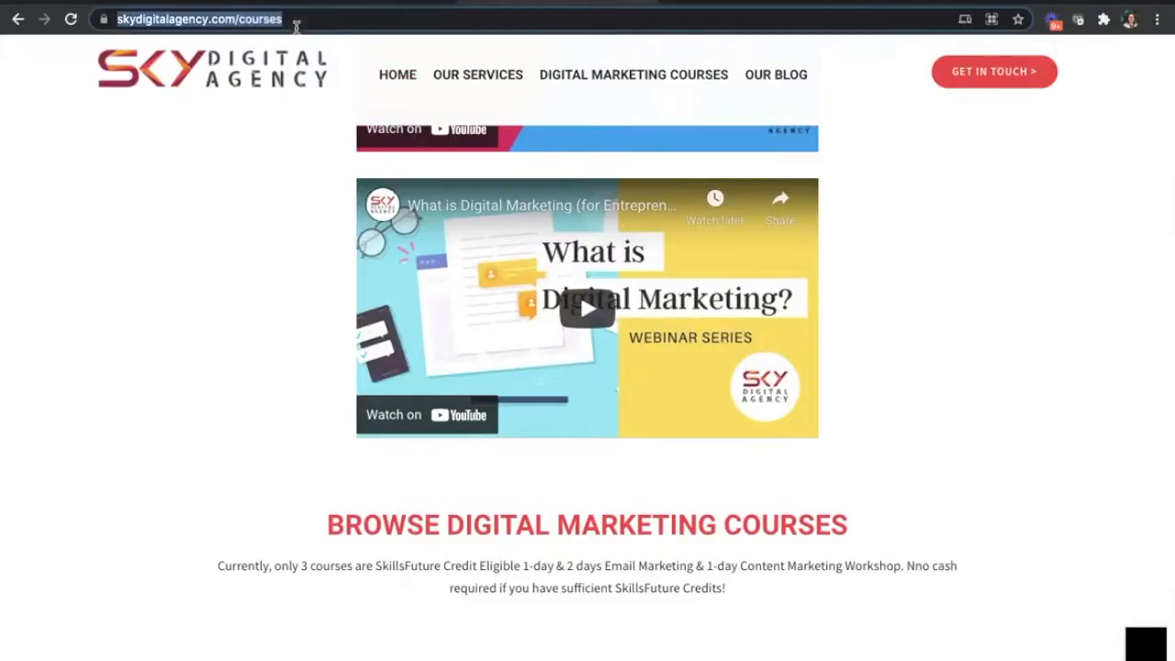
scroll(618, 336, down, 10)
scroll(618, 336, up, 6)
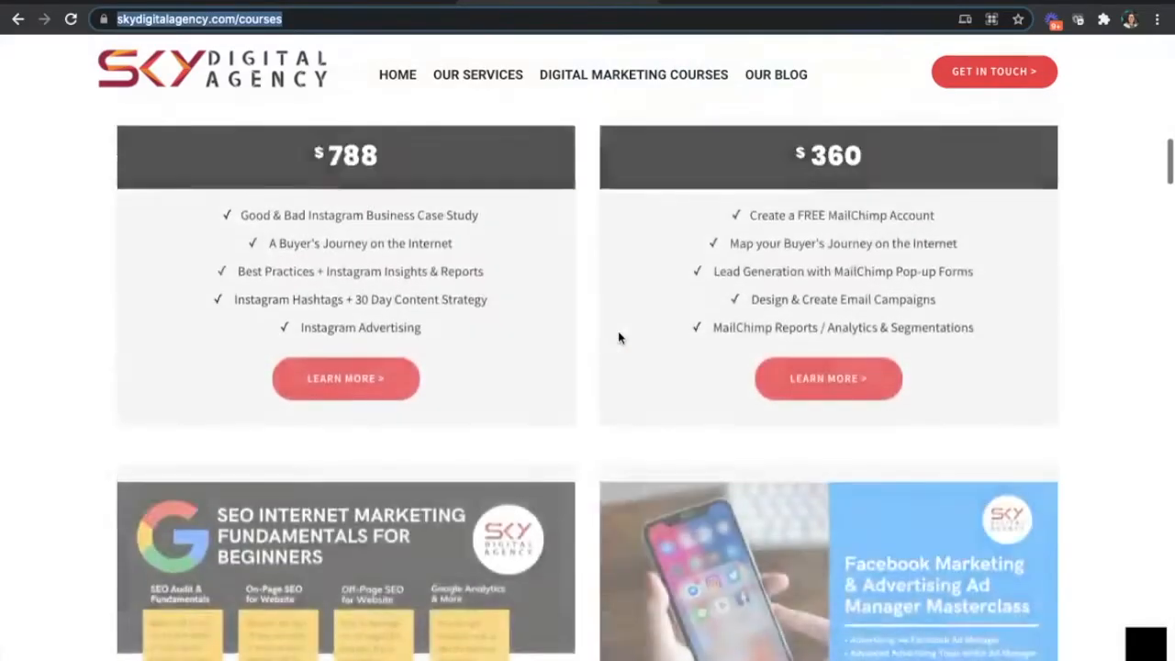
scroll(618, 336, down, 20)
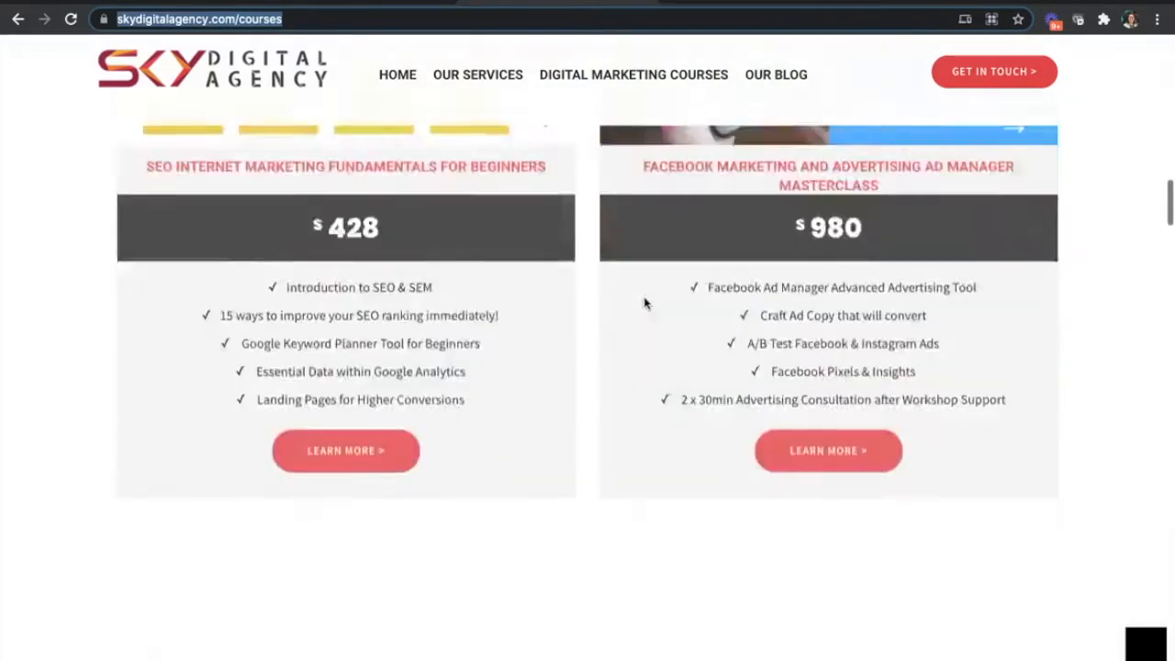
scroll(646, 304, down, 10)
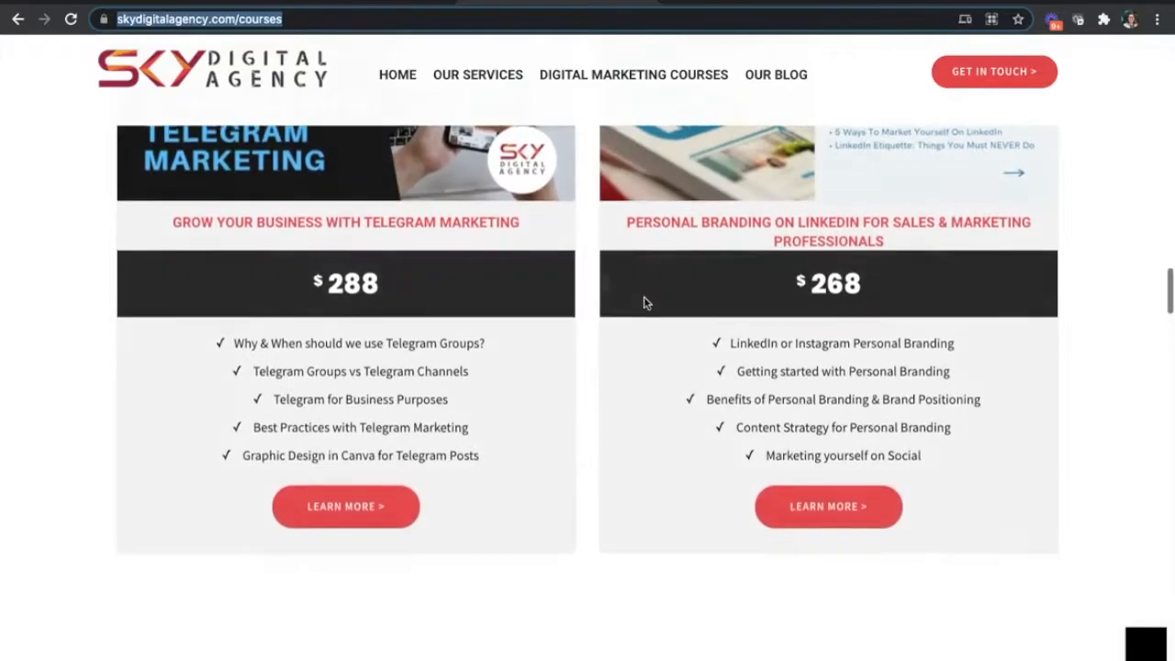
scroll(646, 304, up, 20)
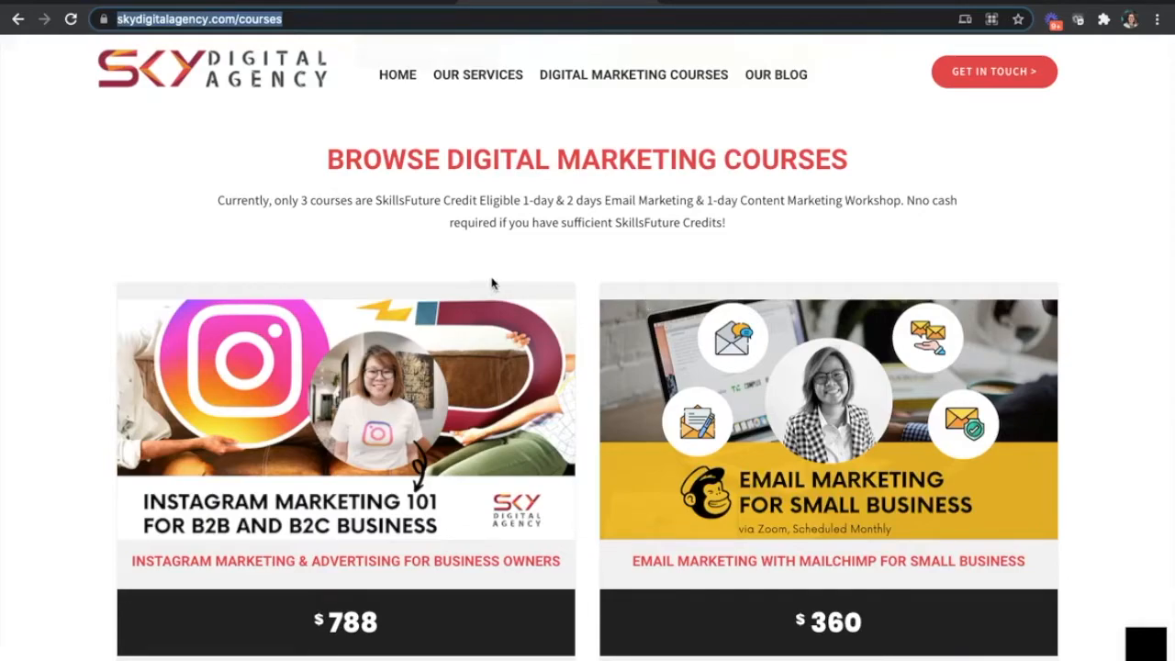
scroll(496, 280, down, 4)
scroll(497, 280, up, 3)
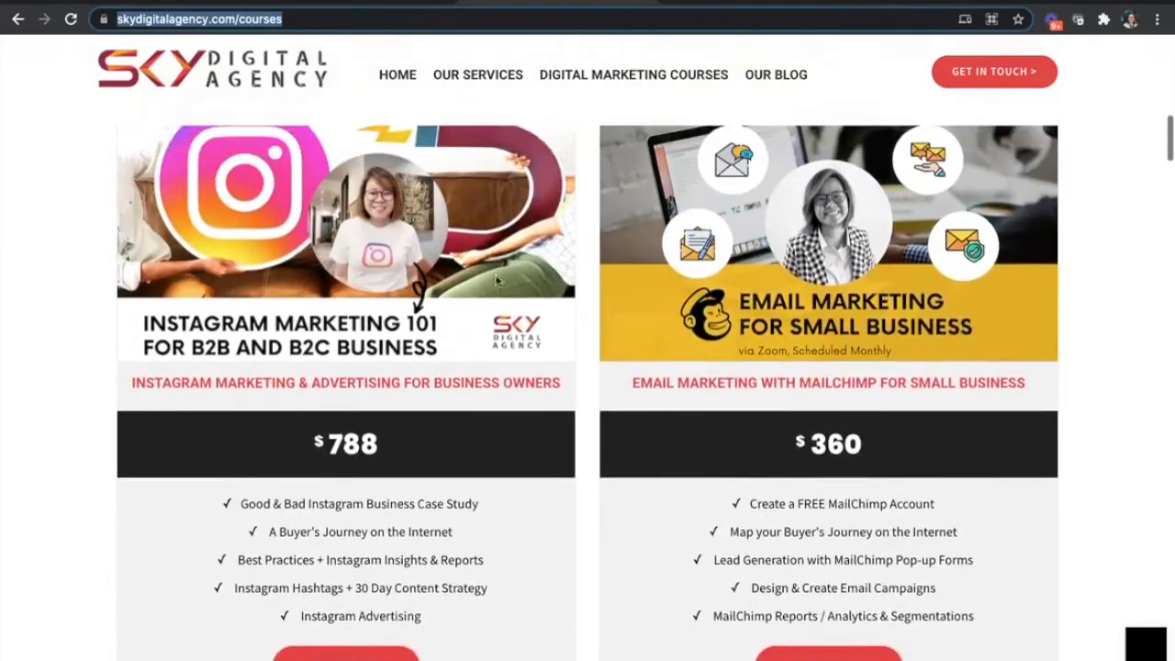
scroll(496, 280, down, 1)
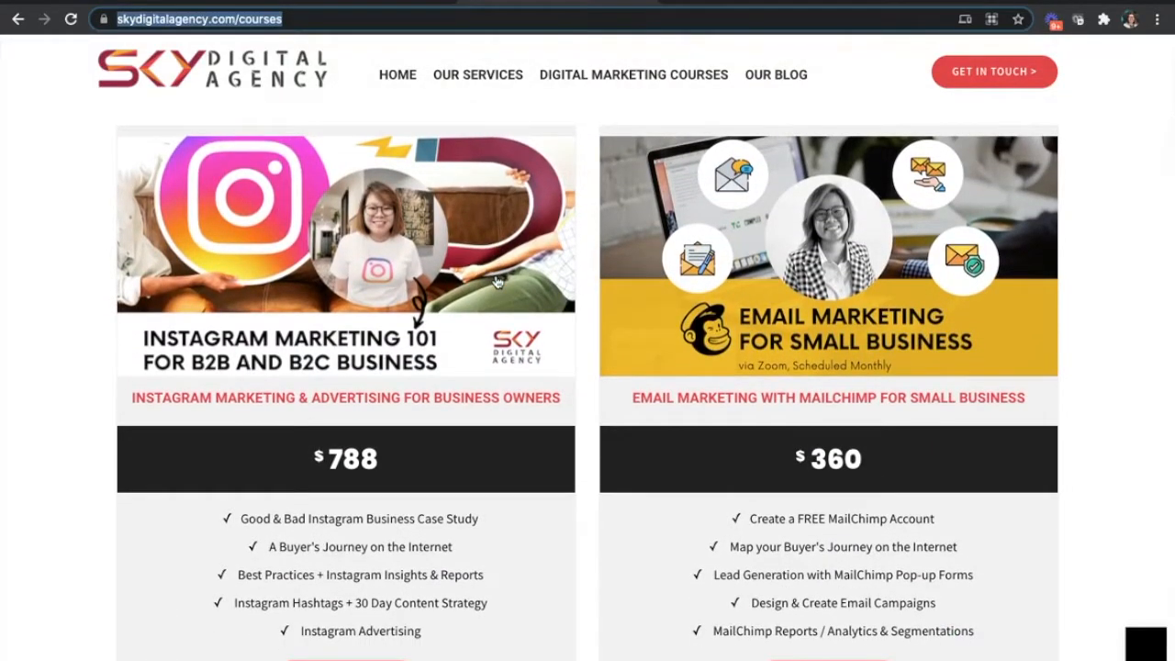
- Open the Instagram Marketing & Advertising for Business Owners course page and view its schedule
click(496, 282)
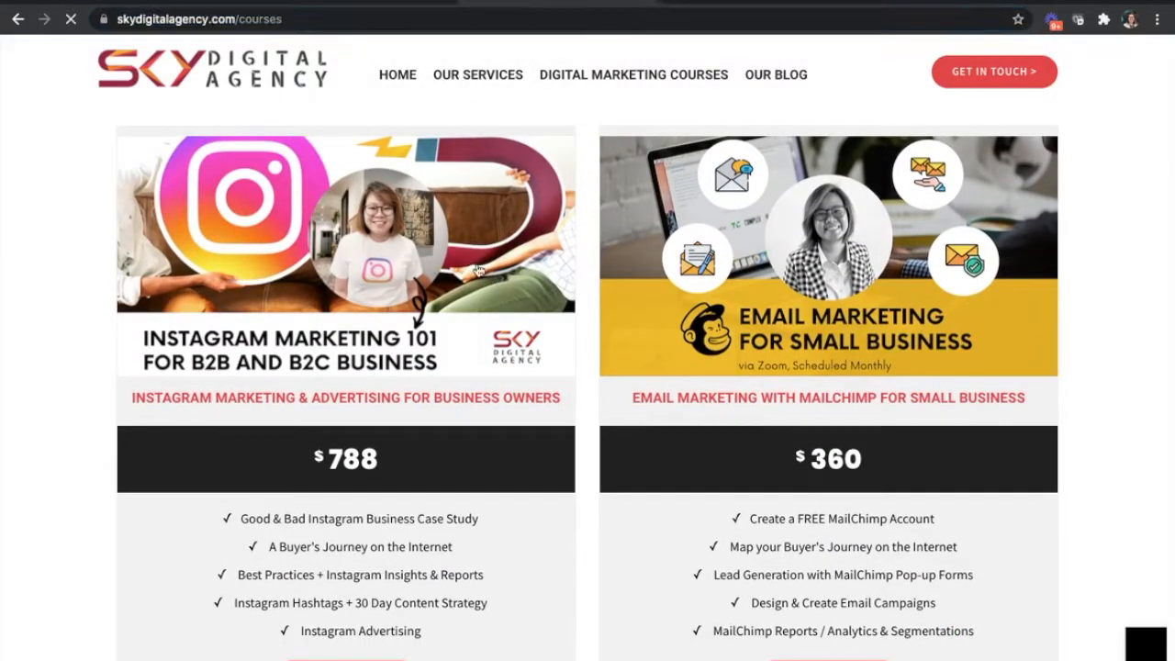
scroll(499, 218, down, 6)
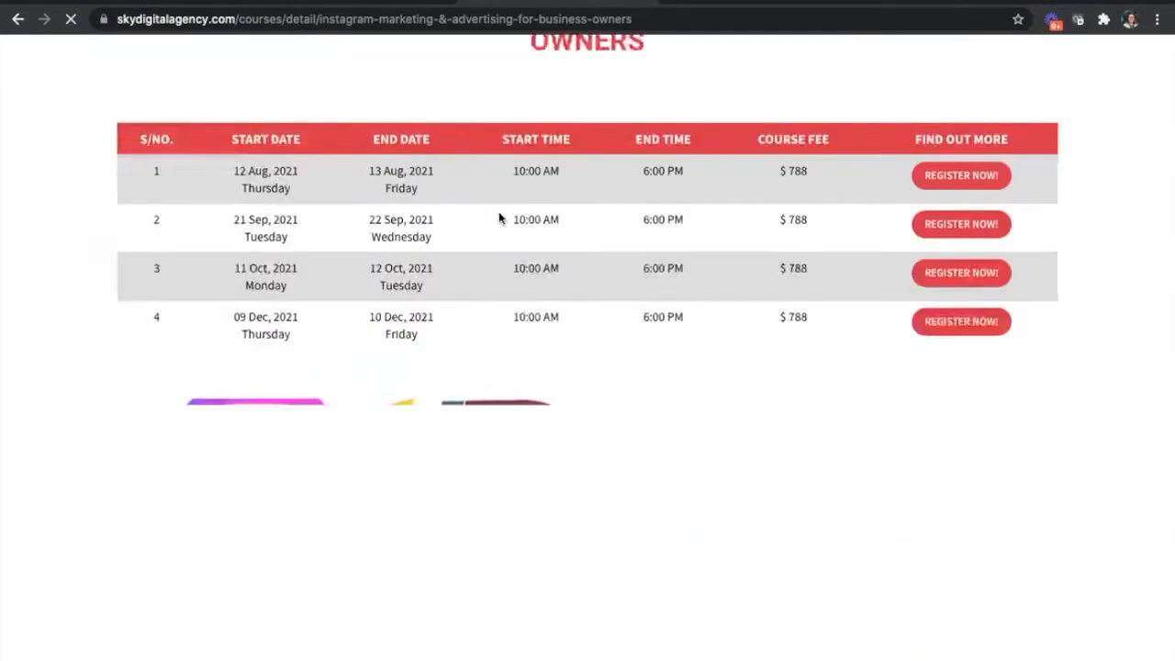
scroll(499, 218, up, 3)
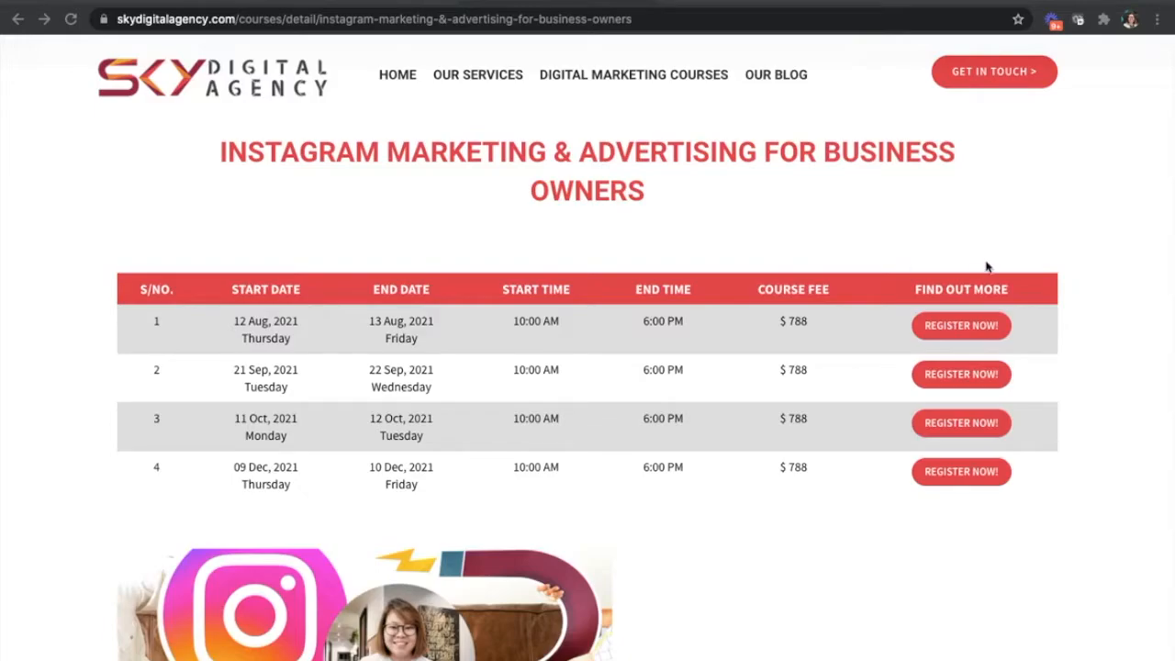
- Examine the Instagram course page's details, including the course outline, embedded videos and enquiry form
scroll(1038, 276, down, 15)
scroll(1038, 278, down, 20)
scroll(1038, 278, up, 15)
scroll(1038, 278, up, 12)
scroll(1037, 278, up, 3)
scroll(1036, 275, down, 5)
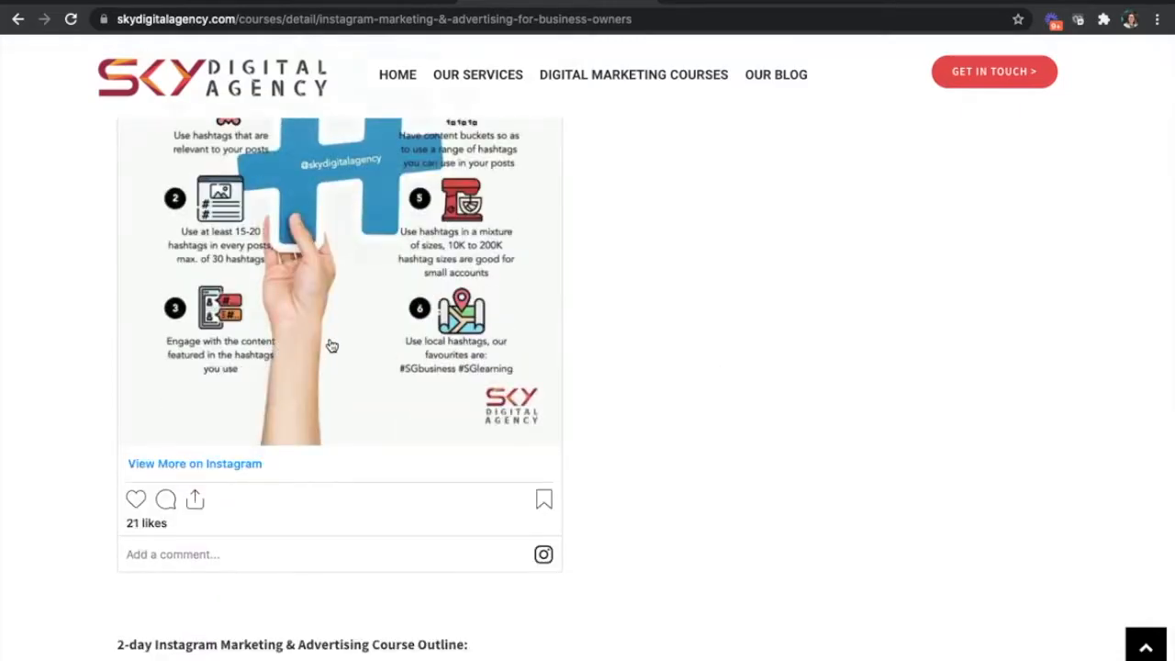
scroll(332, 345, down, 12)
scroll(334, 343, up, 15)
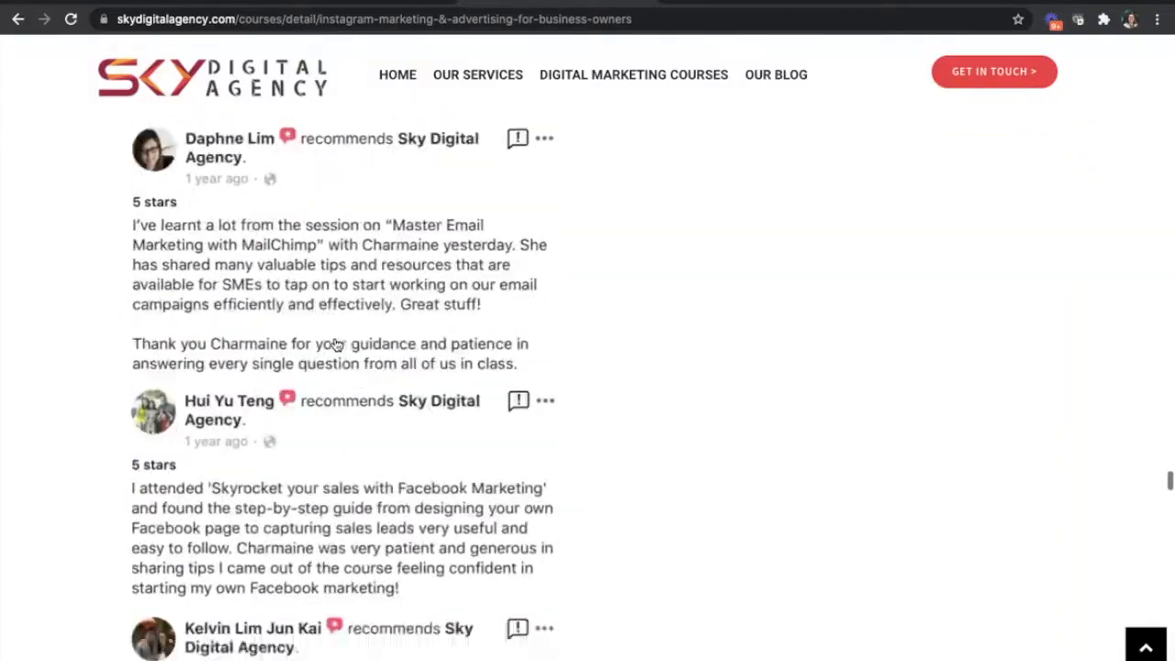
scroll(334, 343, down, 20)
scroll(335, 341, down, 5)
scroll(335, 343, up, 20)
scroll(336, 344, up, 7)
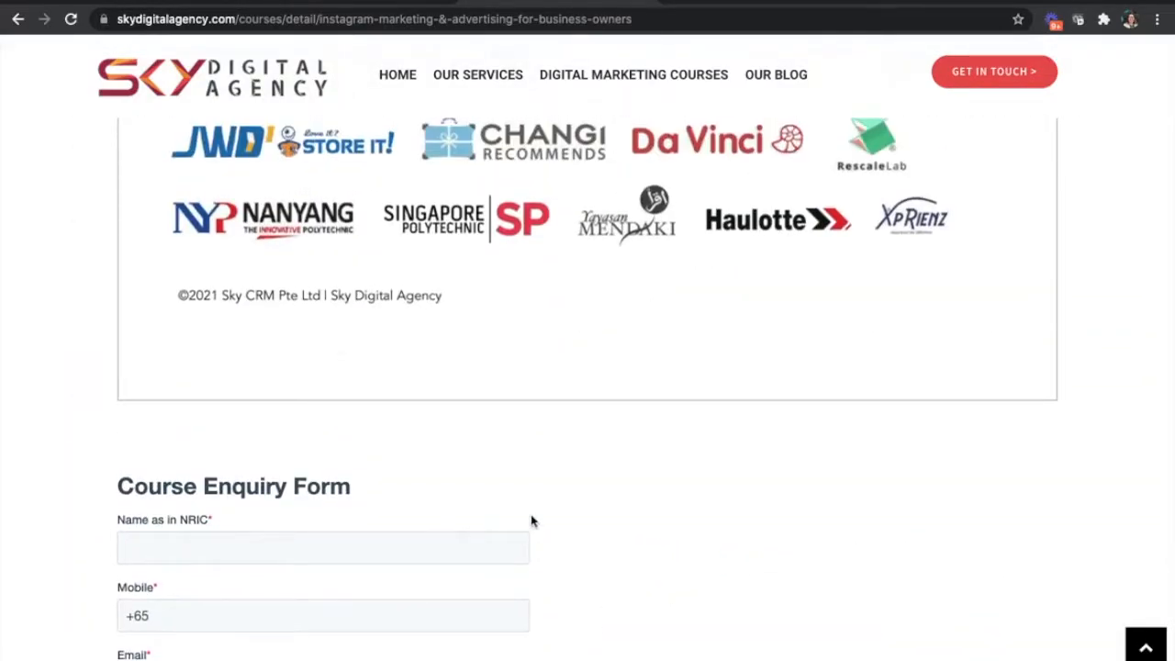
scroll(532, 519, up, 15)
scroll(540, 521, up, 20)
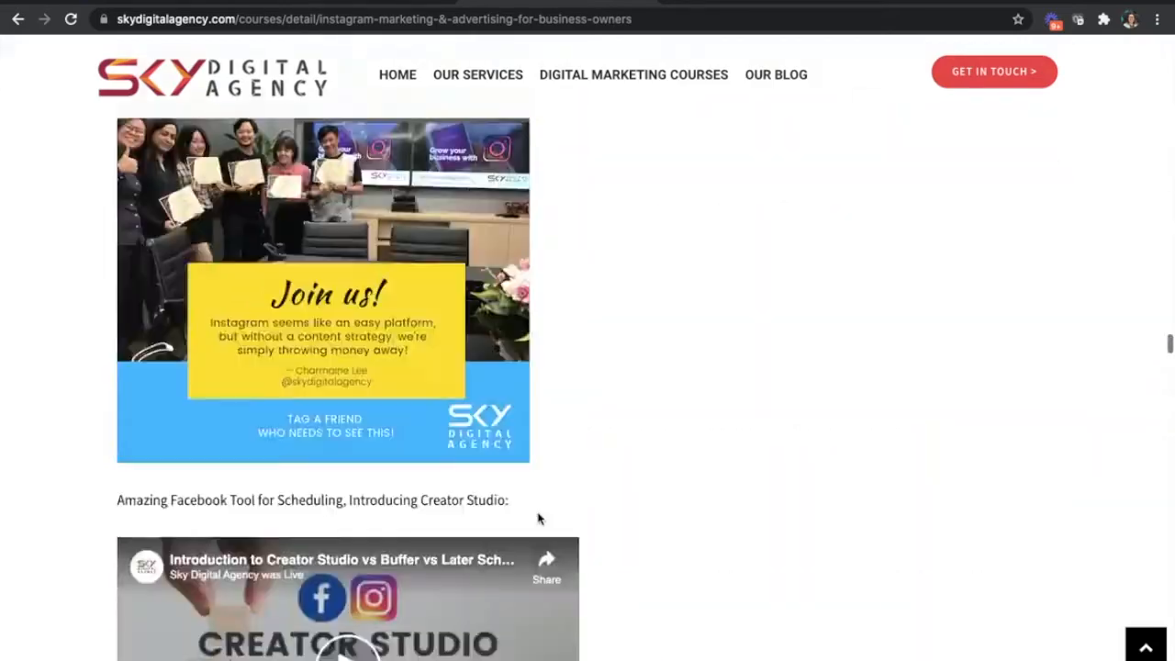
scroll(539, 519, up, 5)
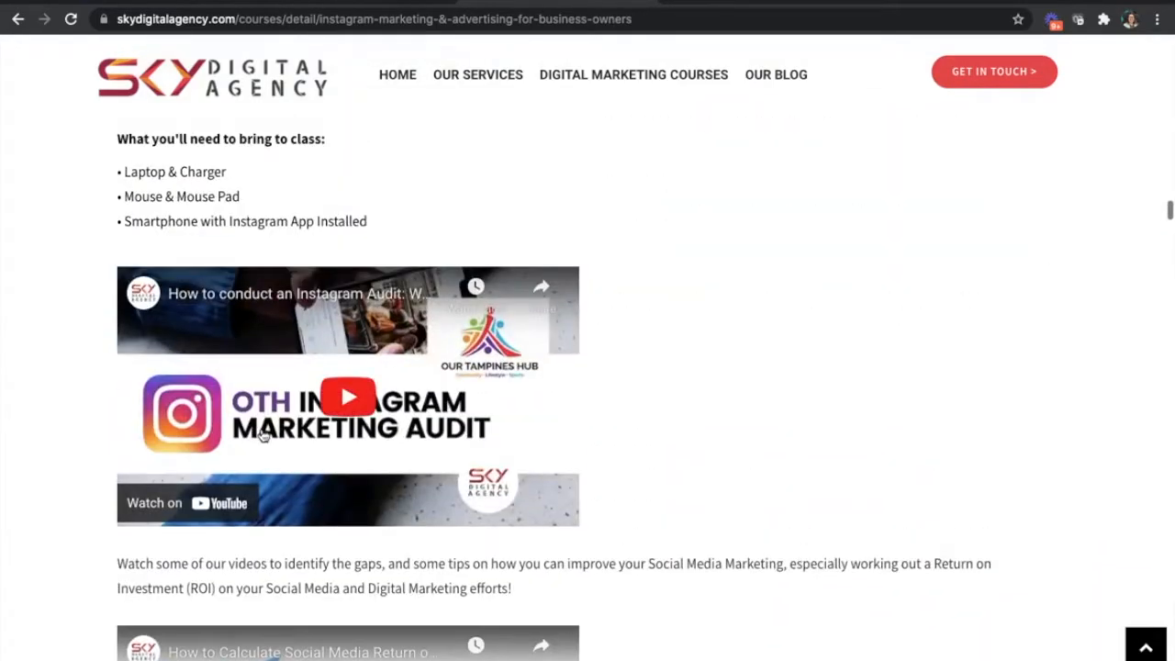
- Examine the rest of the Instagram course page, including its FAQs and the section with more digital marketing courses
scroll(601, 538, up, 5)
scroll(603, 539, down, 20)
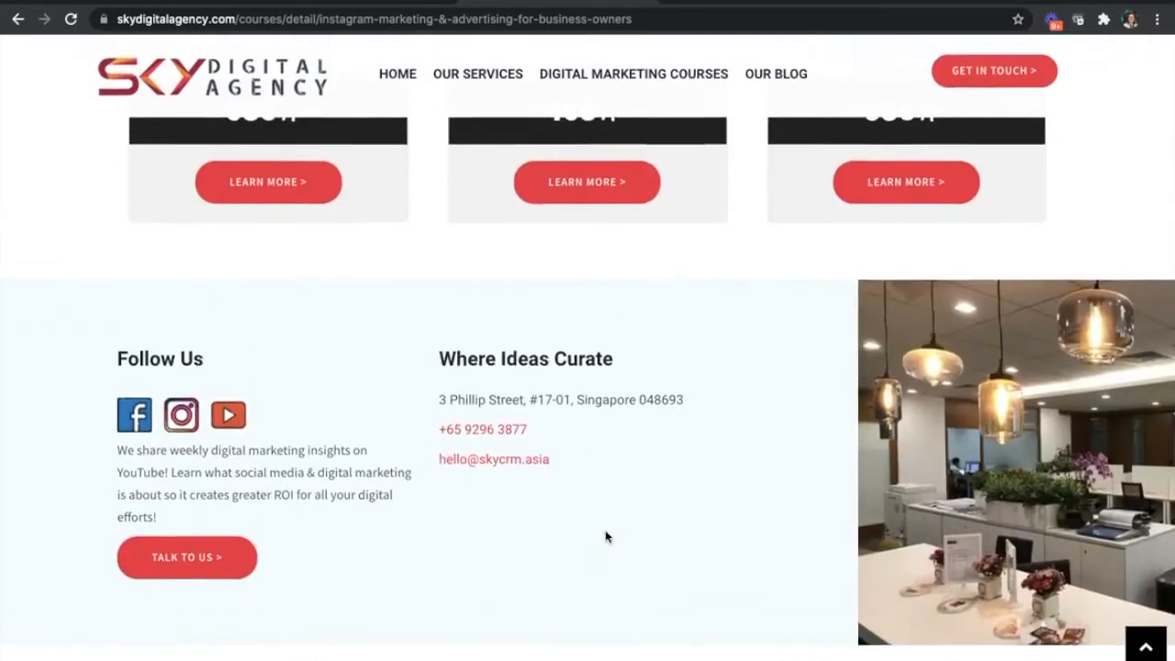
scroll(606, 537, up, 4)
scroll(605, 537, up, 6)
scroll(587, 367, up, 5)
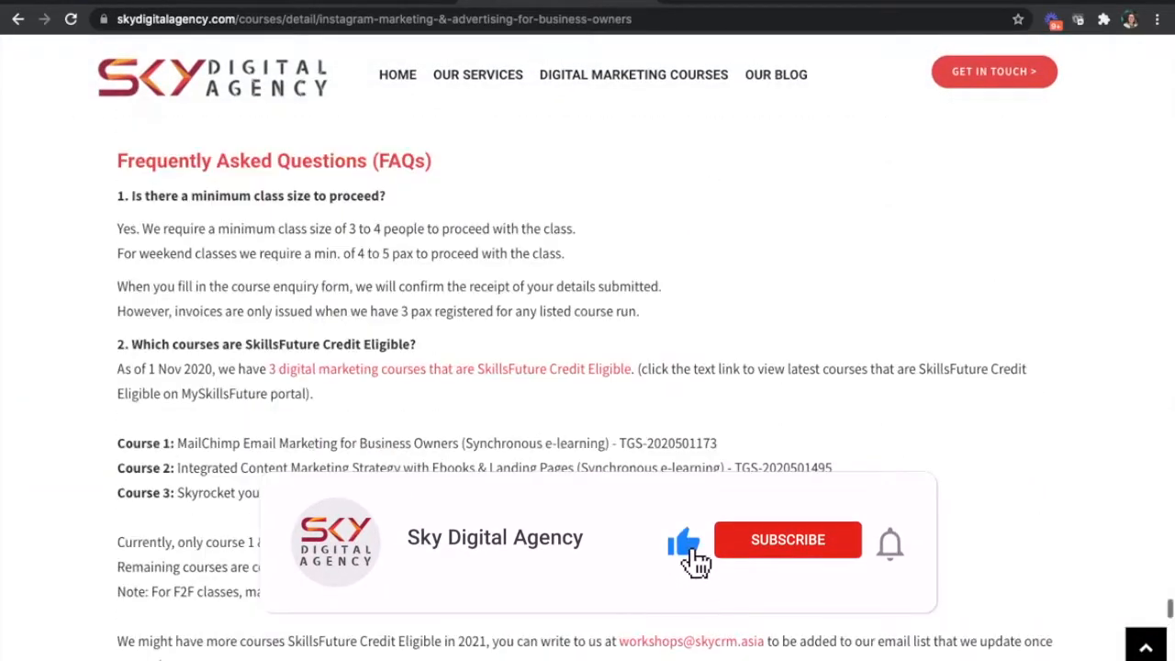
scroll(588, 368, down, 15)
scroll(829, 324, up, 2)
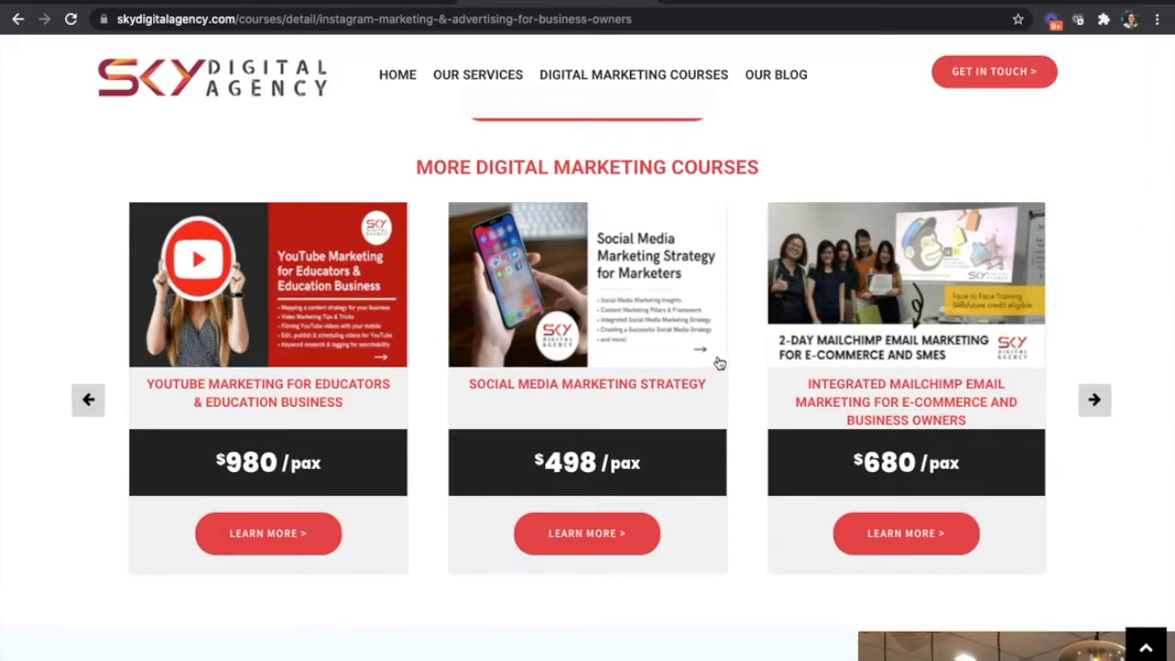
scroll(679, 319, down, 1)
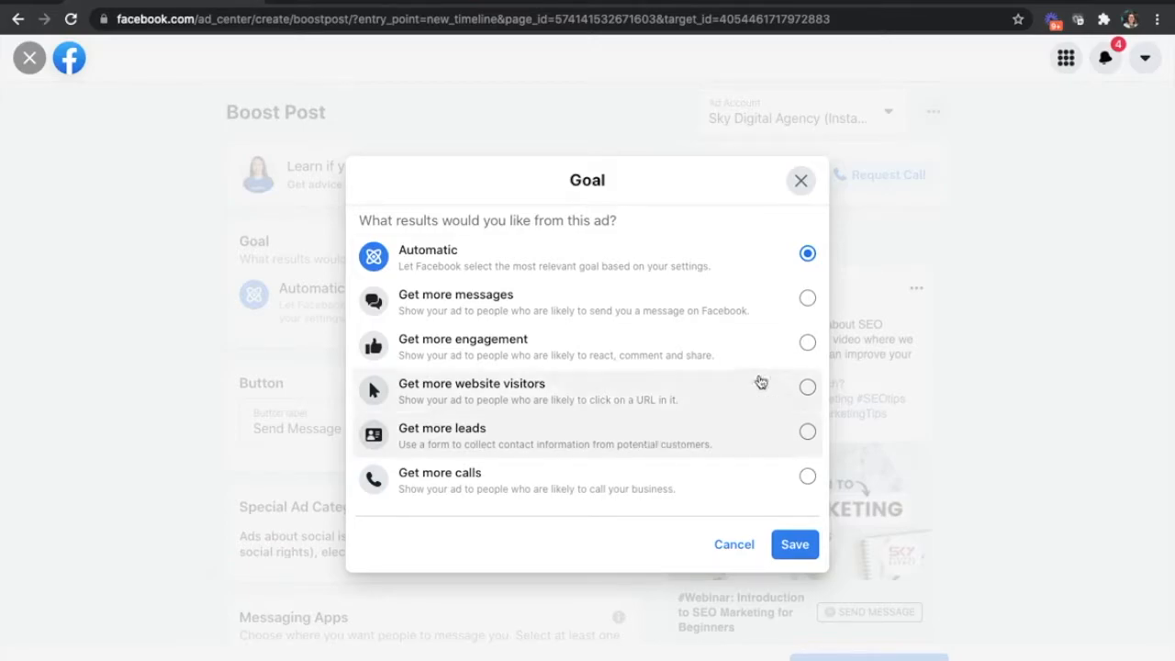
- Close the goal choices and leave the SEO webinar post's boost setup, discarding its changes
click(805, 186)
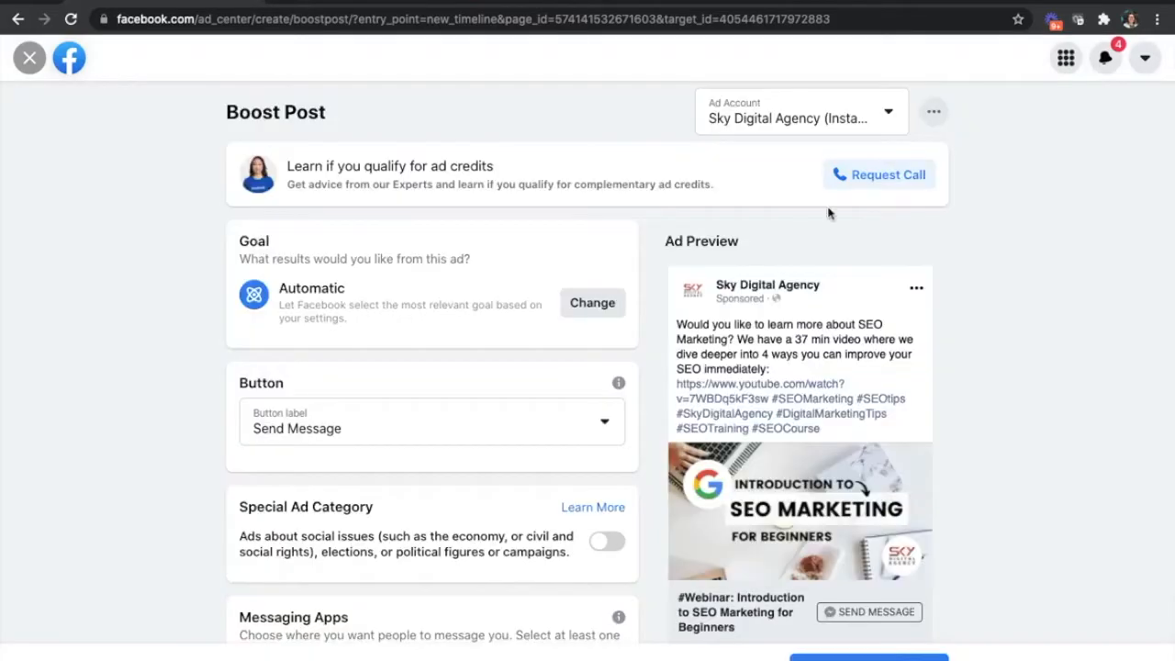
click(29, 57)
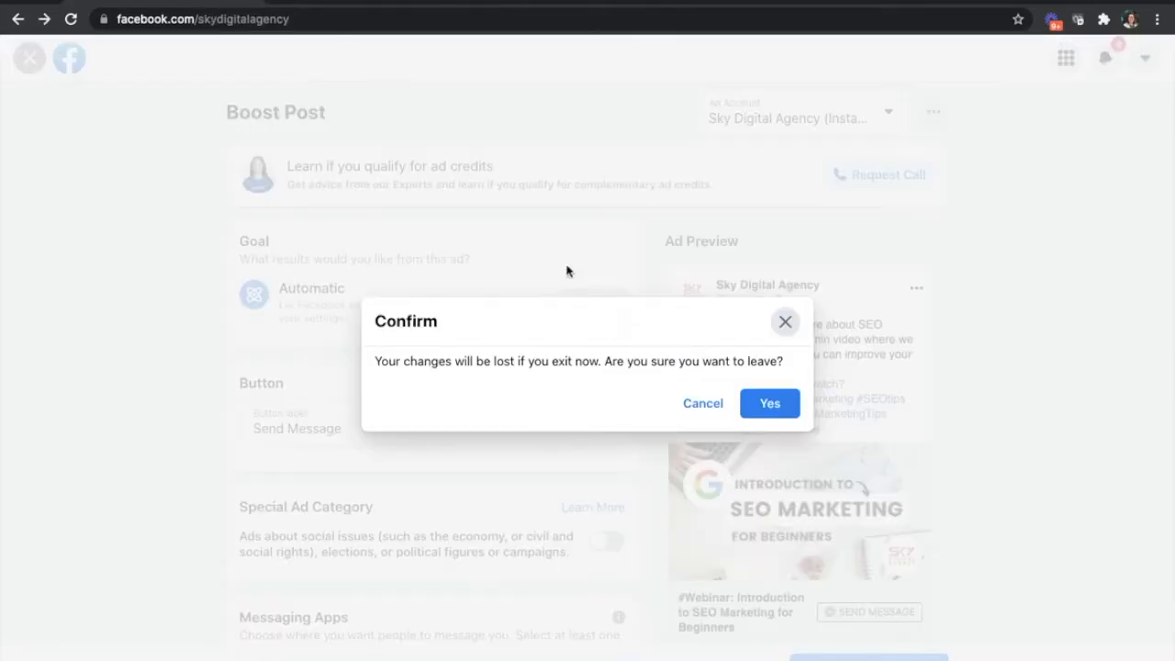
click(768, 404)
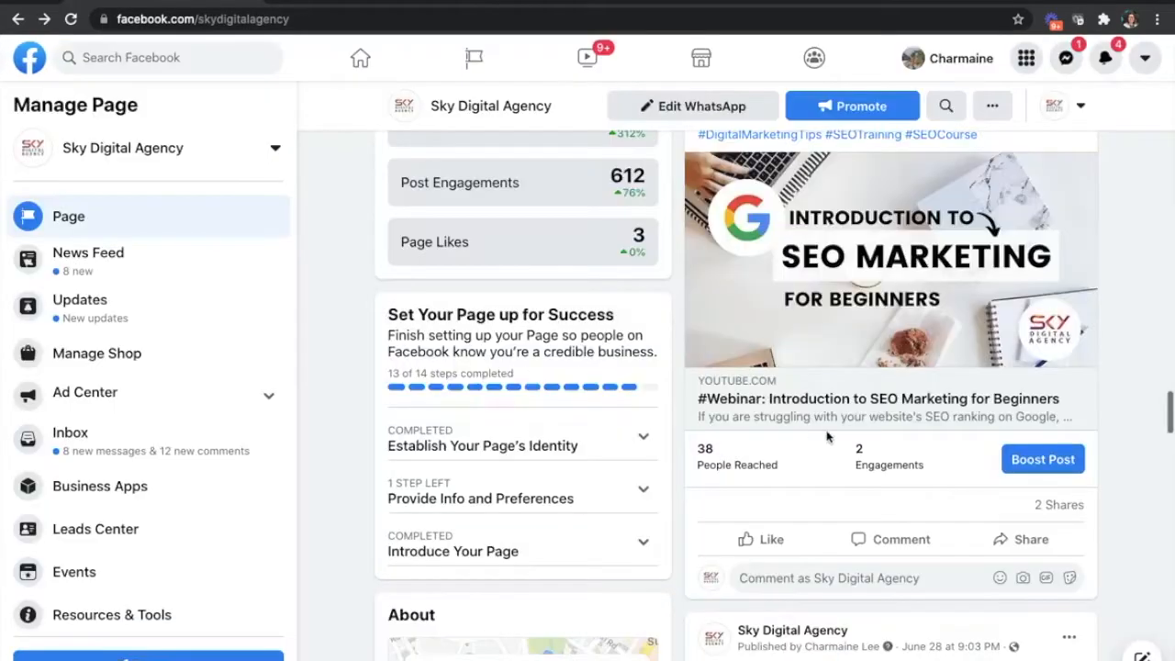
- Open the boost setup for the "How to be a content creator on Instagram?" live video post and display its goal choices
scroll(827, 437, up, 10)
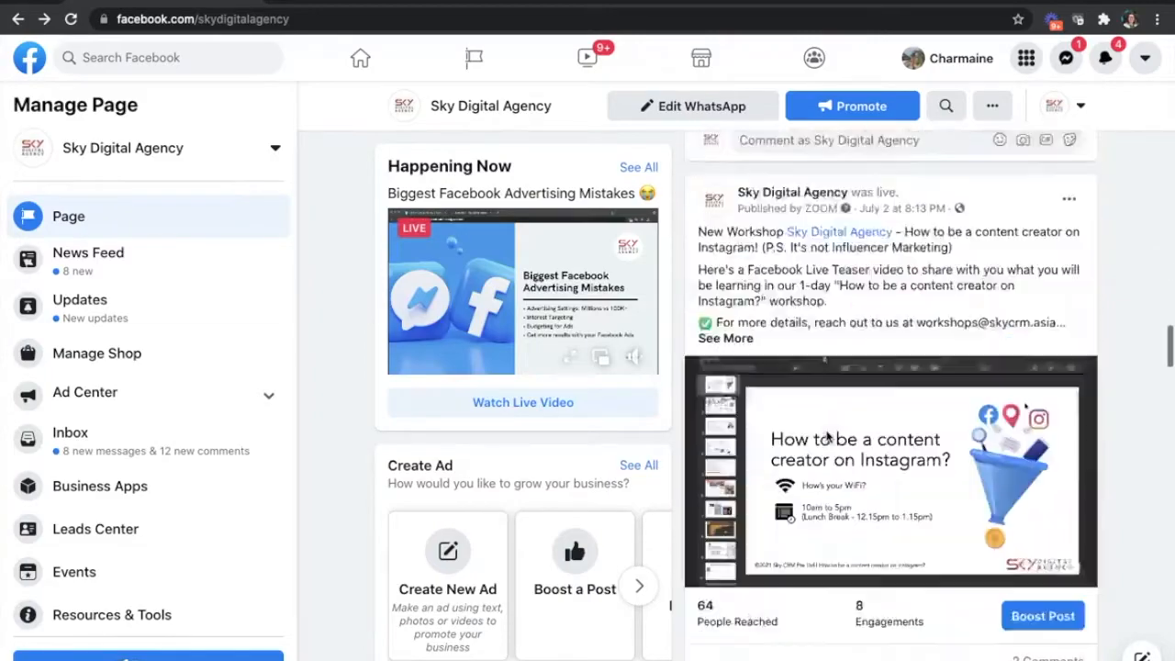
scroll(826, 437, down, 1)
click(1043, 526)
click(592, 302)
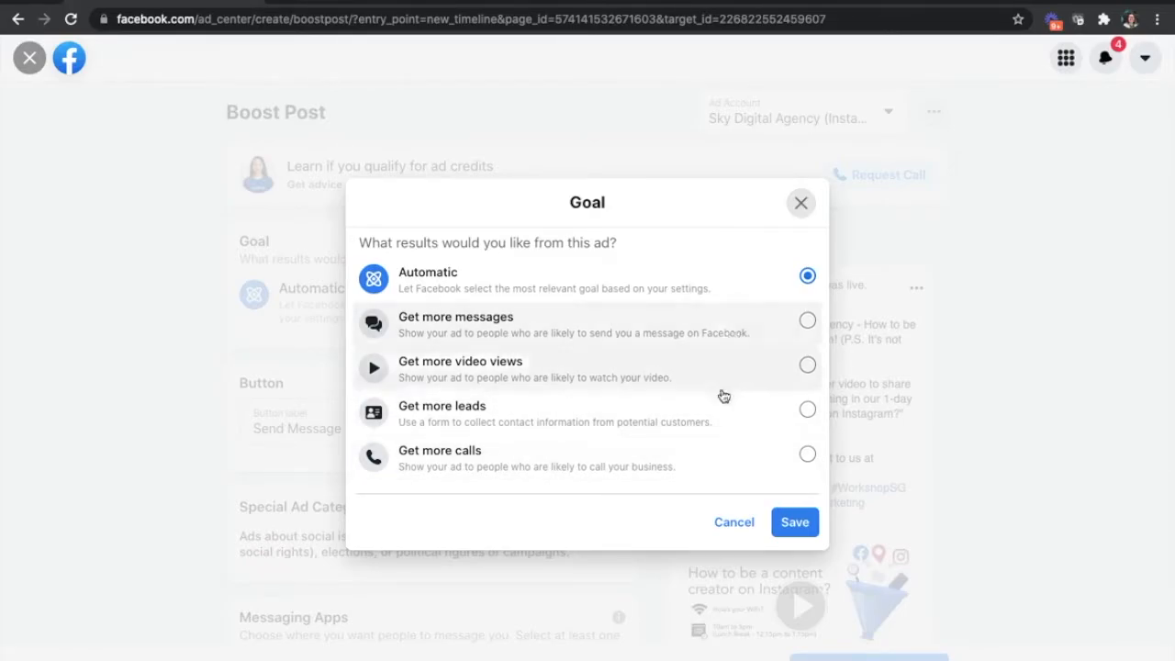
- Set the video post's boost goal to Get more calls and place the cursor in the phone number field
click(655, 468)
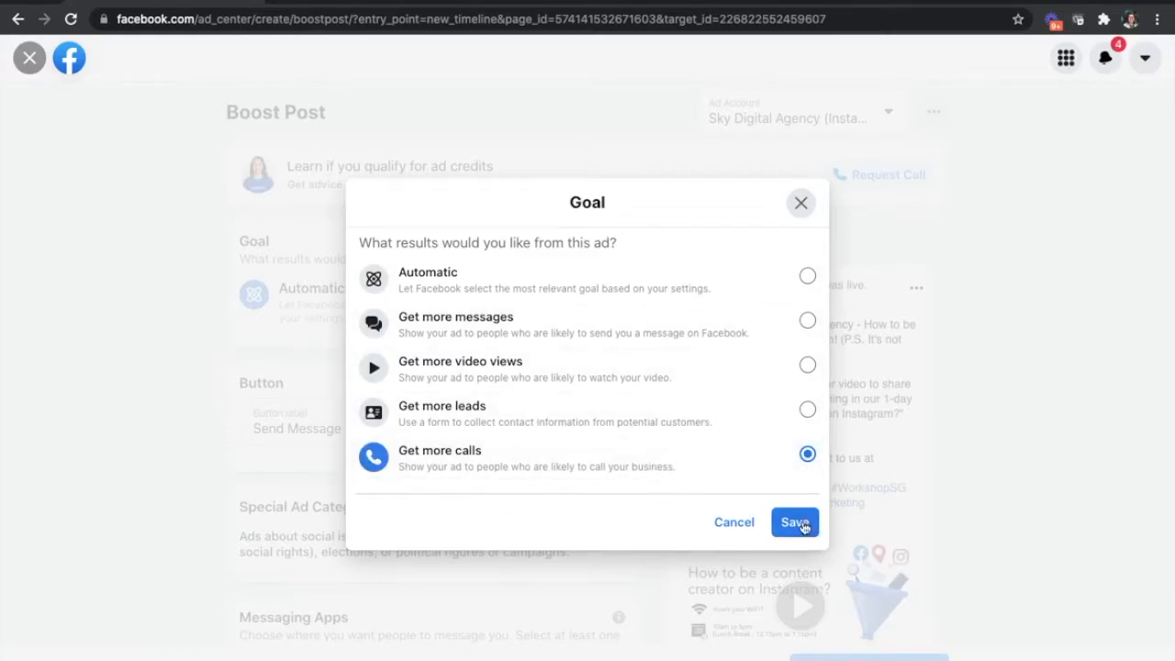
click(795, 522)
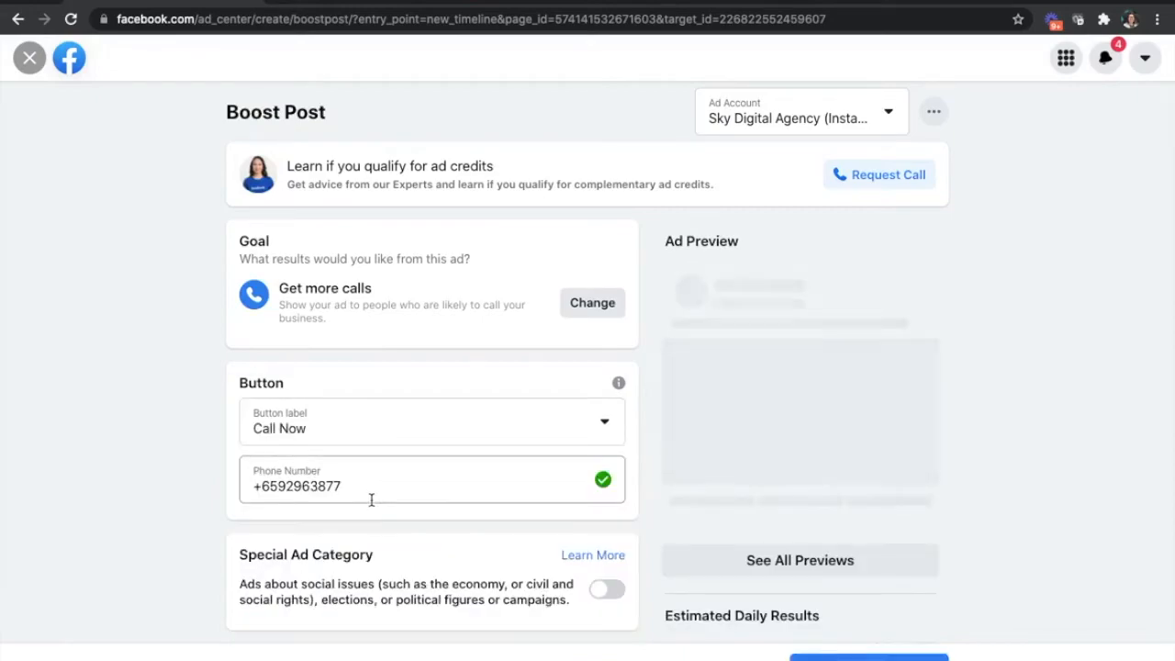
click(393, 492)
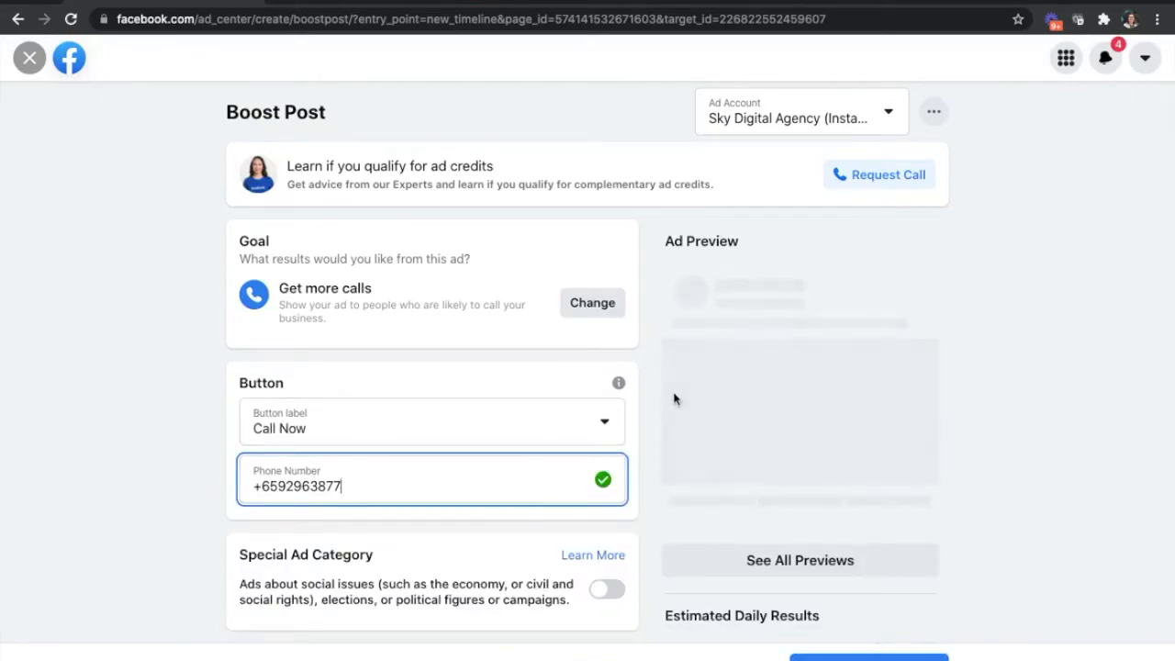
- Examine the ad preview with its Call Now button, the available button labels and the goal choices, leaving the goal as Get more calls
scroll(755, 380, down, 4)
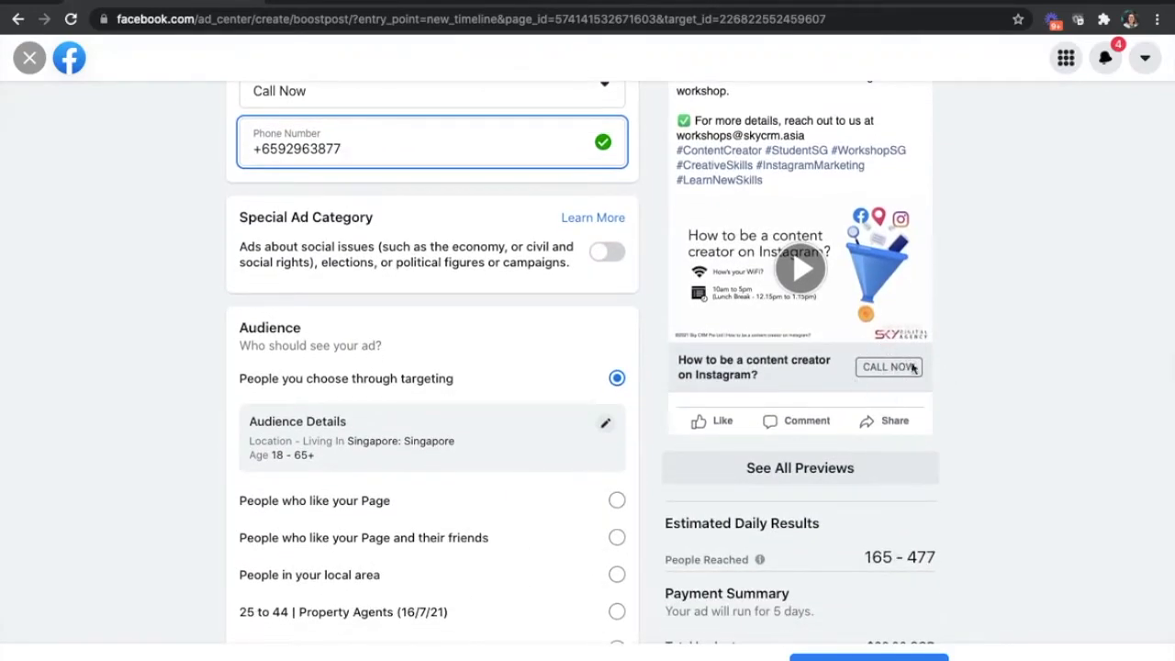
scroll(905, 377, up, 1)
scroll(904, 376, up, 2)
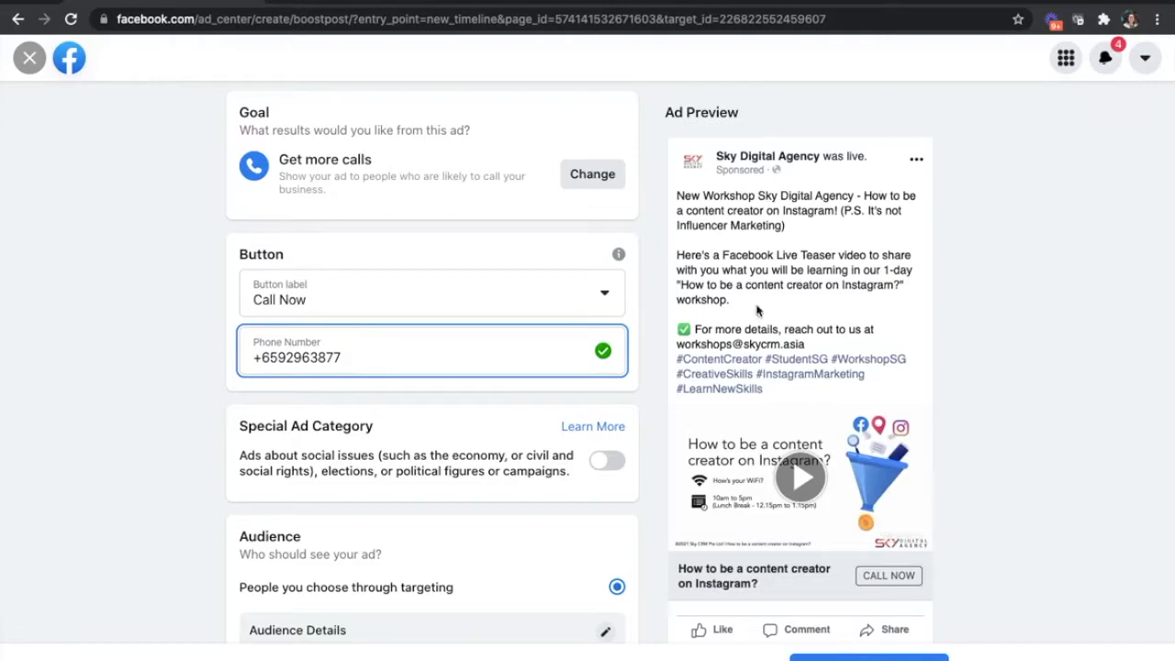
click(488, 289)
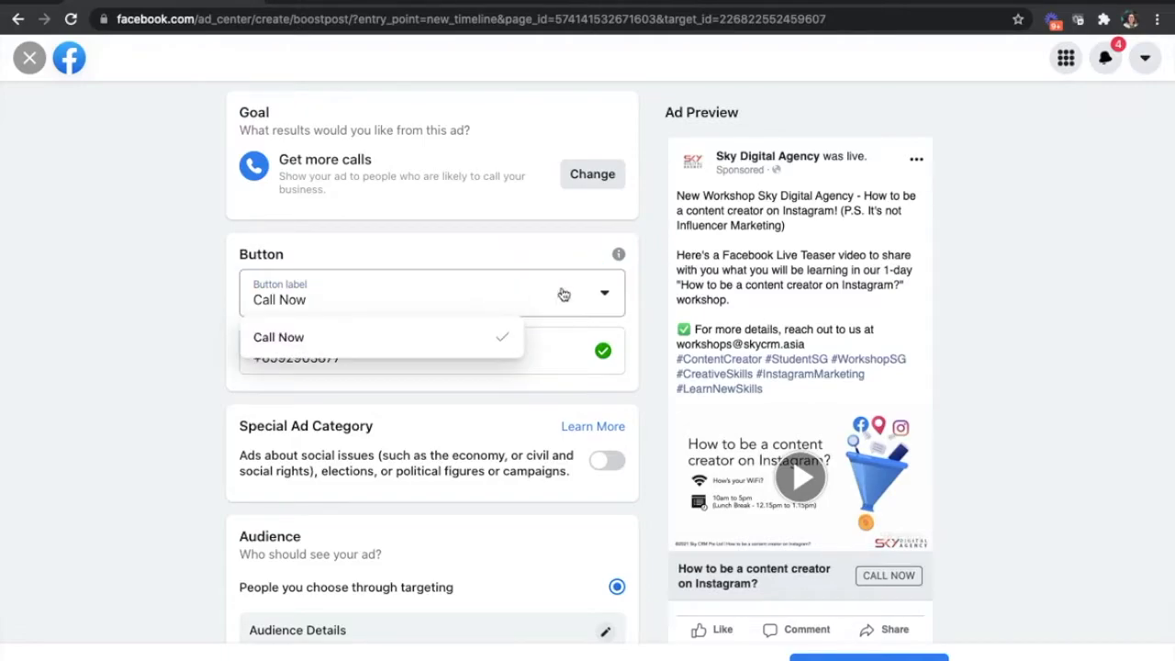
click(587, 177)
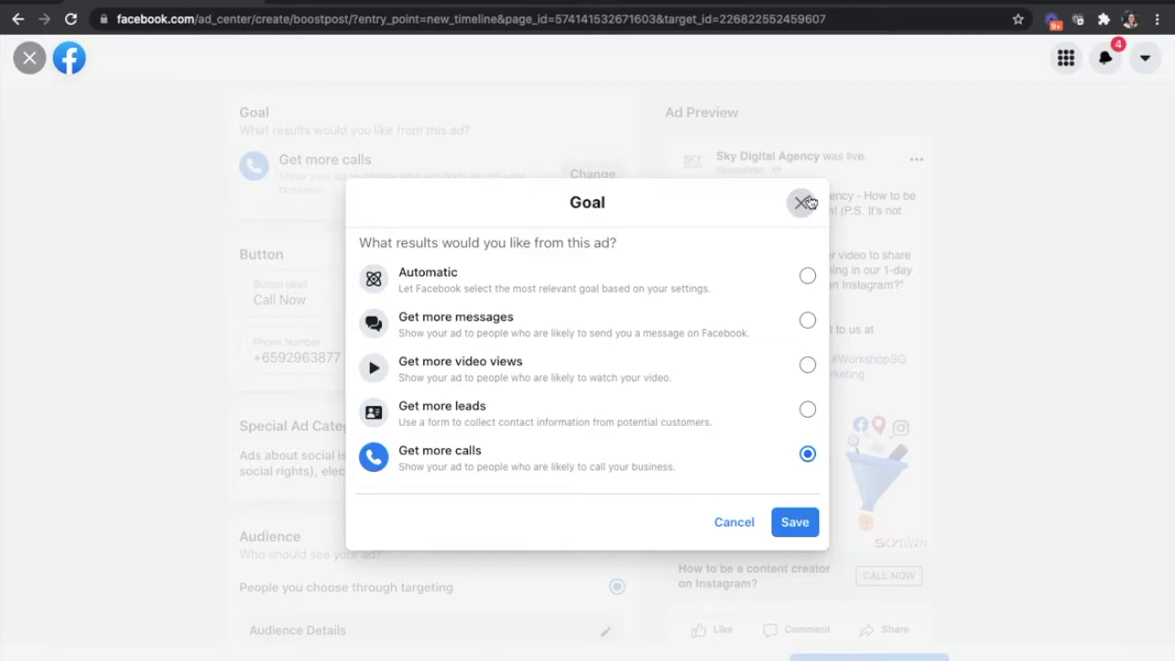
click(804, 202)
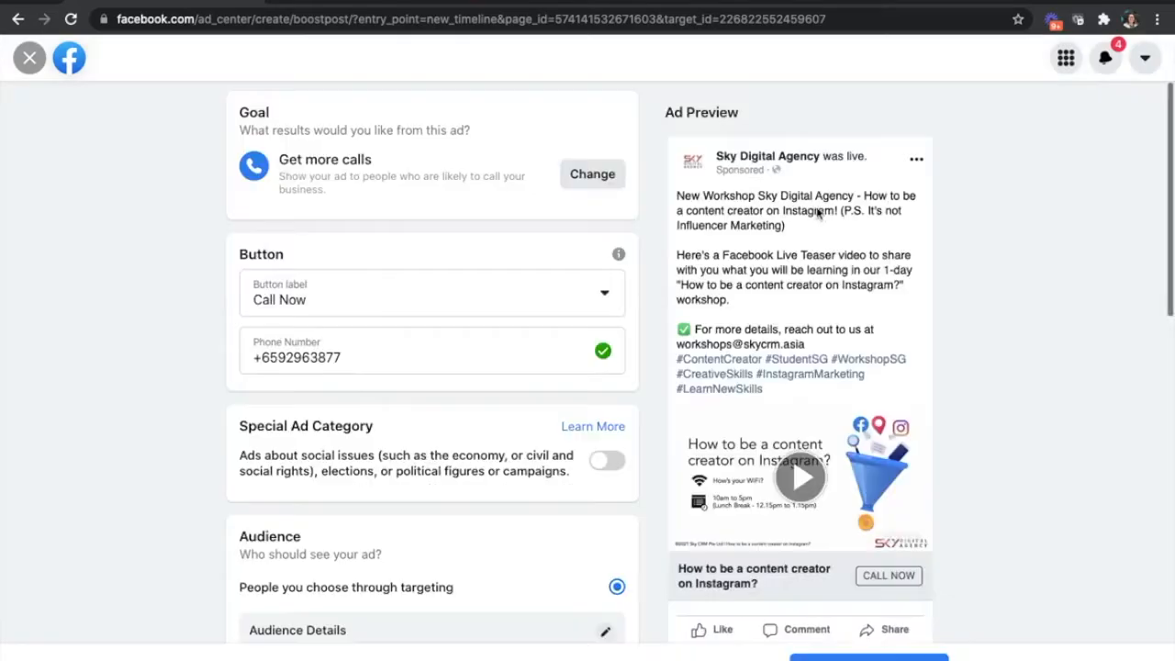
- Review the boost's audience options, duration, estimated daily results and payment summary
scroll(907, 507, down, 1)
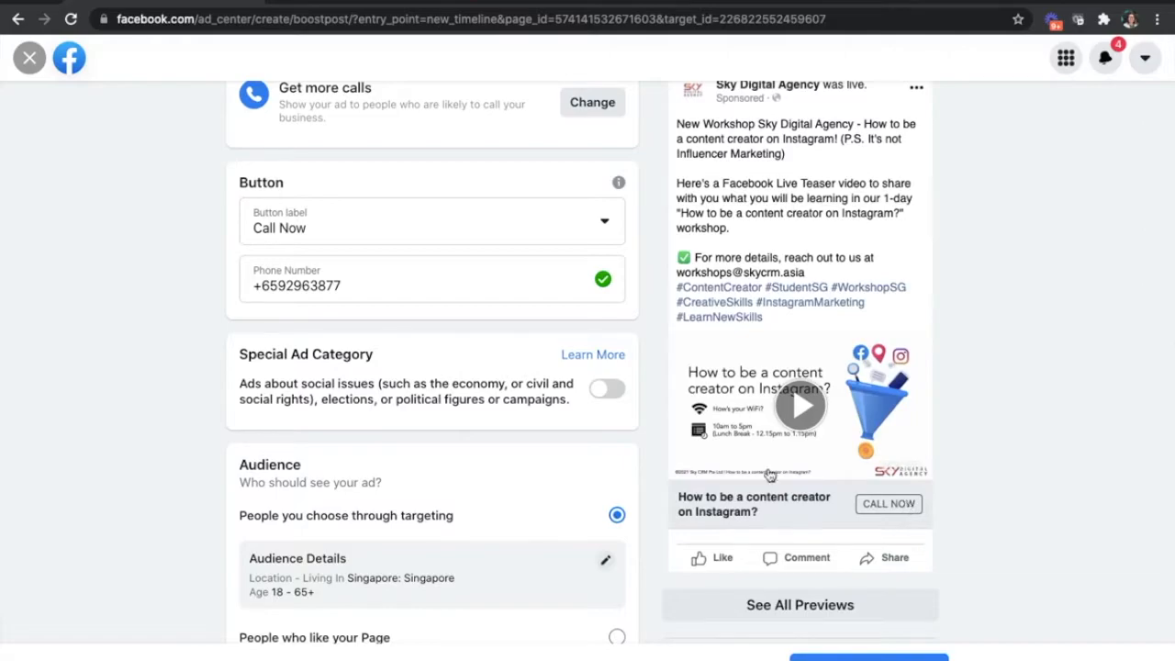
scroll(641, 459, down, 4)
scroll(641, 459, up, 1)
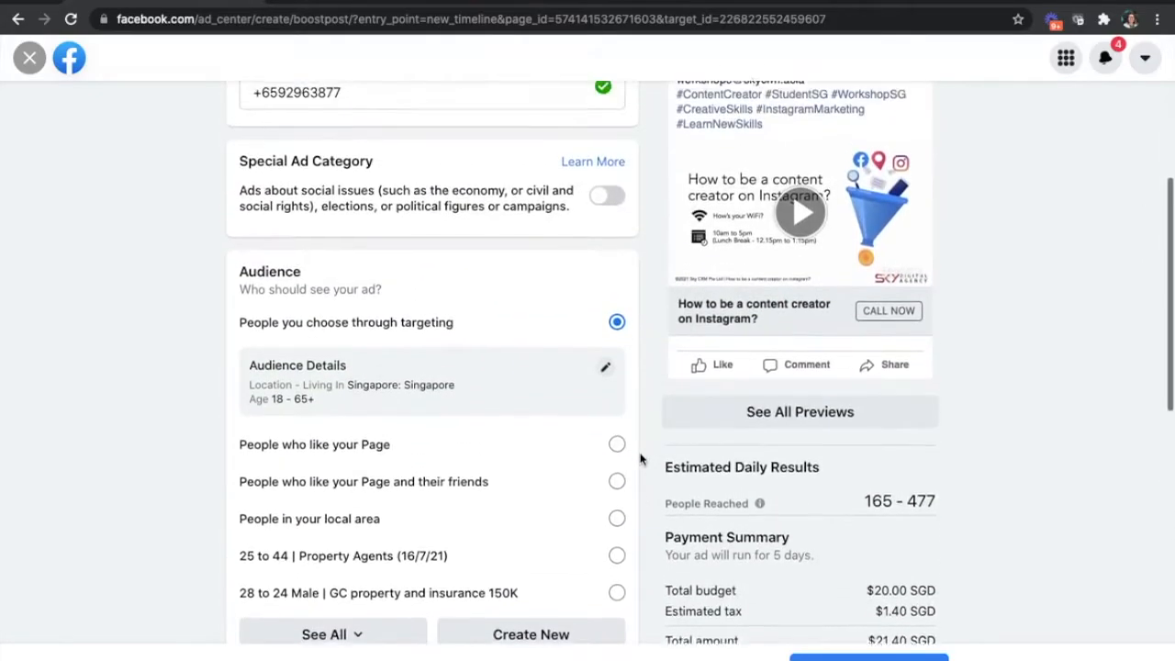
scroll(516, 413, down, 2)
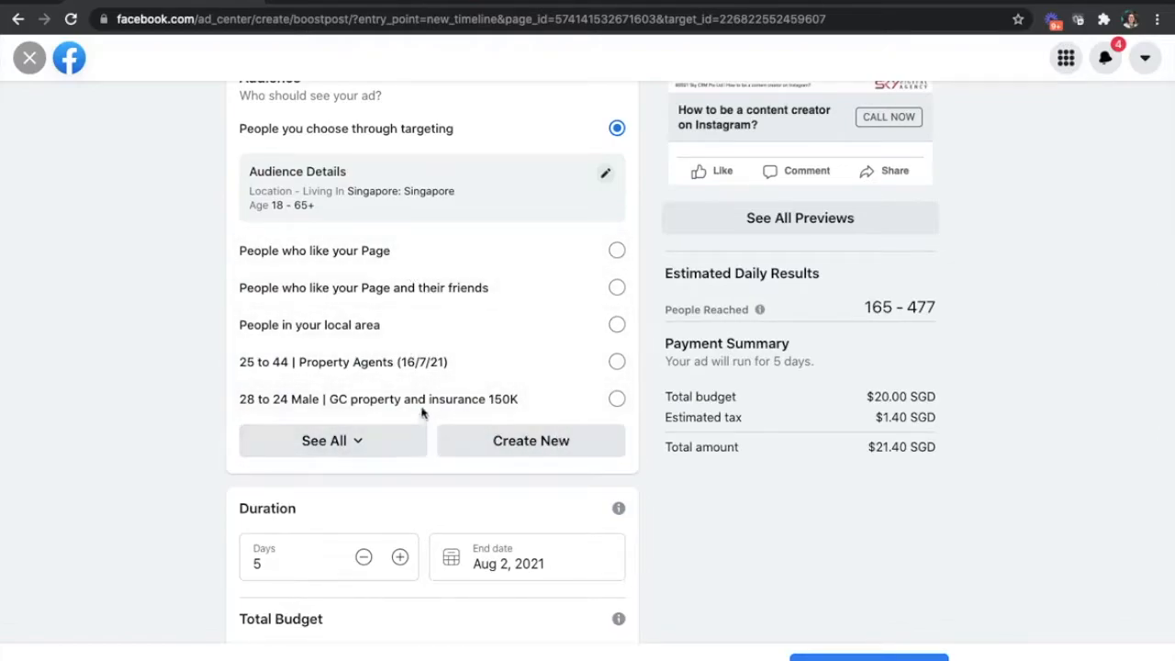
scroll(475, 190, up, 1)
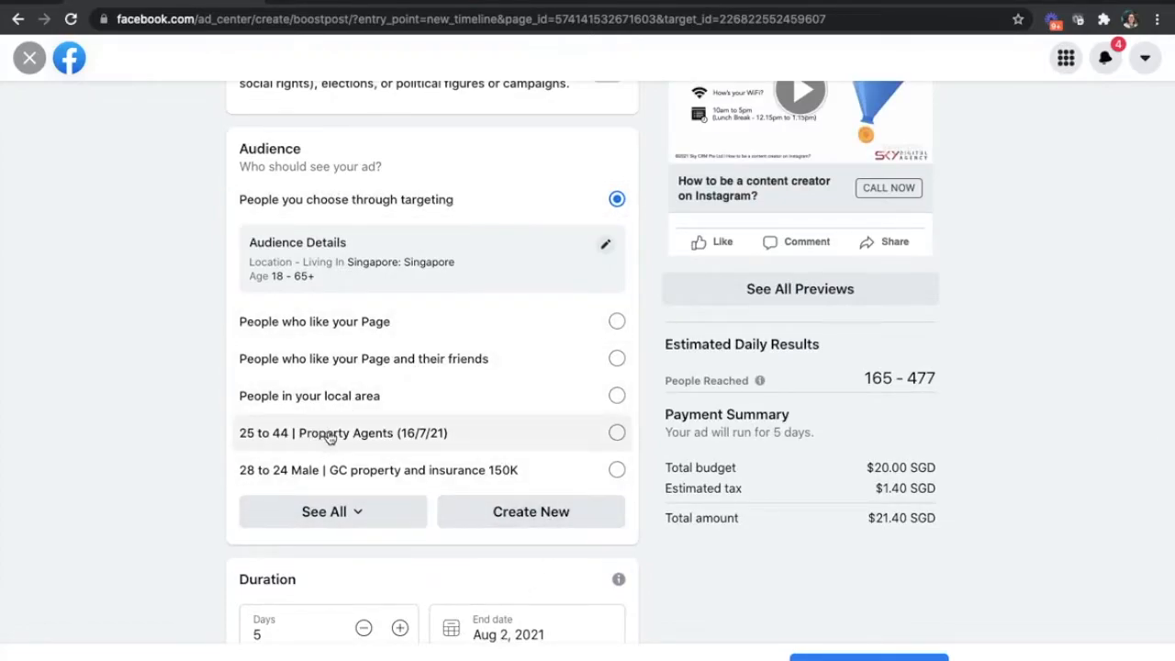
scroll(336, 435, up, 1)
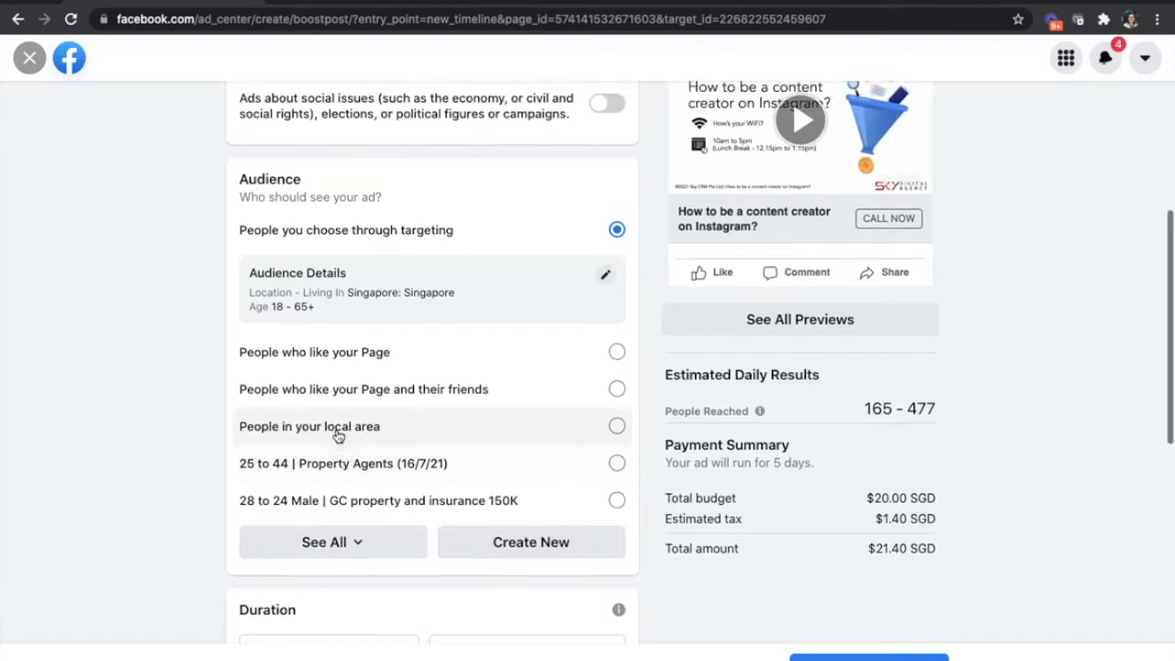
- View the audience of Page fans and their friends, and select the saved "25 to 44 | Property Agents (16/7/21)" audience for editing
click(402, 393)
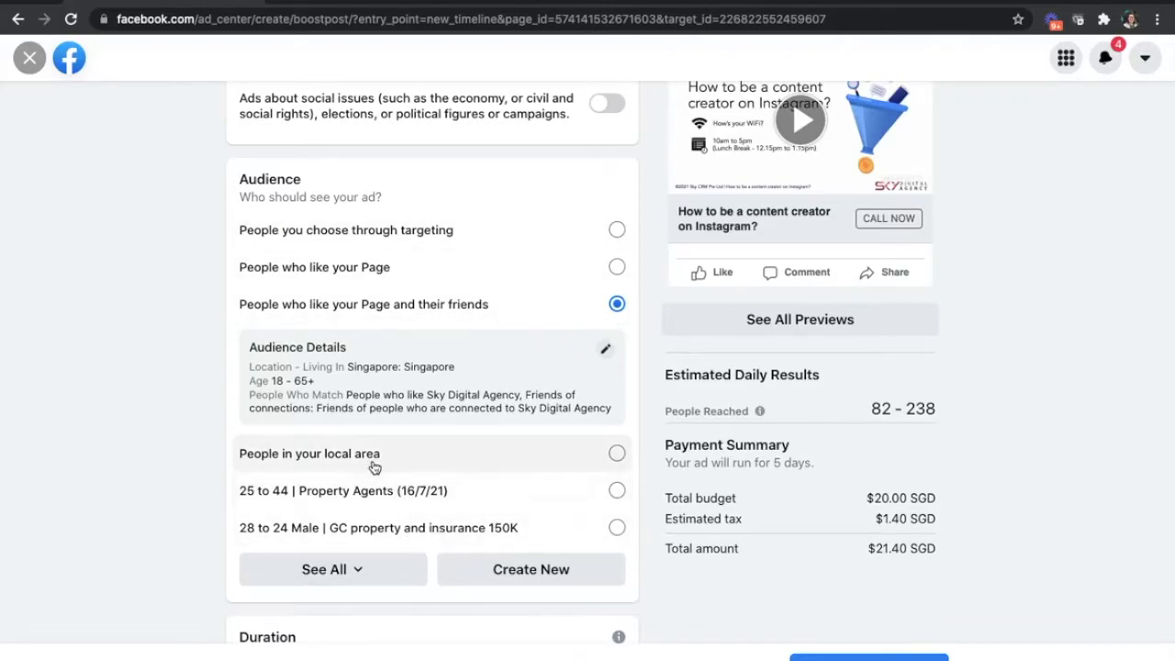
click(407, 491)
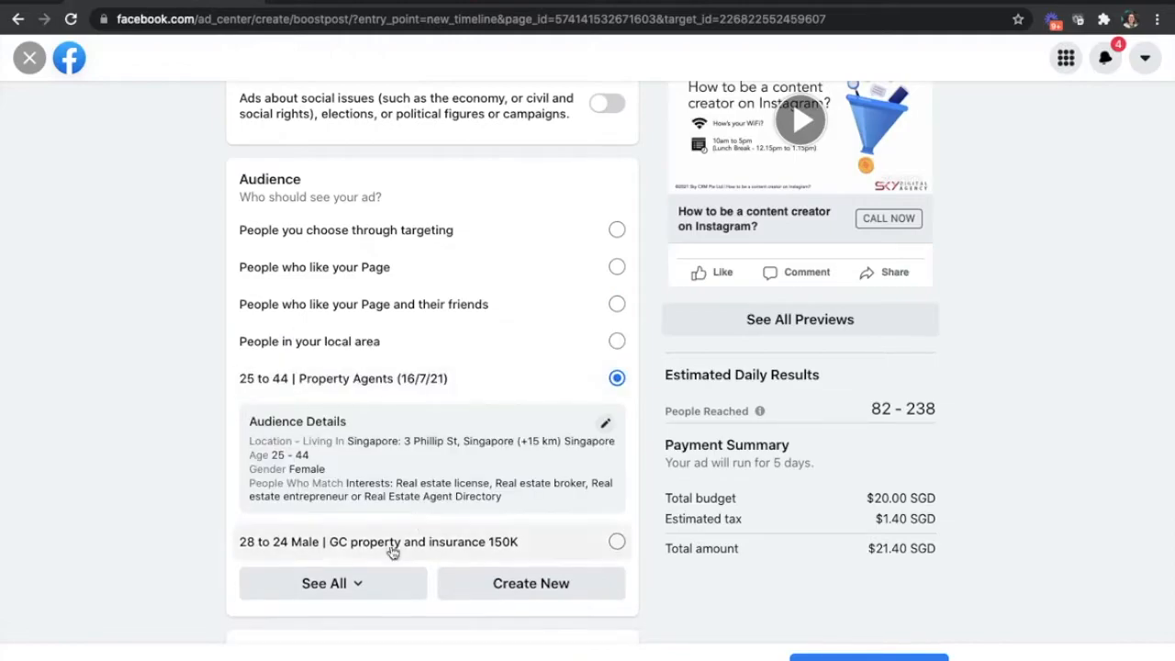
click(607, 426)
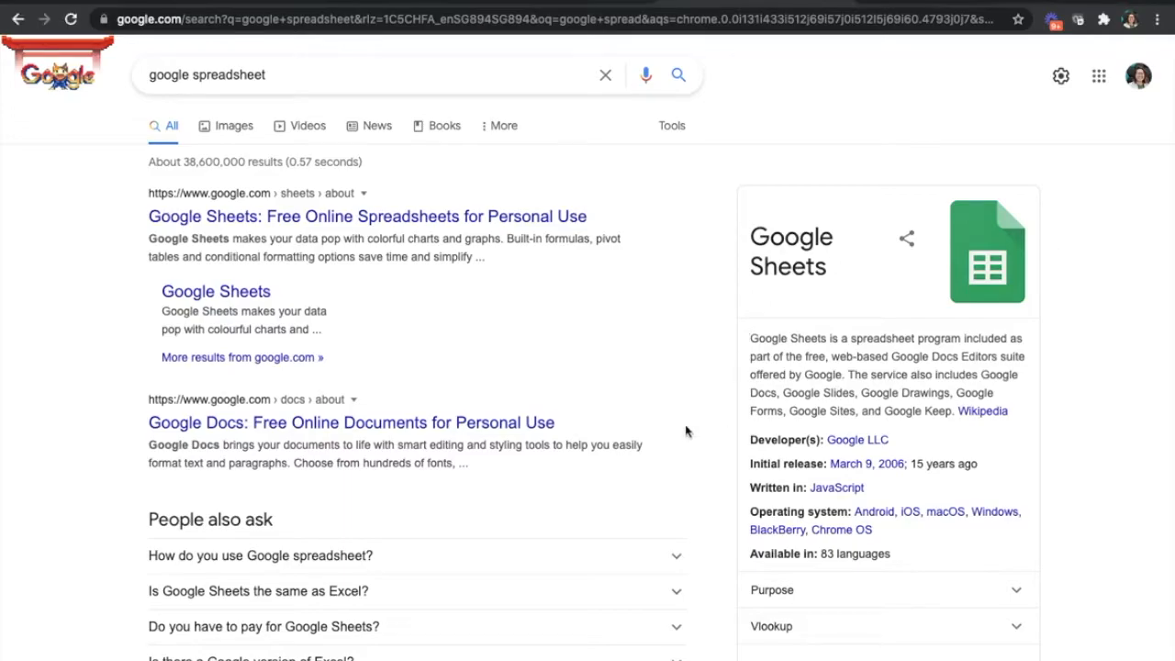
- Search Google for "google doc", go to Google Docs and create a new blank document
double_click(301, 77)
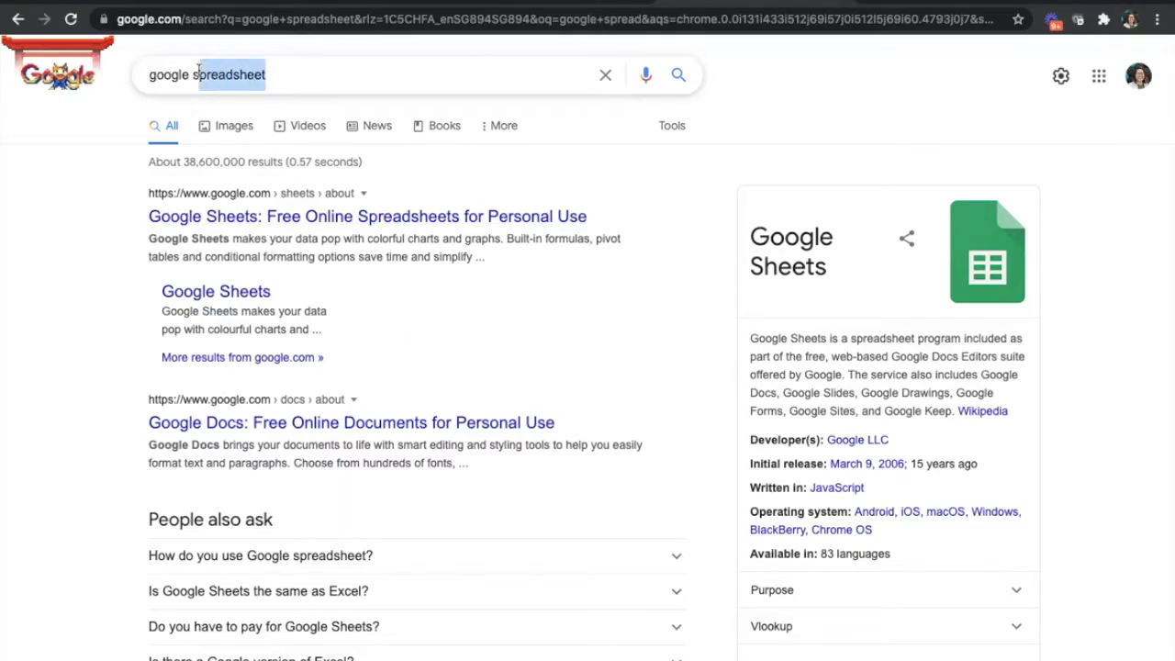
text(doc)
key(Return)
click(395, 214)
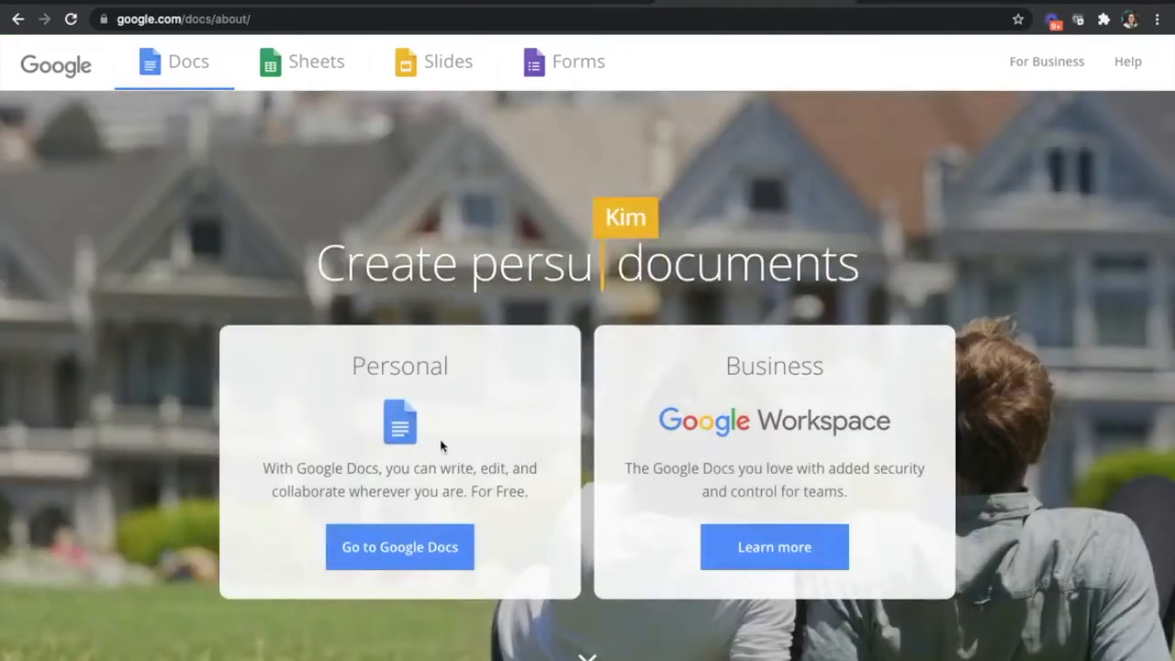
click(441, 446)
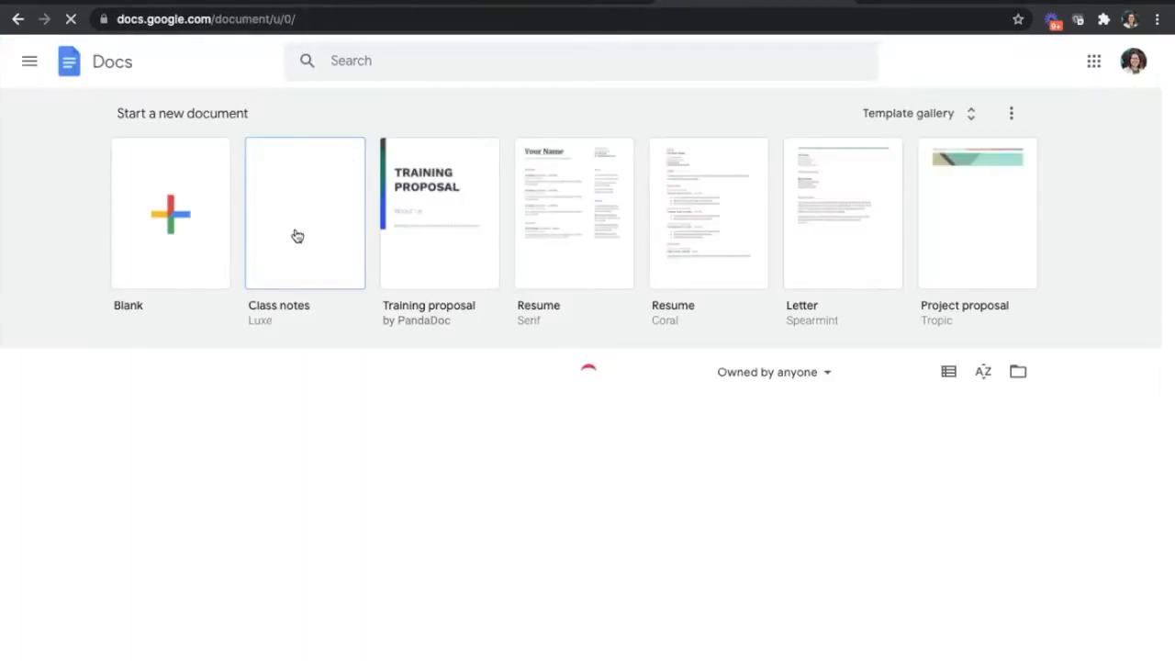
click(306, 228)
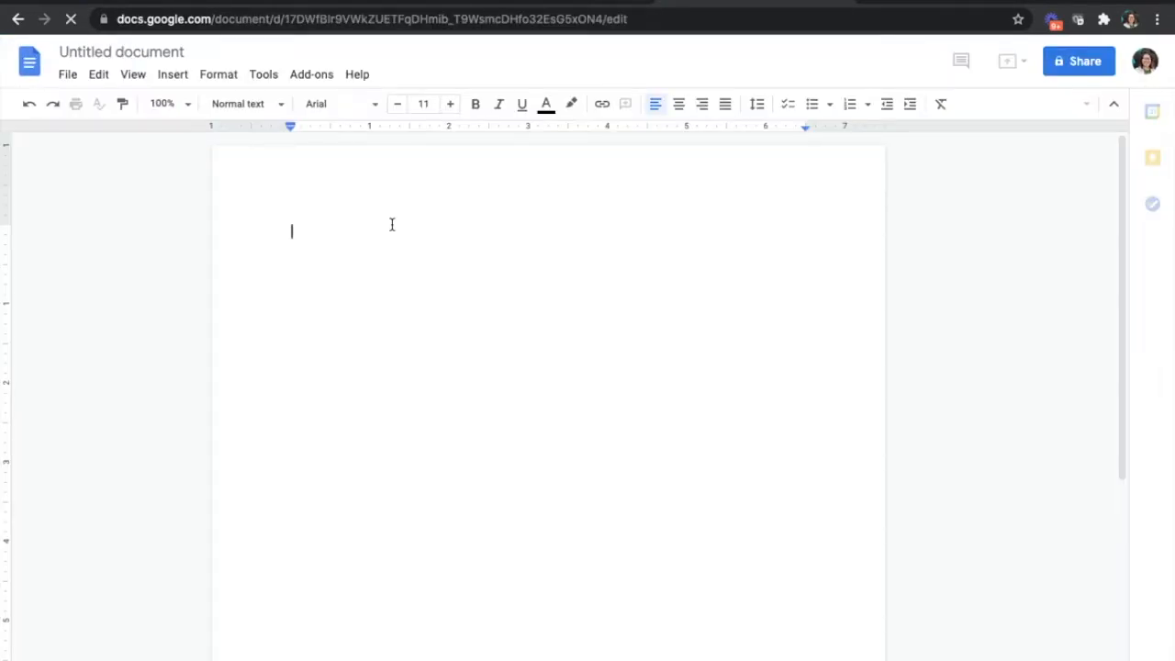
- Write "$5 per day - 500 to 700 people per day" as the first line of the document
text($5 per day)
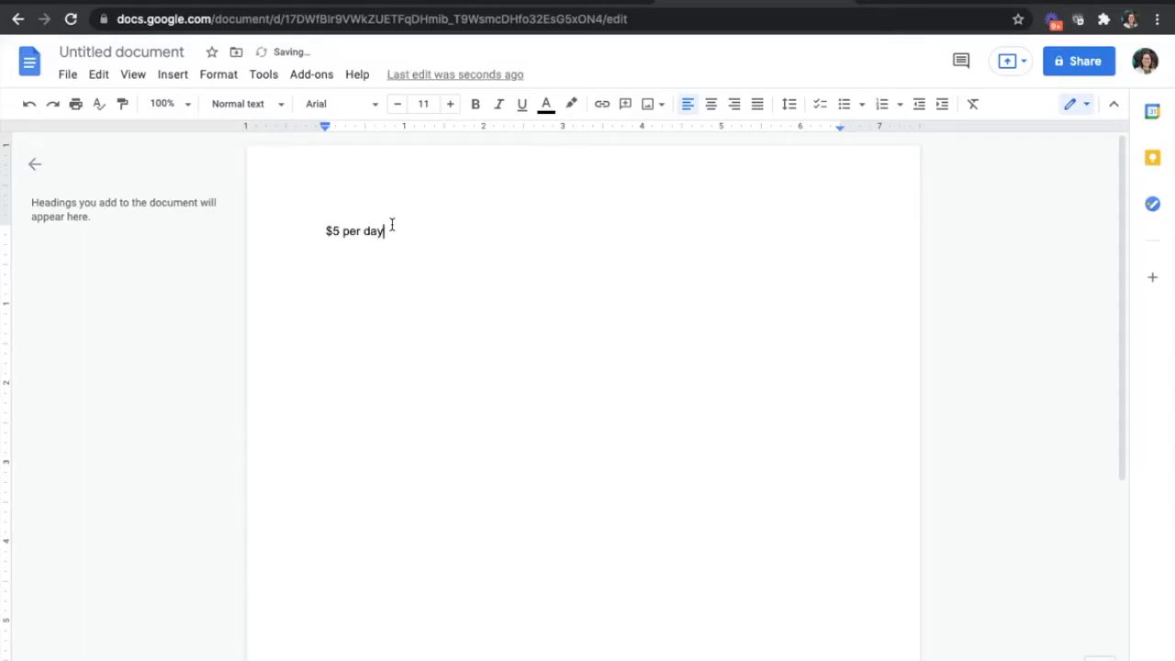
text( -$)
key(BackSpace)
text(500 to 700 people per day)
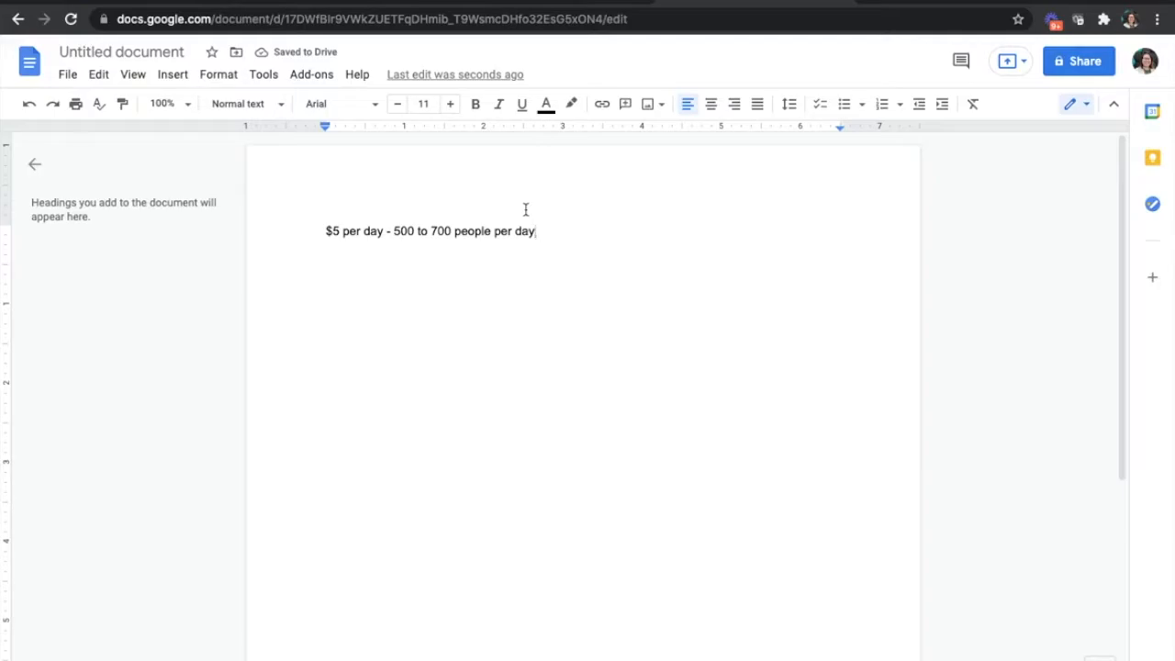
- Add a second line reading "$50 over 10 days - 5000 to 7000 people"
key(Return)
text(10 days - 5000 to 7000 people)
click(307, 249)
text($50 over)
key(End)
- Add a third line reading "Audience is 140,000" and select the figure 7000 in the line above
key(Return)
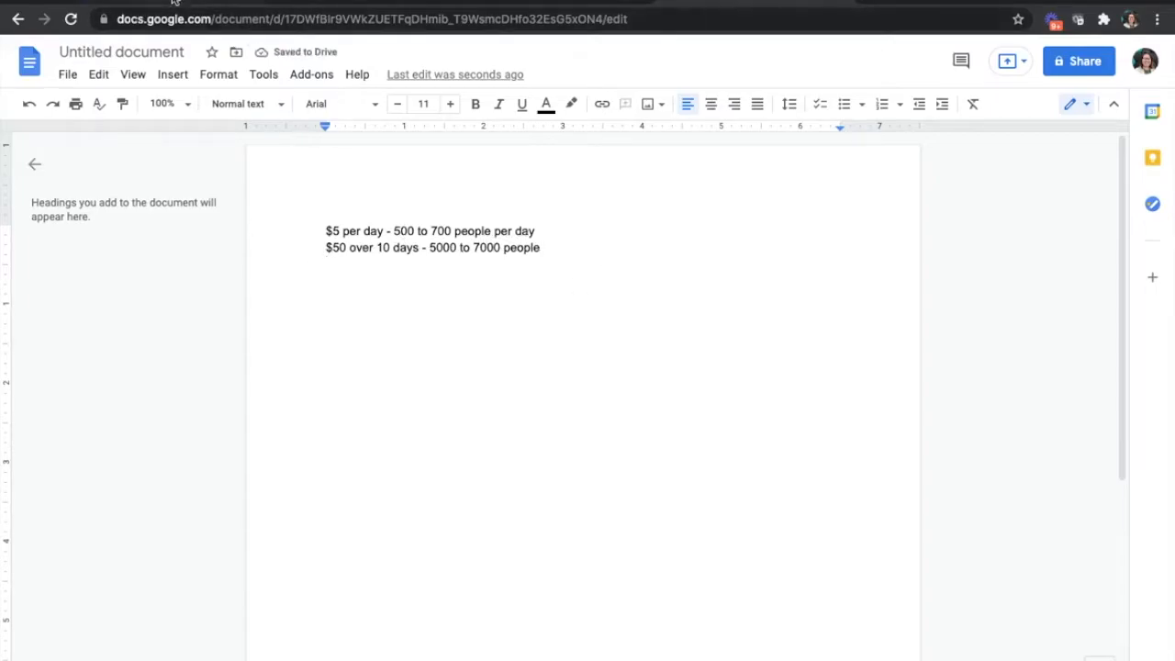
text(Audienc)
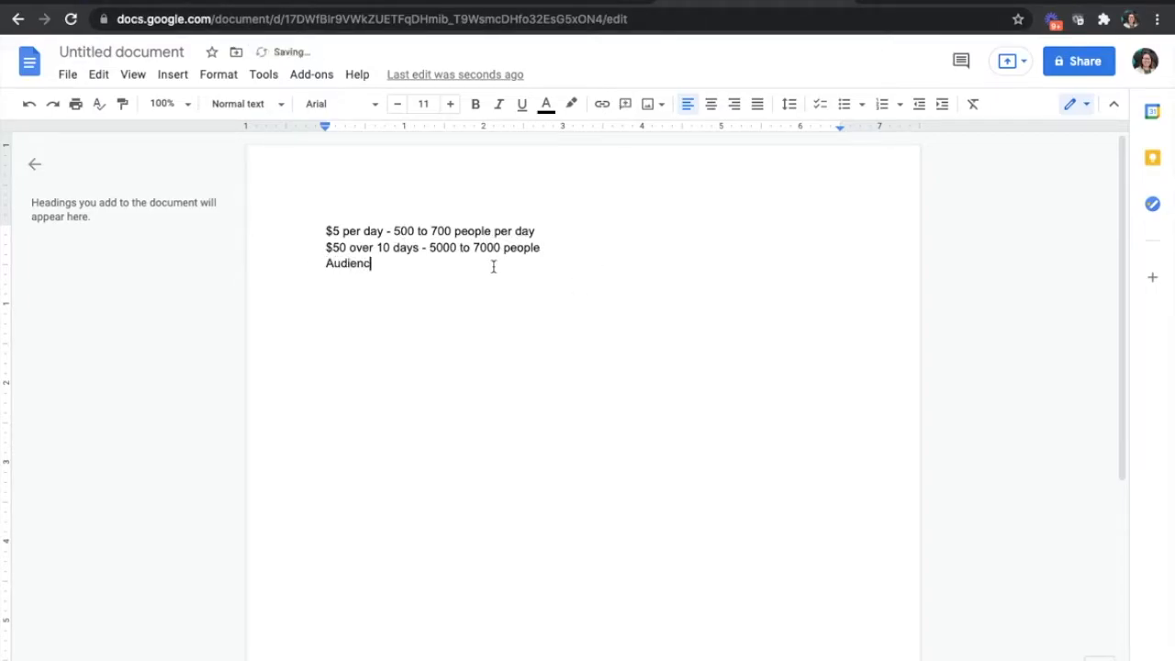
text(e is 140,000)
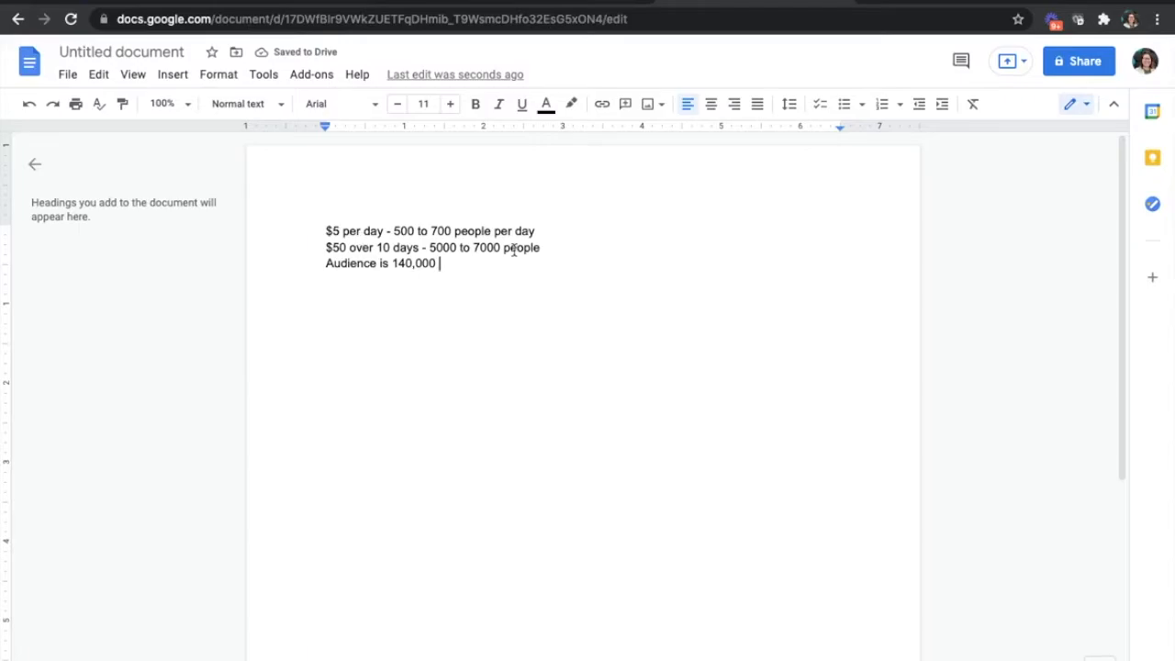
drag(474, 247, 499, 247)
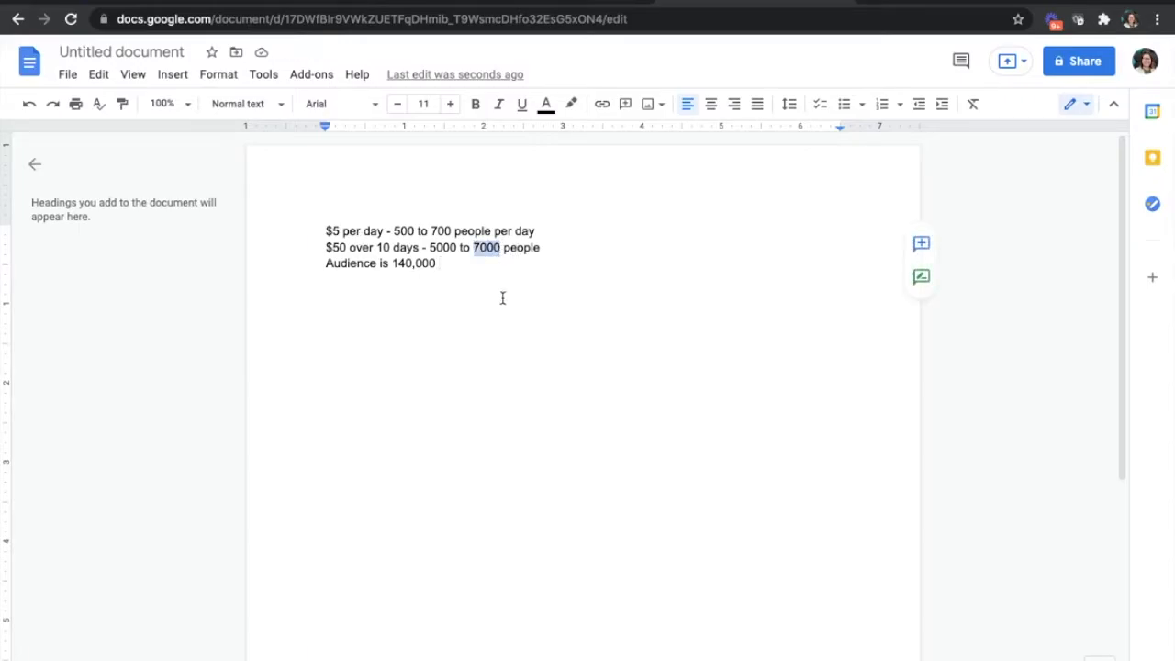
- Append "(50% is 70K = $500 on a single Ad)" to the end of the audience line
click(480, 285)
drag(405, 264, 440, 265)
click(517, 289)
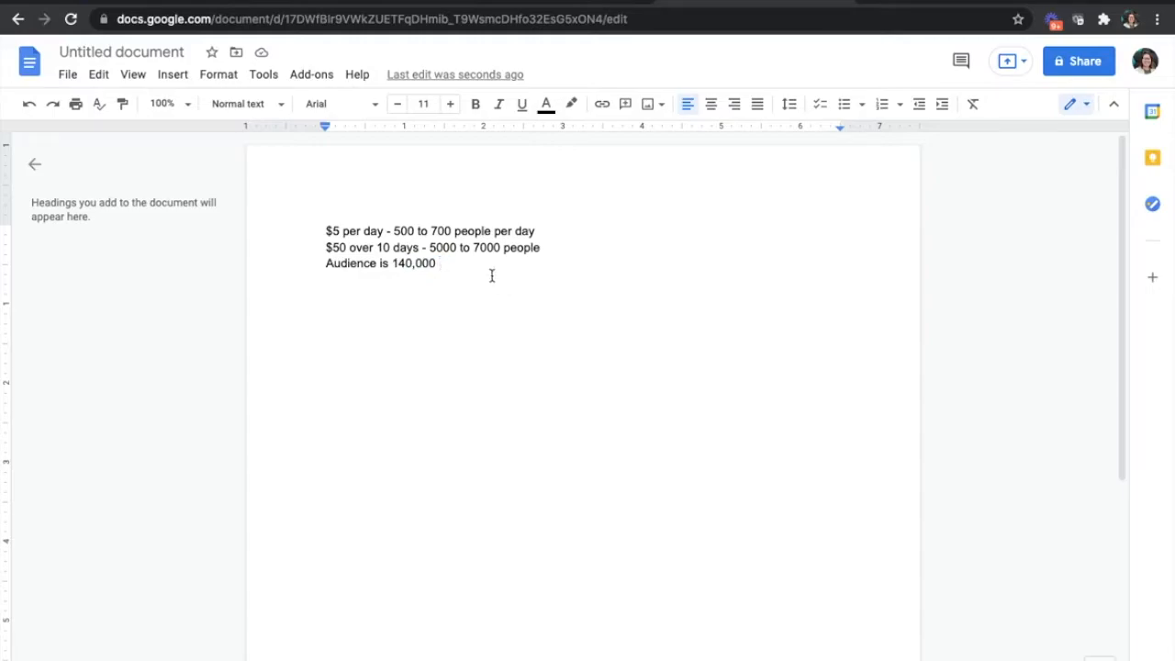
text((50% is 70K))
key(BackSpace)
text(= $500)
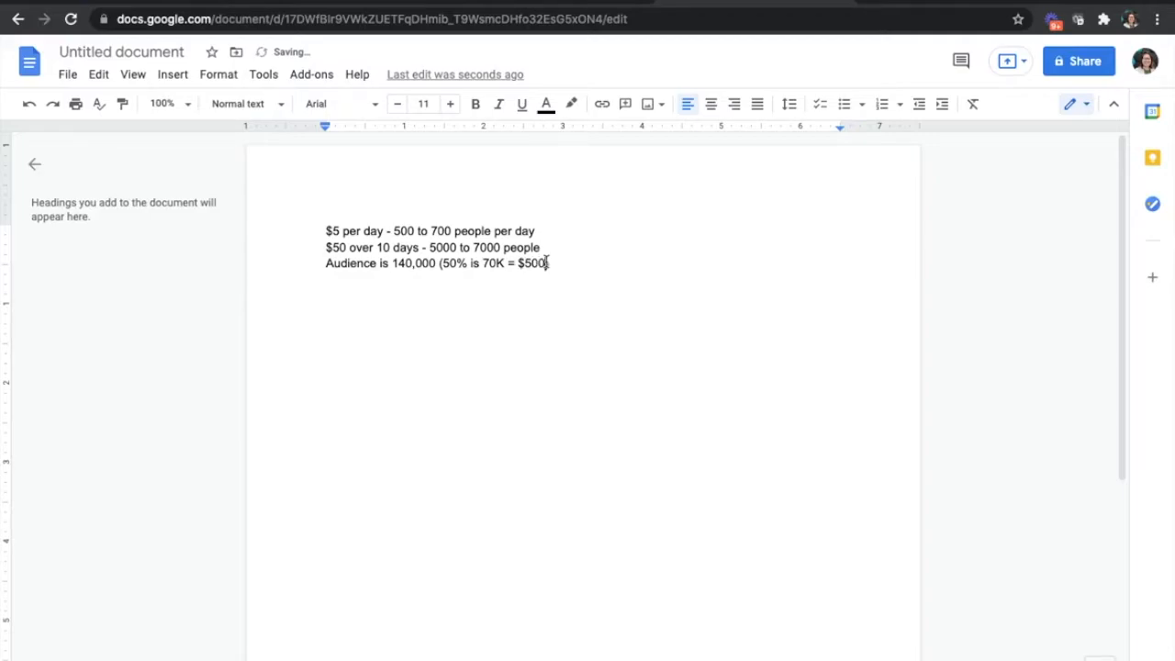
text( on a single Ad))
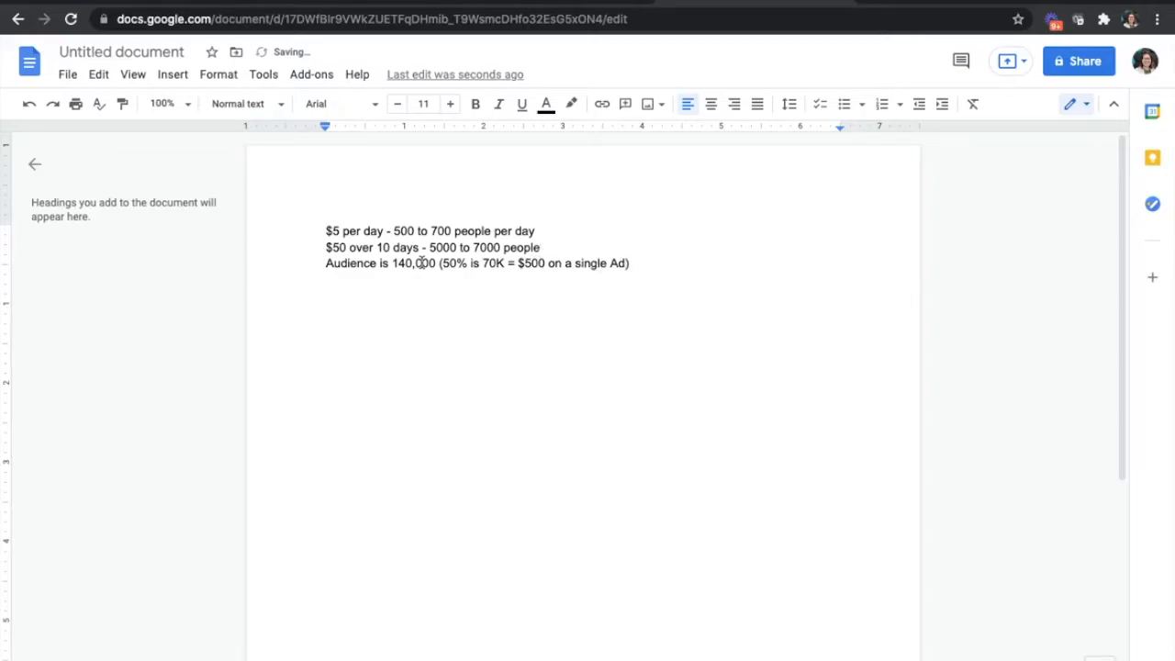
- Switch back to the Facebook boost page's audience settings and remove the Real Estate Agent Directory interest from the detailed targeting
click(170, 4)
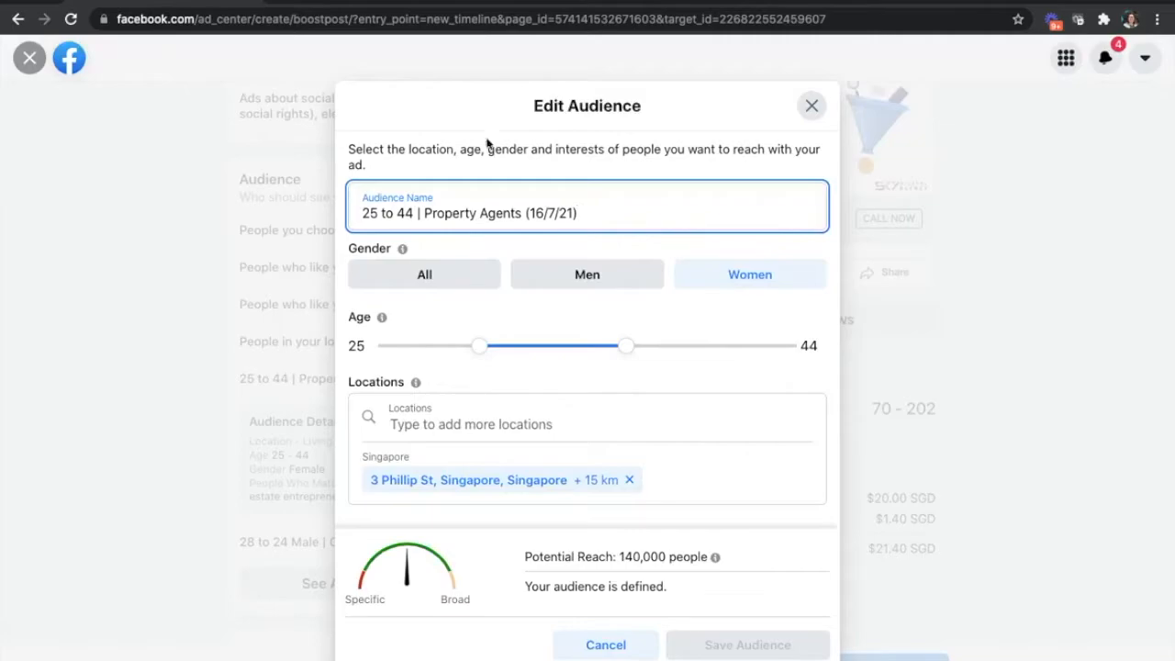
scroll(574, 388, down, 2)
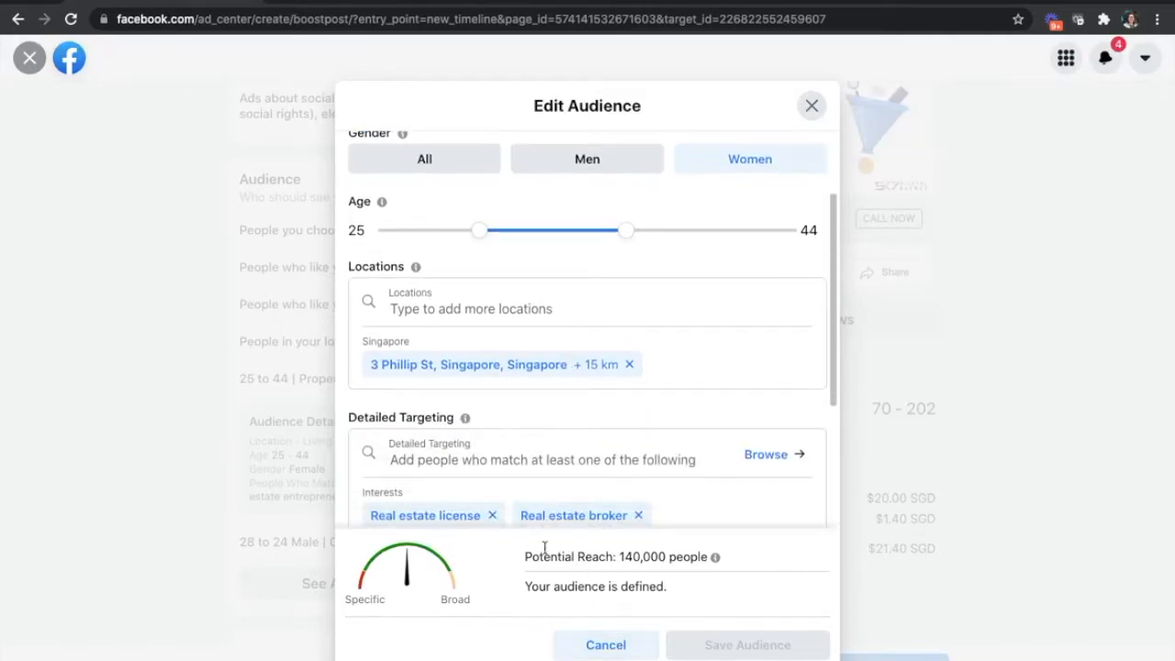
scroll(463, 497, down, 2)
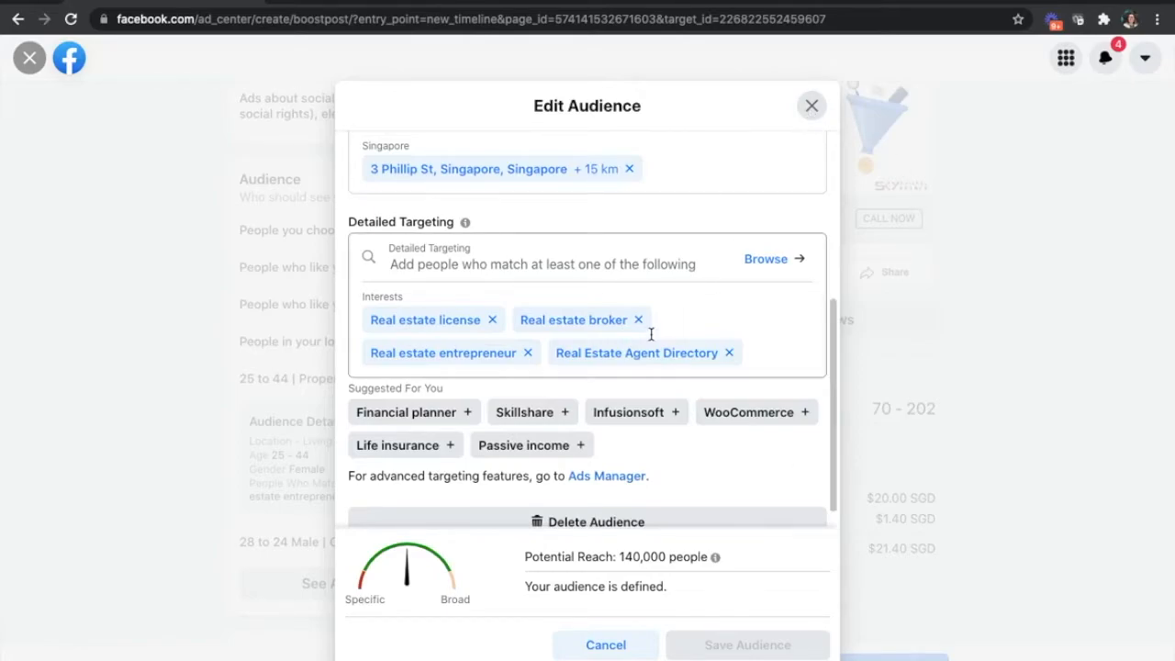
scroll(556, 372, up, 3)
scroll(557, 373, down, 2)
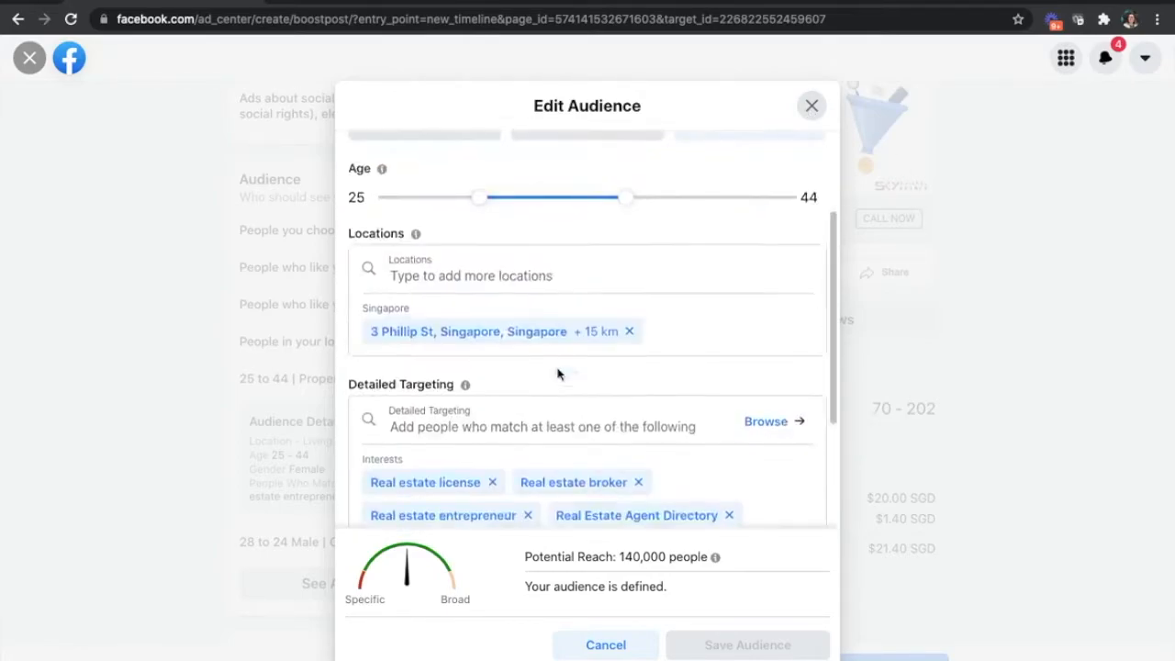
scroll(557, 372, down, 2)
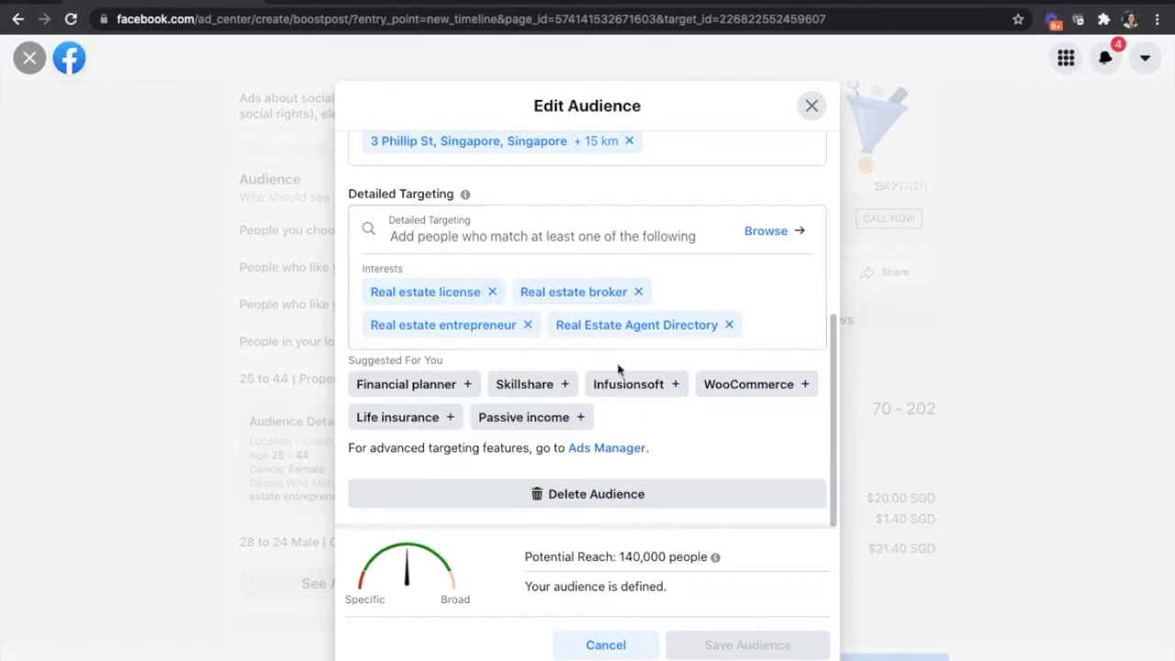
click(729, 325)
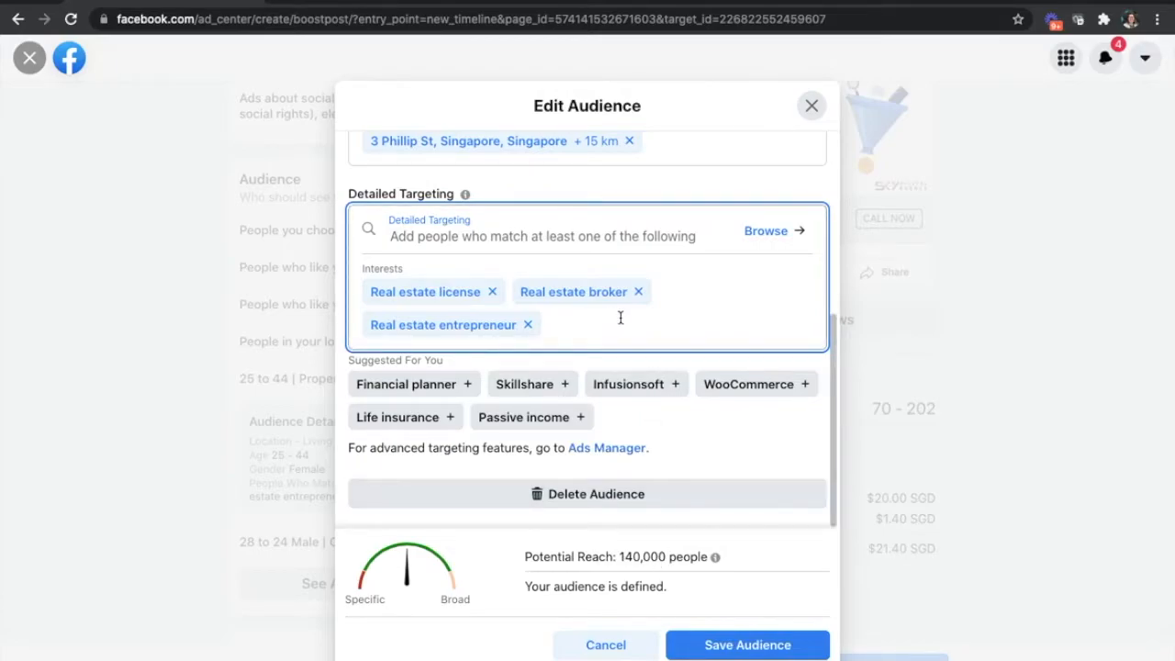
drag(645, 563, 581, 562)
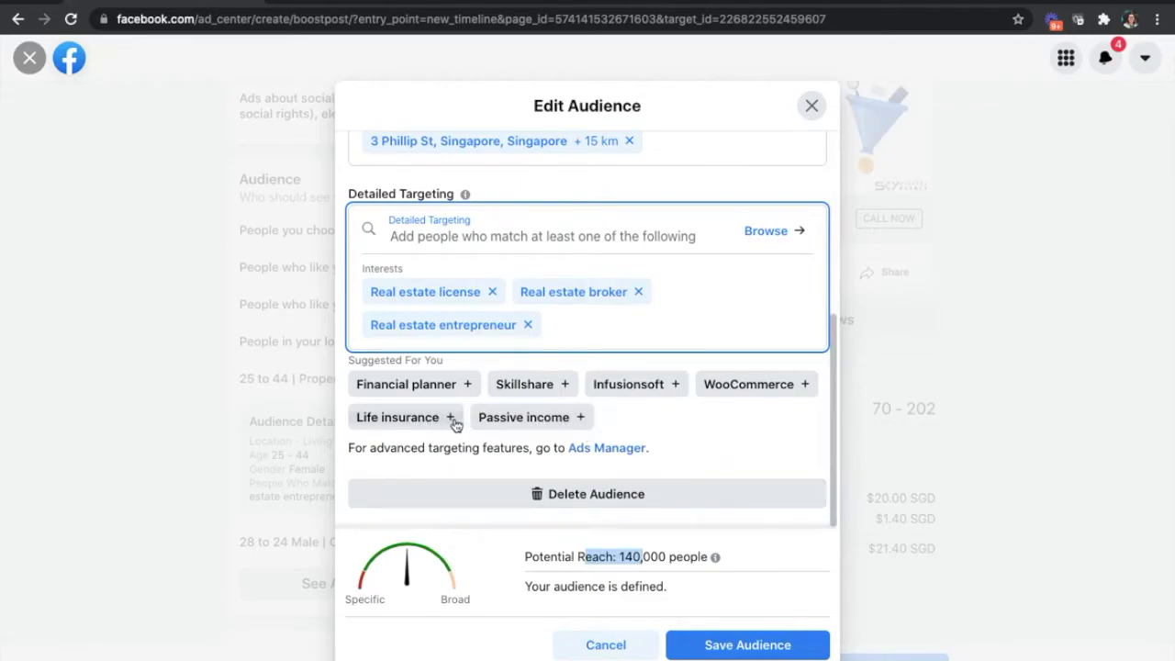
- Search the detailed targeting for "Freelancing" and add the Freelancer.com interest to the audience
click(583, 319)
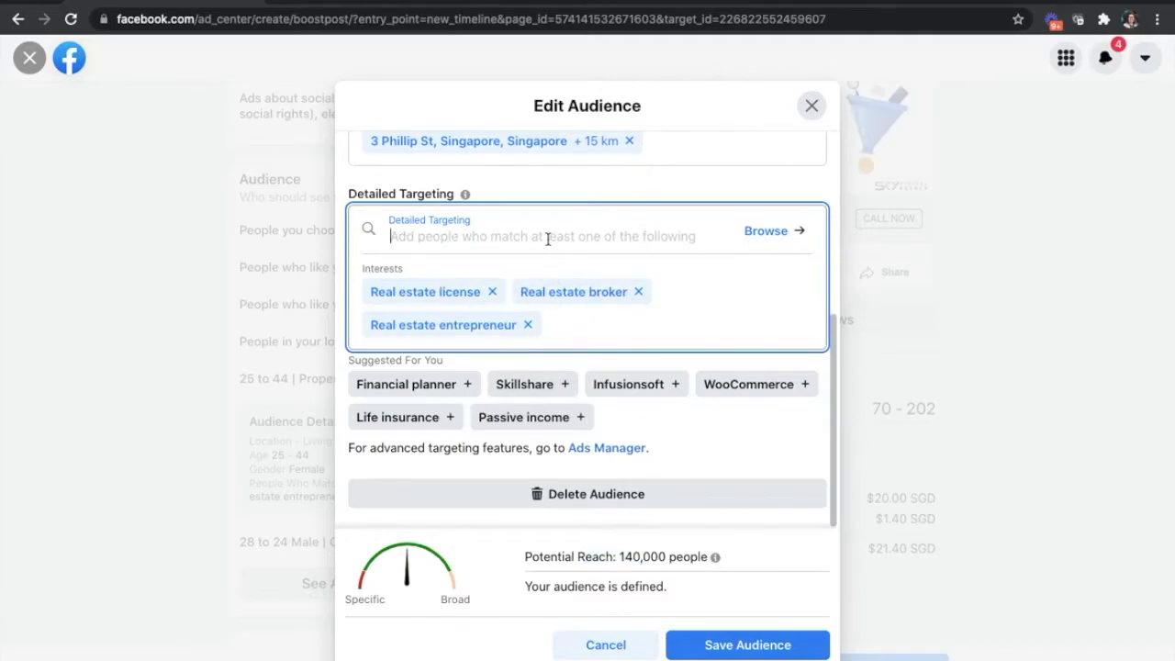
text(Freelancing)
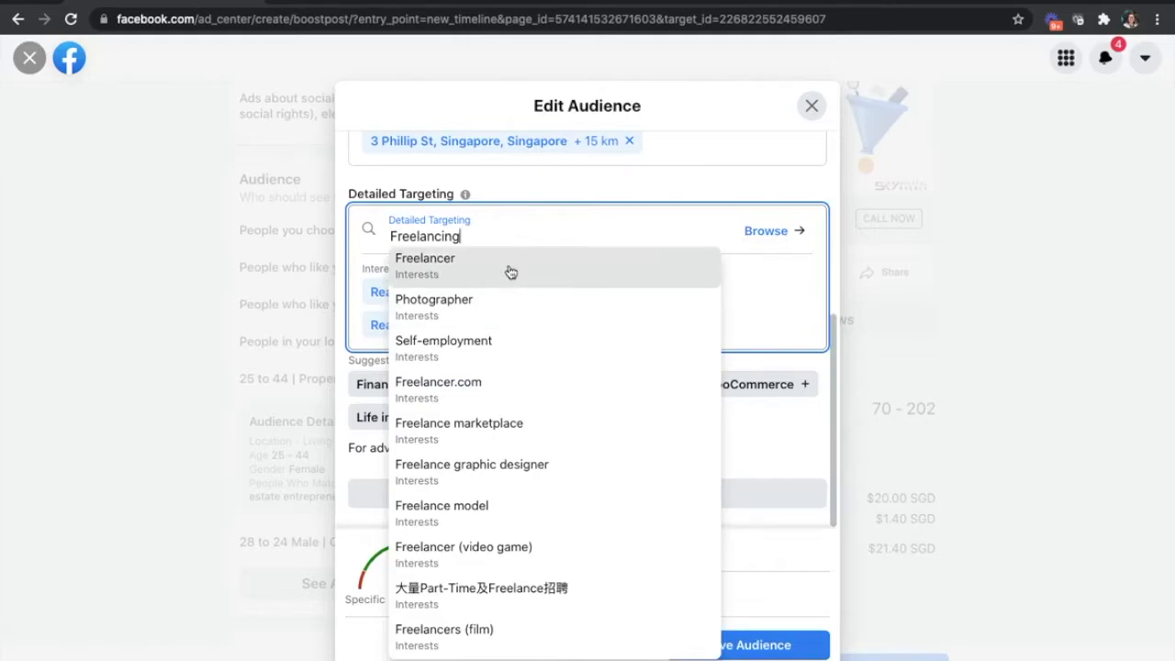
click(487, 393)
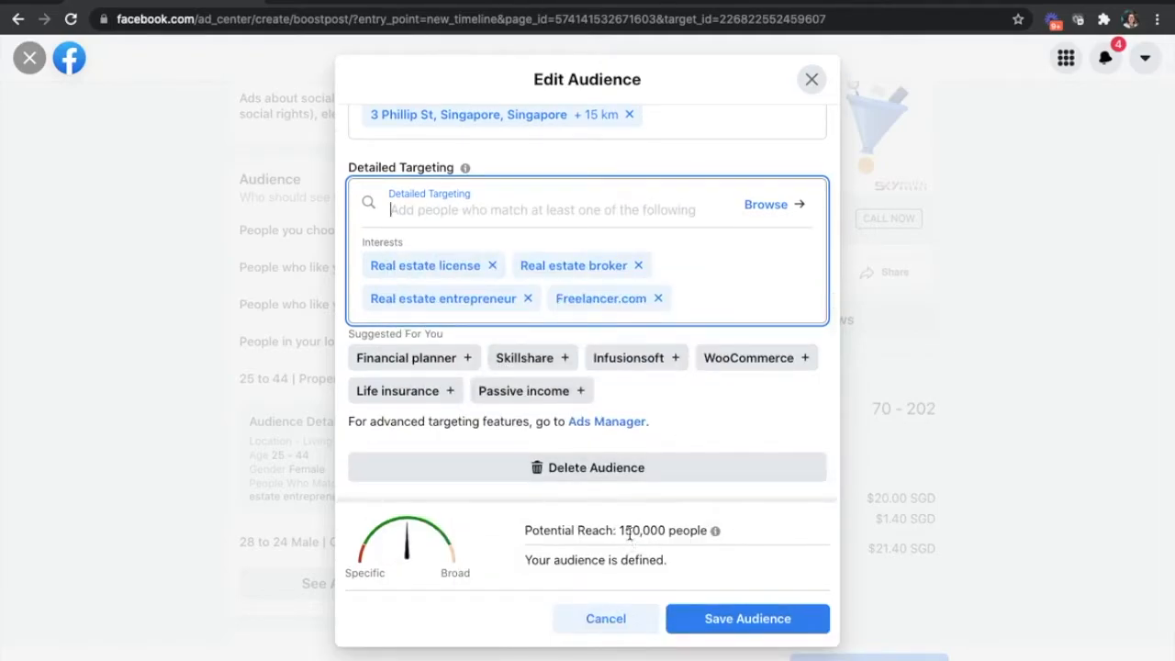
drag(620, 531, 652, 531)
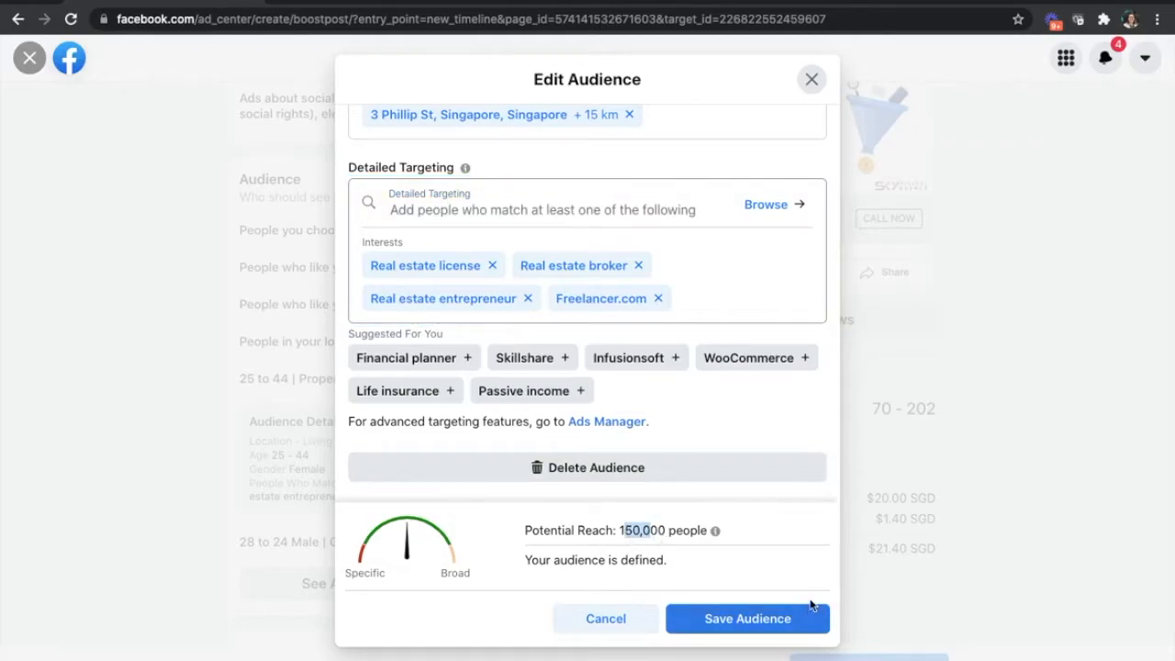
- Rename the audience as "25 to 44 | Property Agents + Freelance.com (28/7/21)"
scroll(700, 448, up, 5)
scroll(702, 447, down, 3)
scroll(703, 447, up, 3)
click(521, 187)
text(+ Freelance.com (16/7/21)
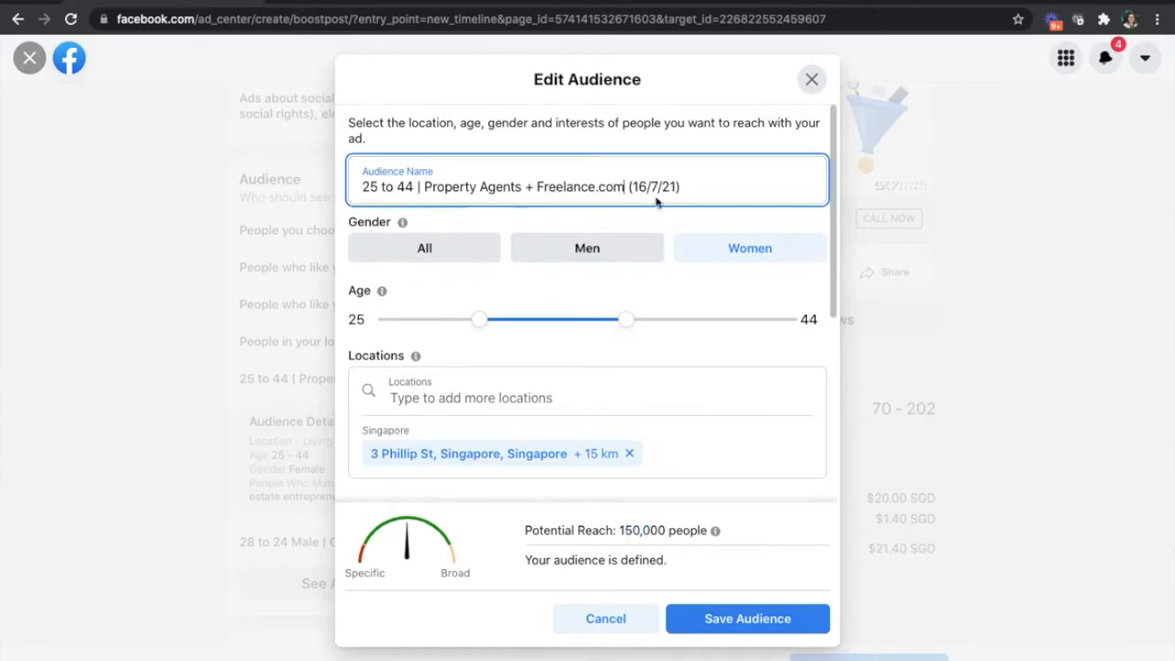
drag(648, 187, 641, 188)
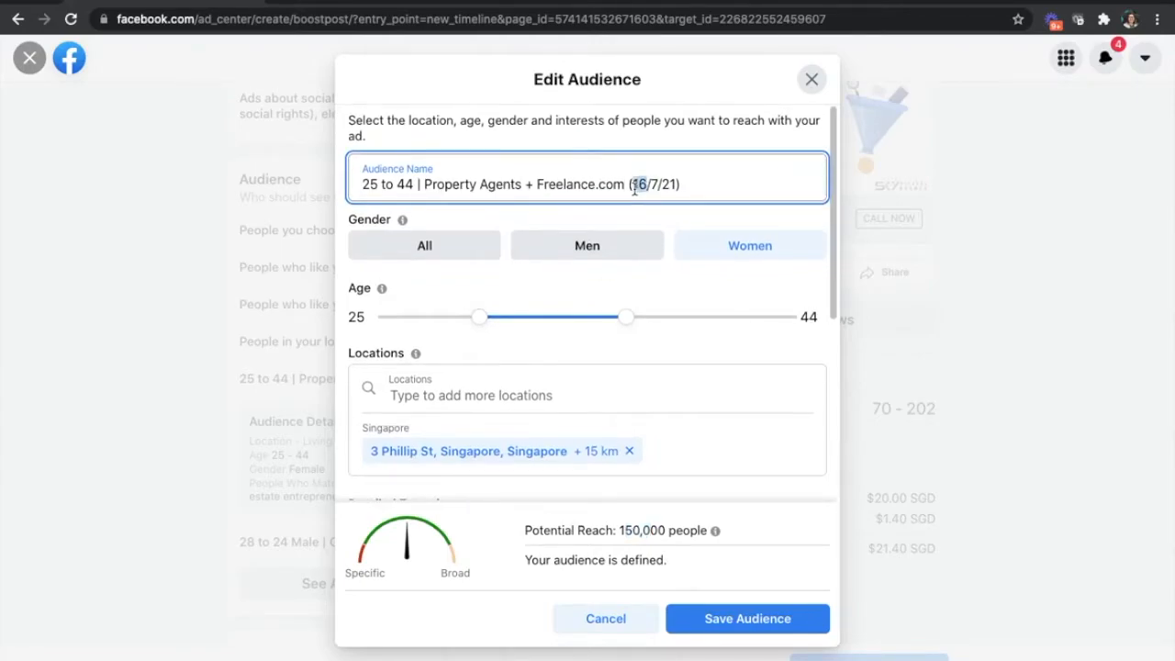
text(28)
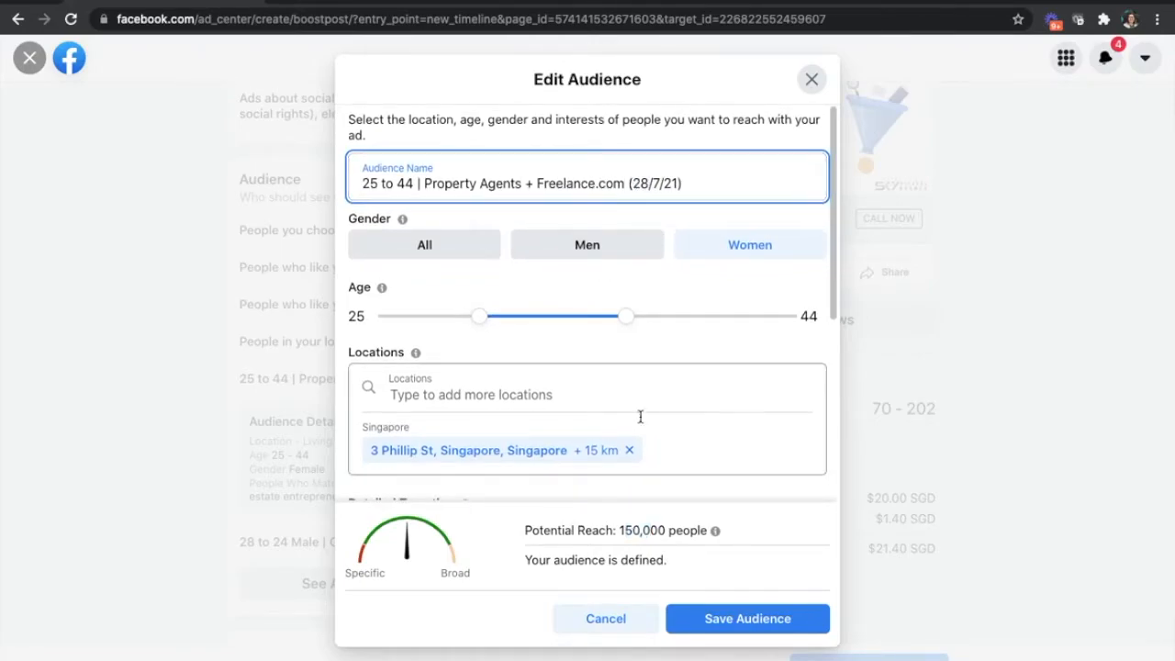
- Append "- 150K" to the audience name and save the audience
scroll(640, 417, down, 4)
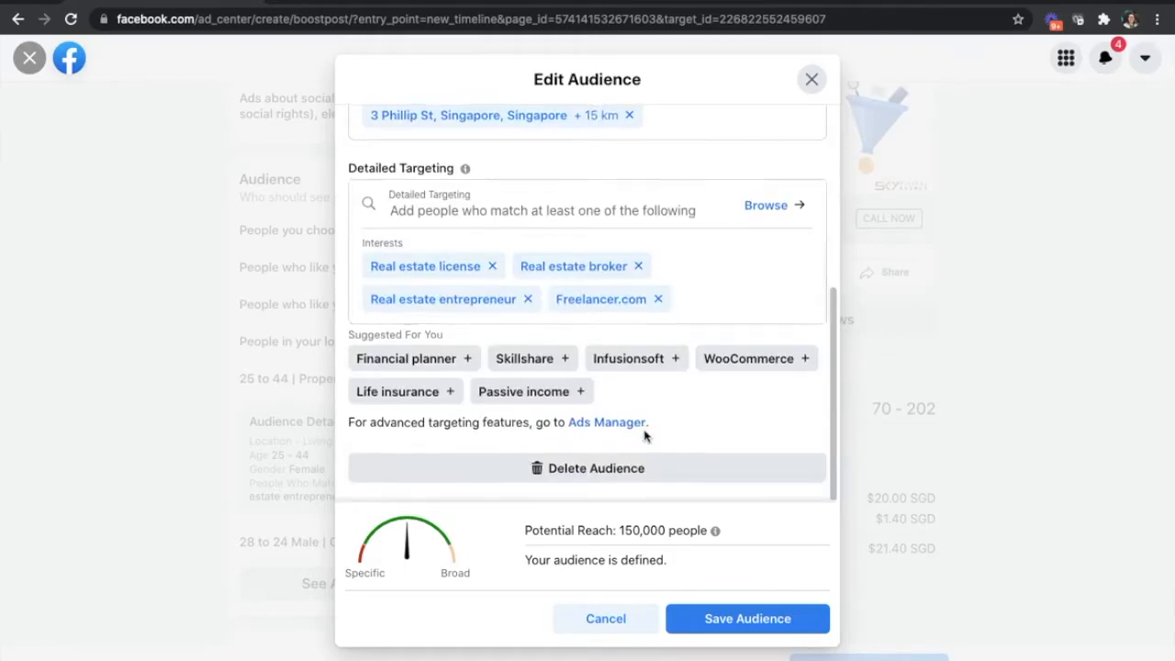
scroll(645, 437, up, 4)
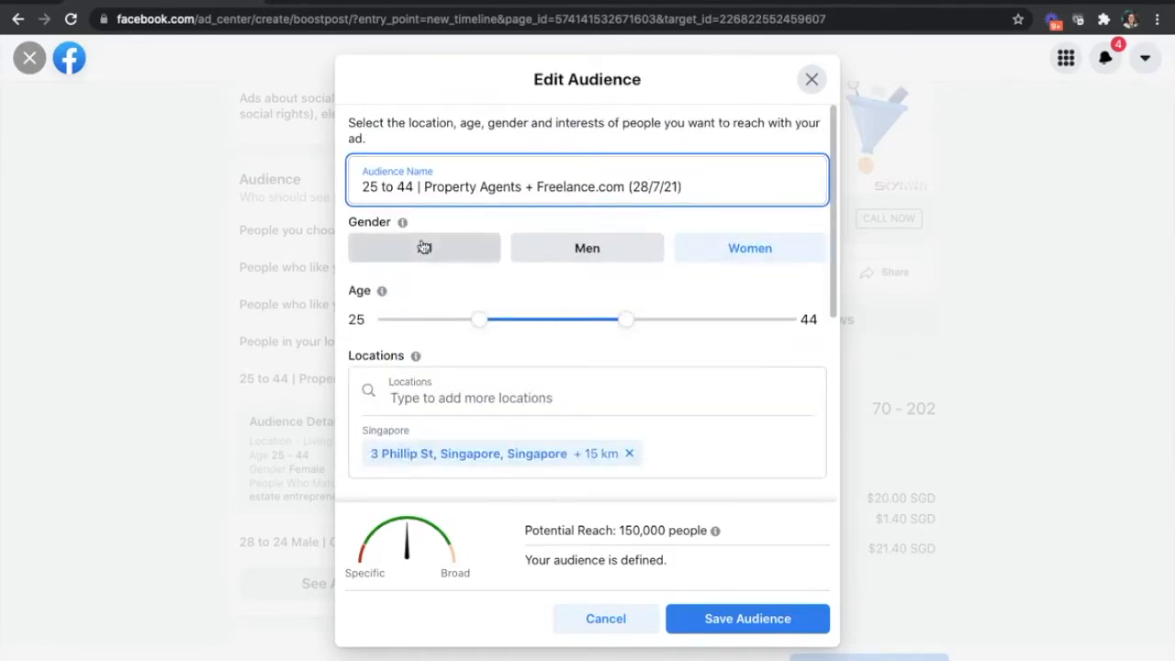
scroll(678, 393, down, 4)
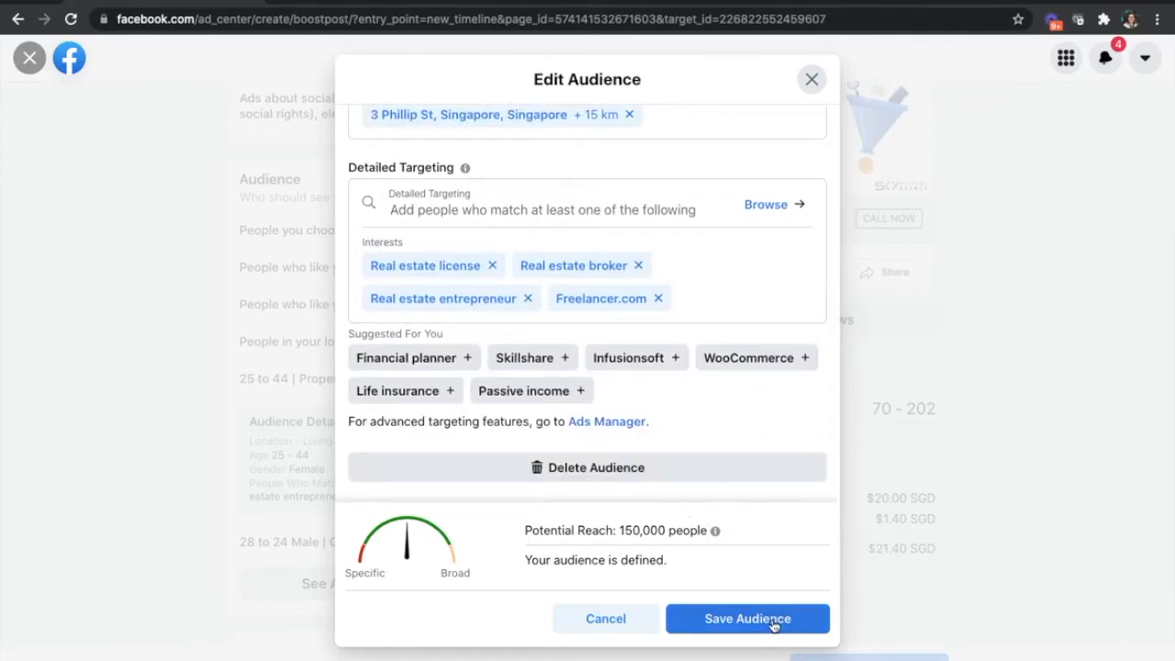
scroll(716, 474, up, 4)
click(720, 193)
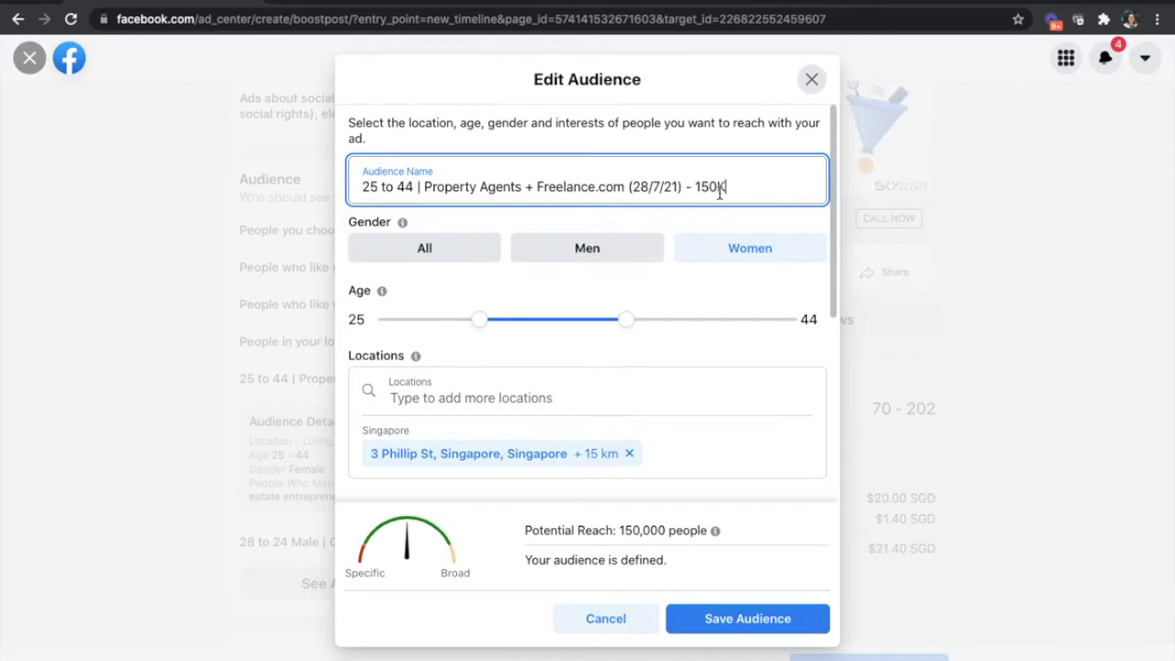
click(782, 617)
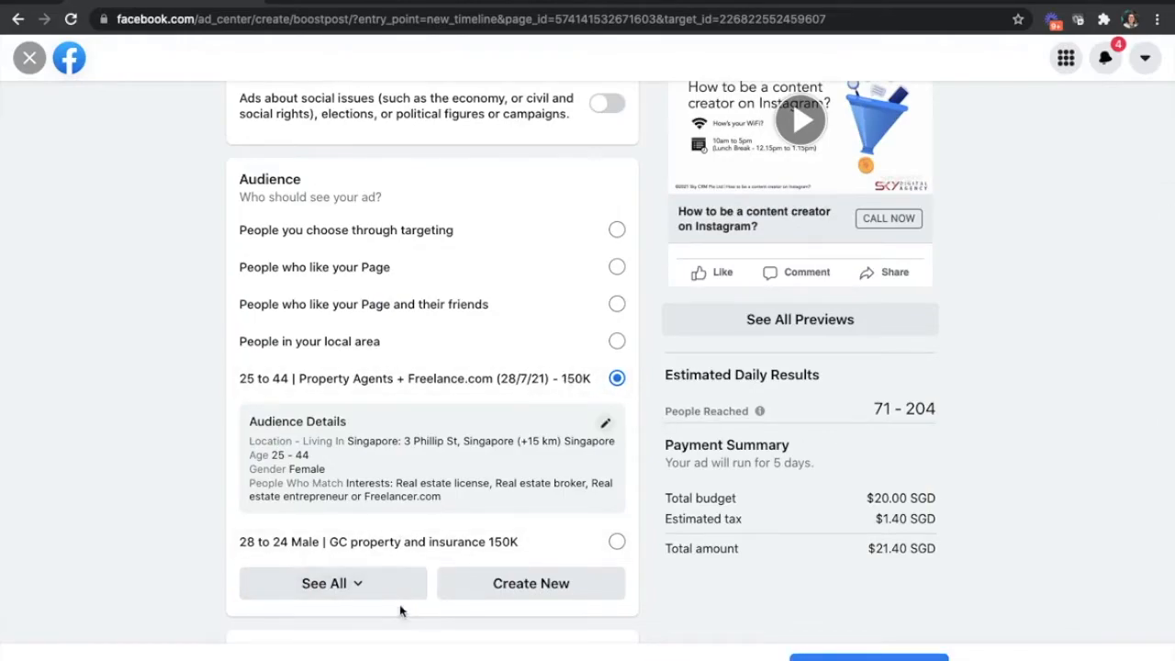
- Set the boost's duration to 10 days
scroll(395, 592, down, 1)
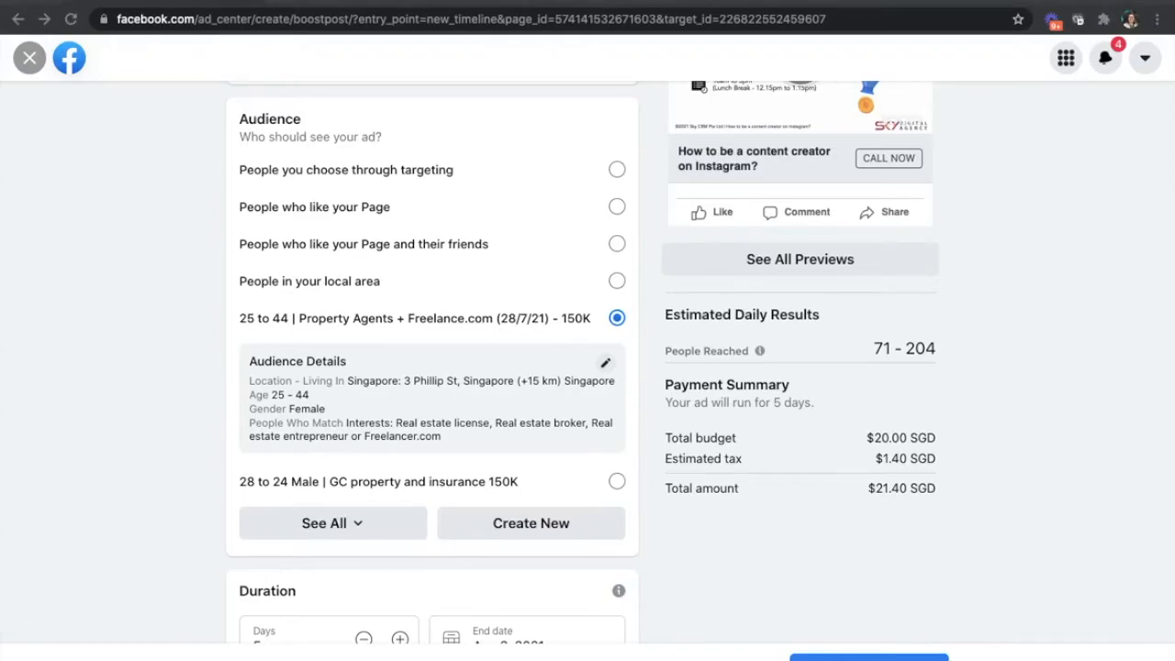
scroll(945, 486, down, 4)
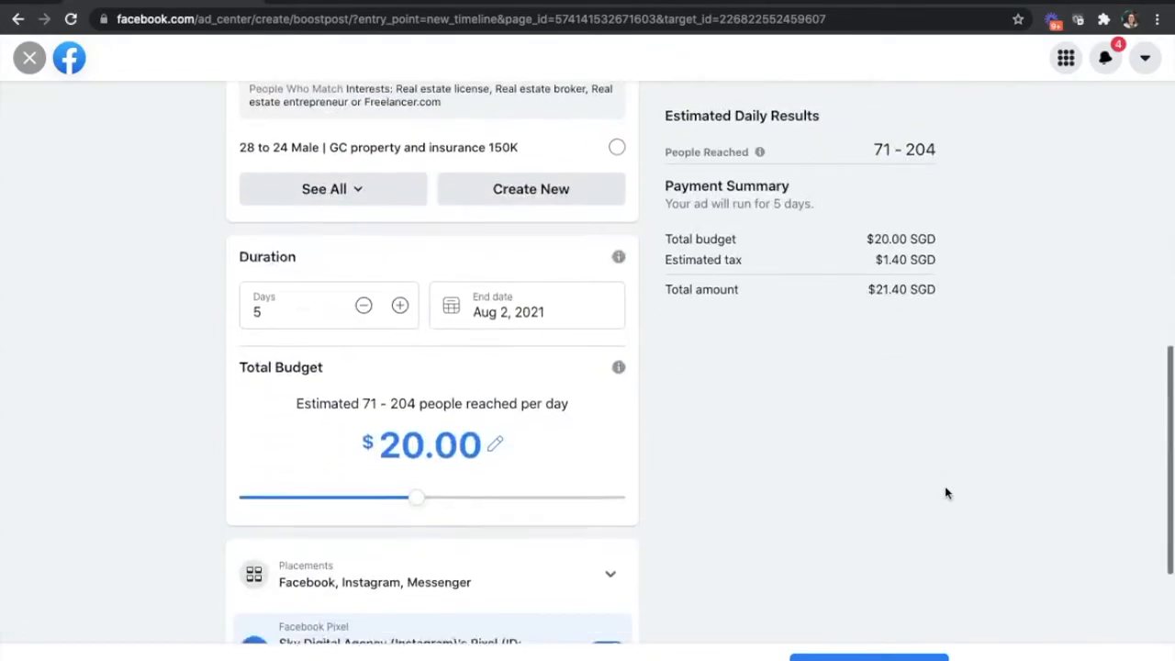
click(321, 270)
key(BackSpace)
text(10)
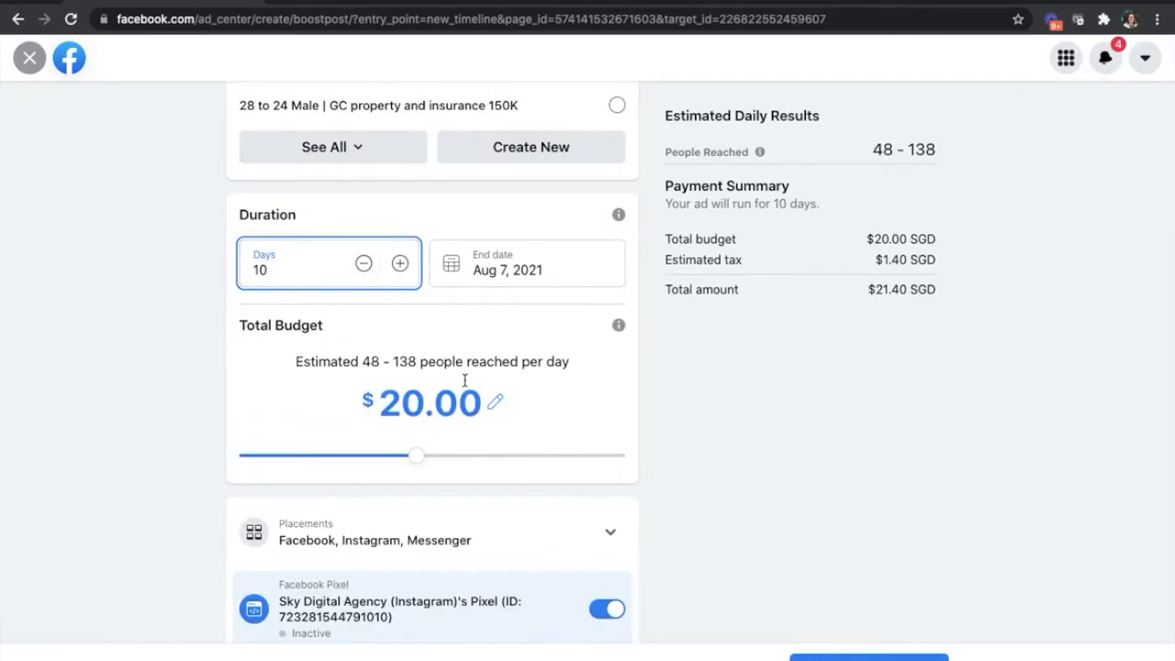
- Set the boost's total budget to $50.00
click(495, 401)
drag(476, 410, 370, 349)
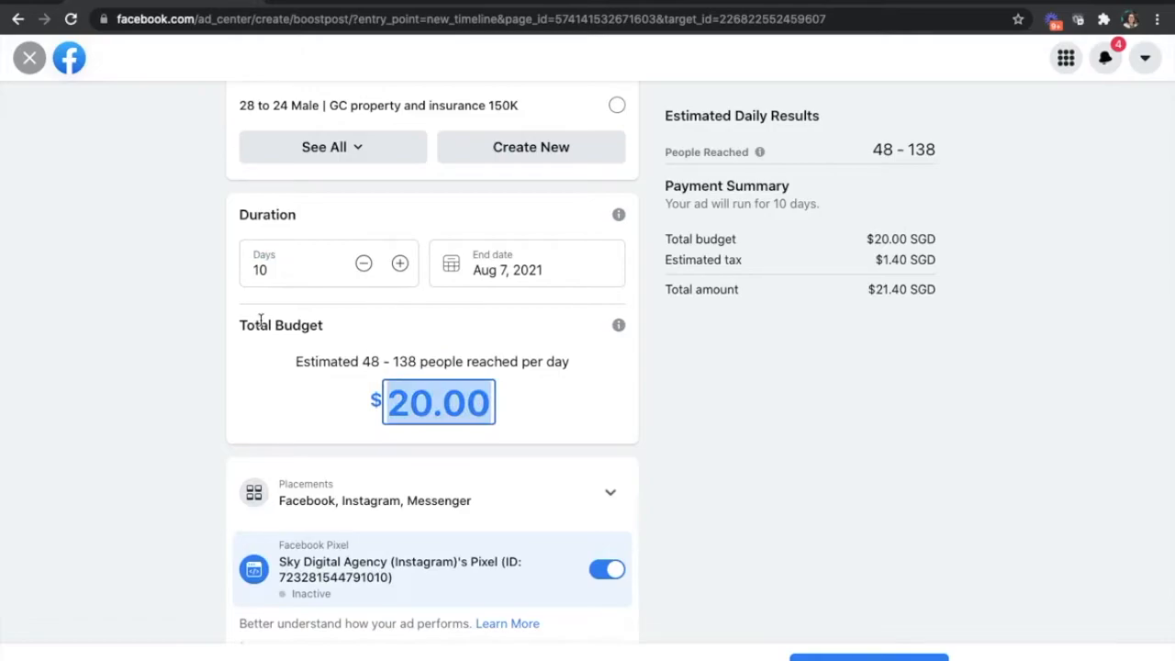
drag(241, 323, 365, 328)
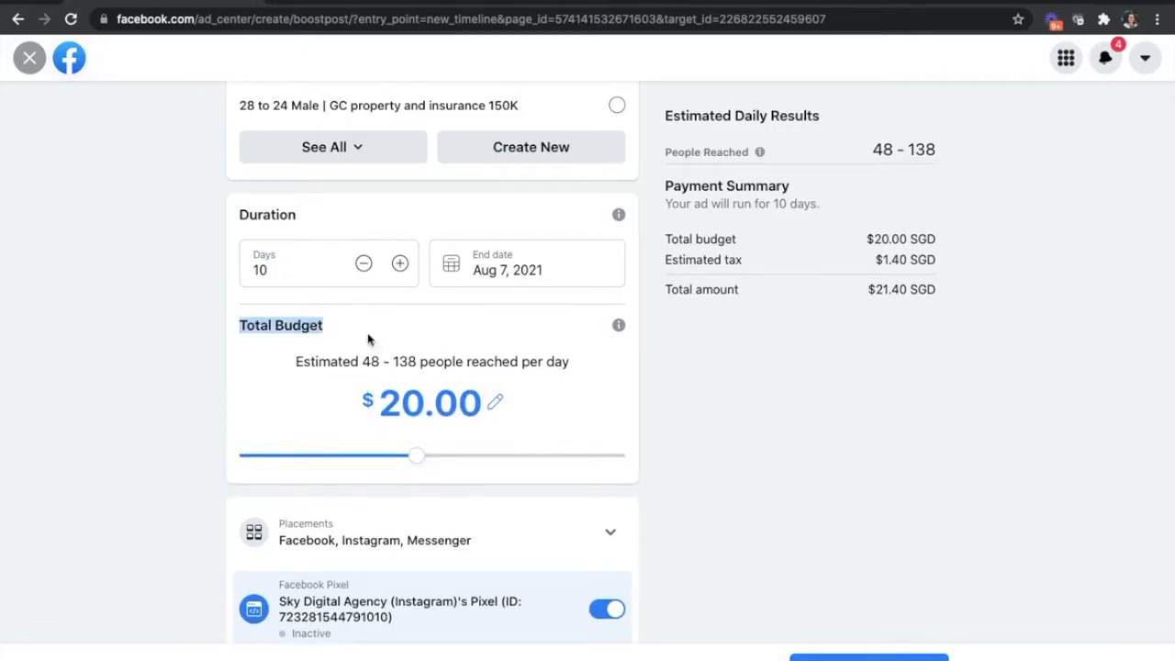
drag(237, 325, 351, 334)
click(258, 327)
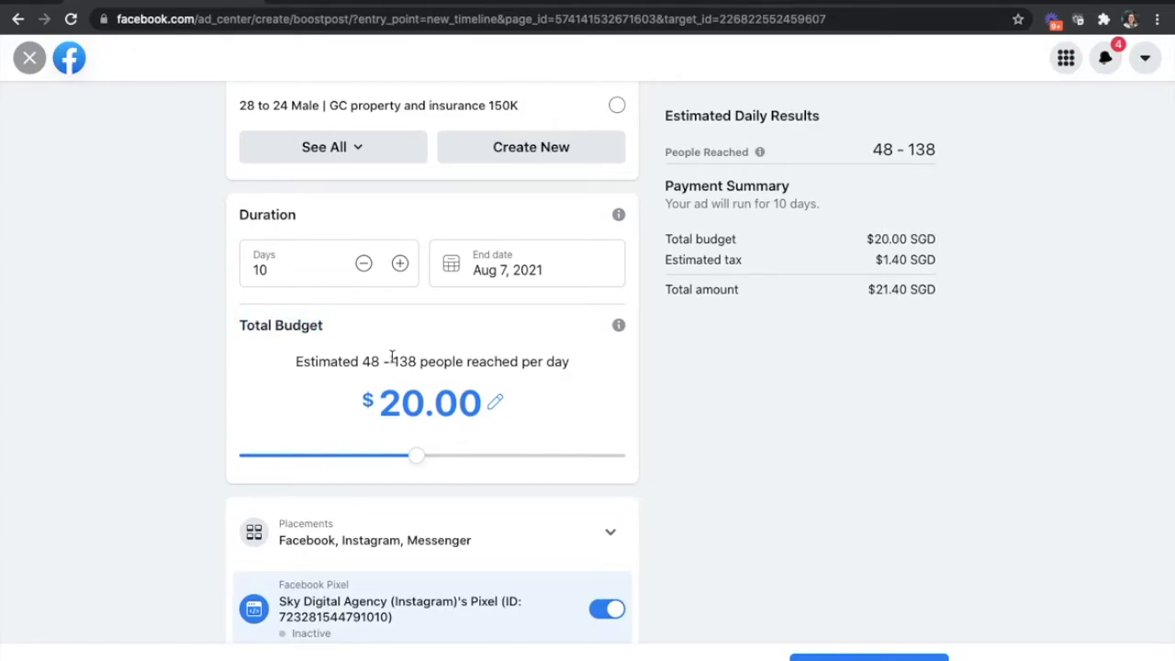
drag(426, 456, 478, 457)
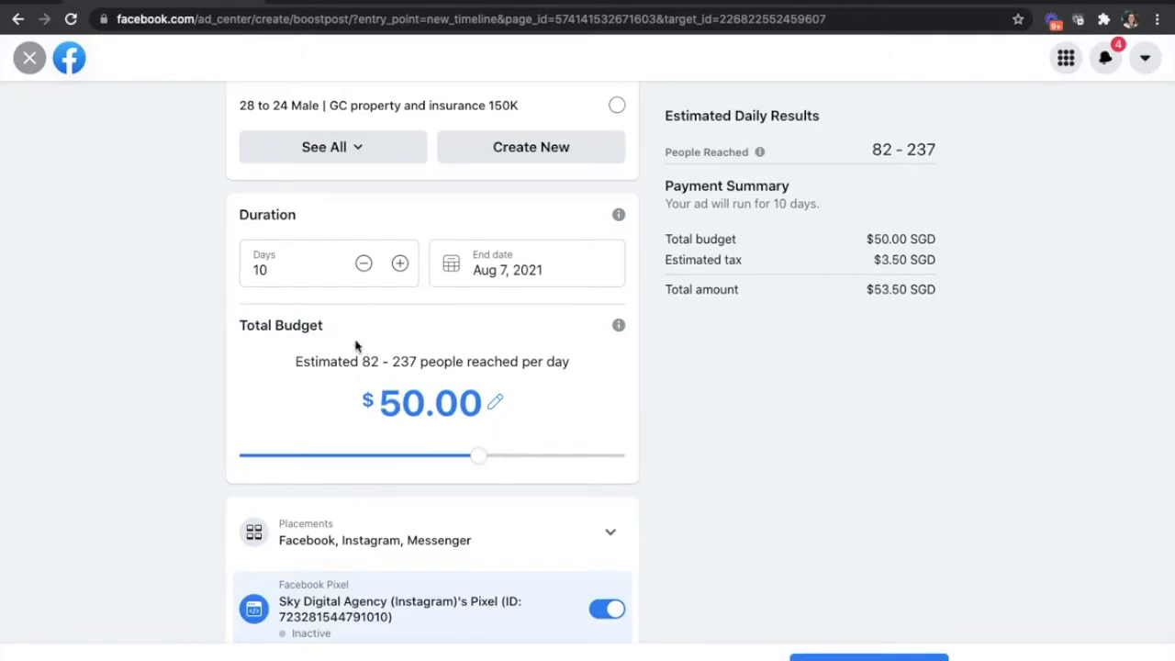
- Examine the estimated daily results for people reached, alongside the selected audience and payment summary
scroll(657, 469, up, 3)
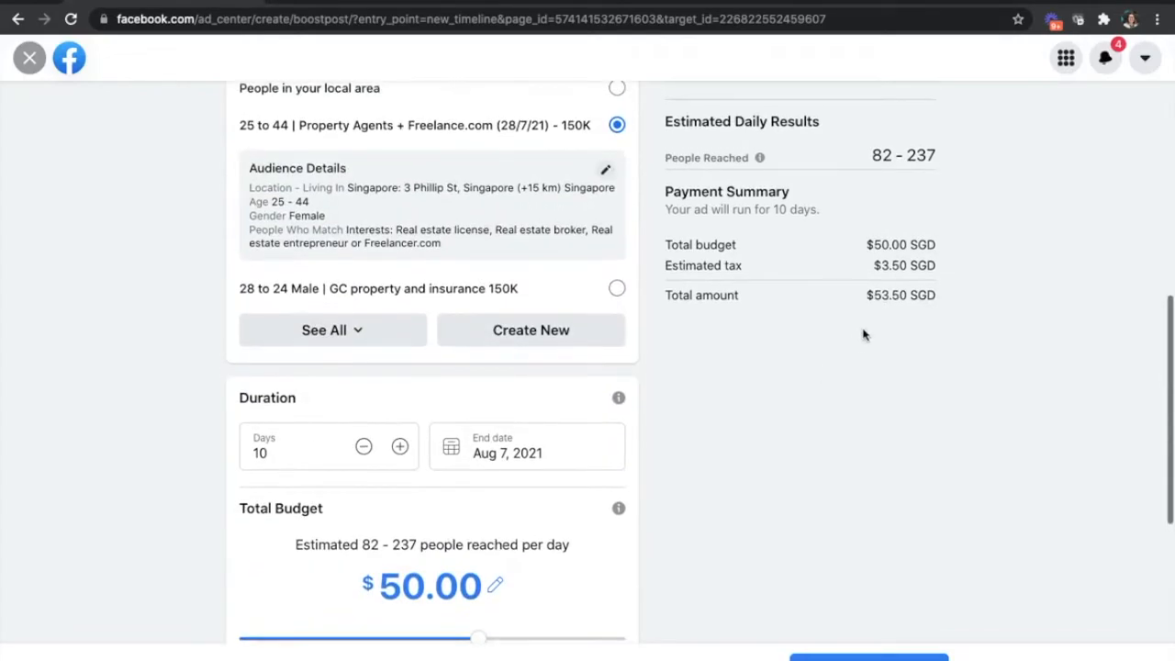
scroll(863, 335, up, 3)
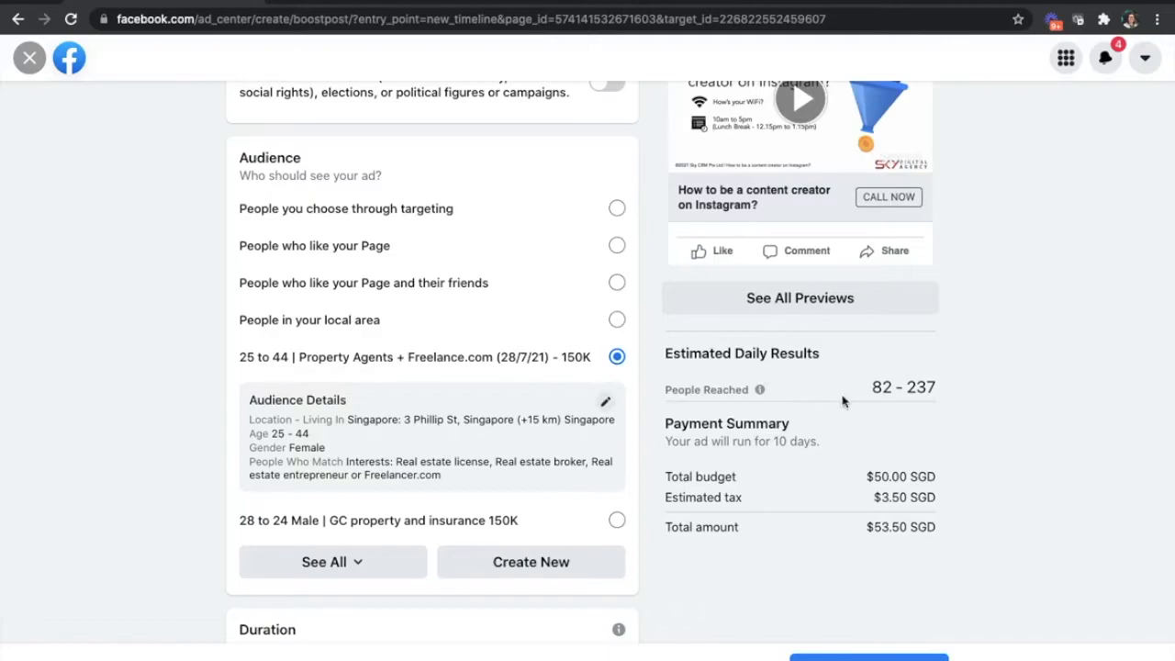
drag(672, 390, 888, 388)
click(673, 357)
drag(677, 359, 891, 374)
click(982, 407)
drag(957, 392, 810, 379)
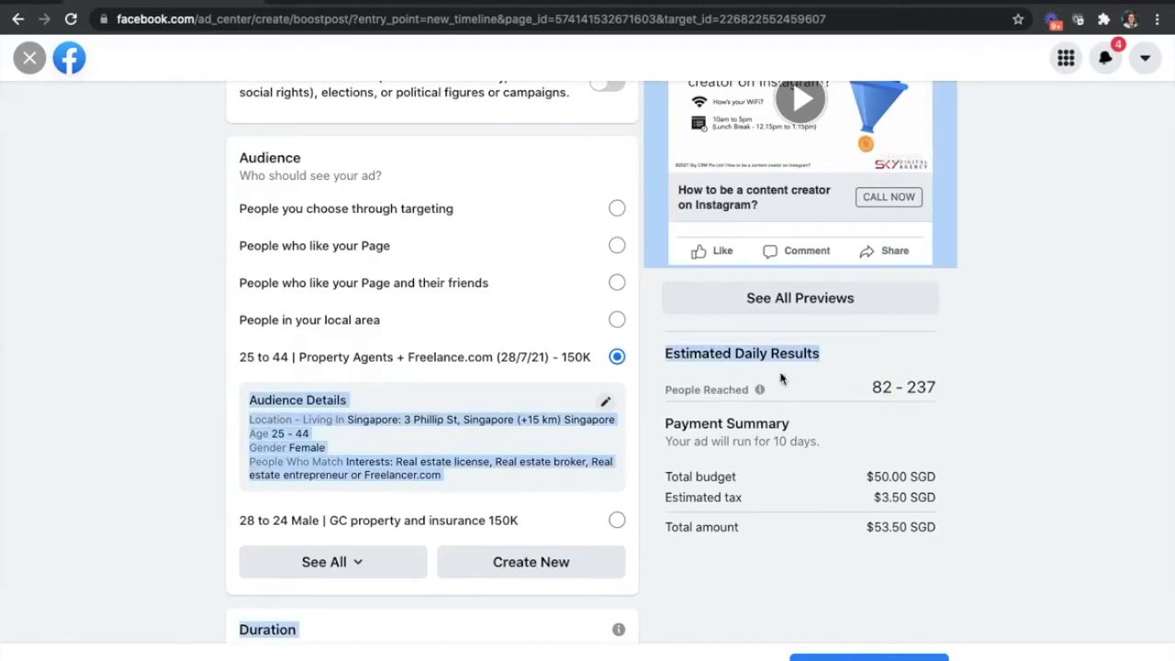
click(700, 354)
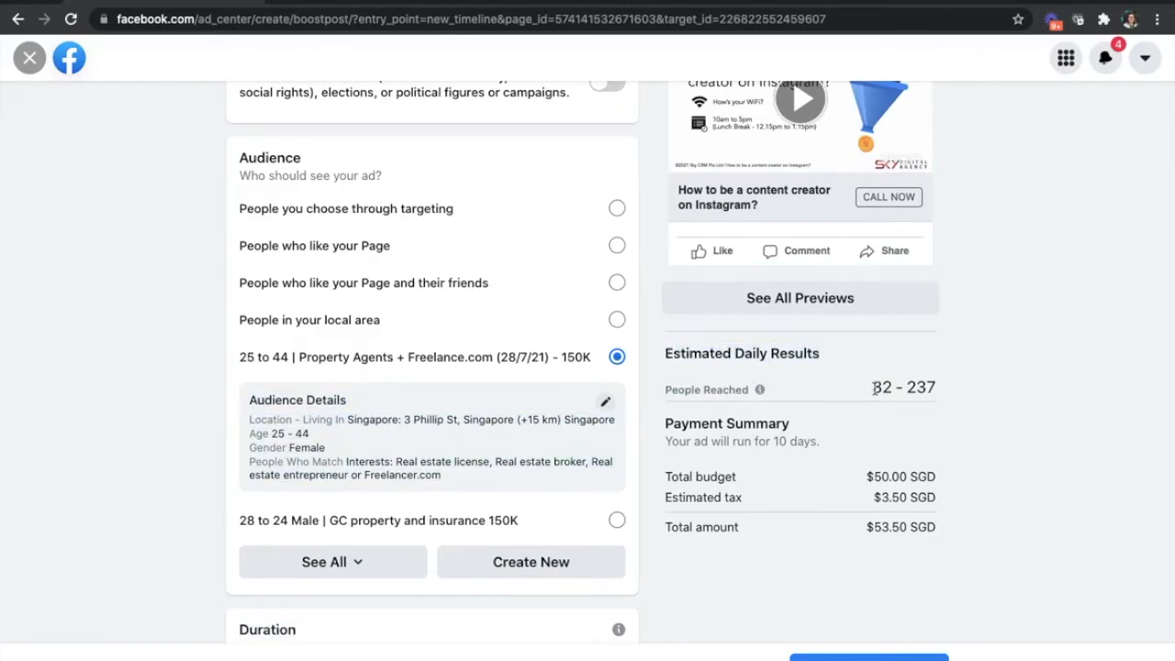
triple_click(932, 387)
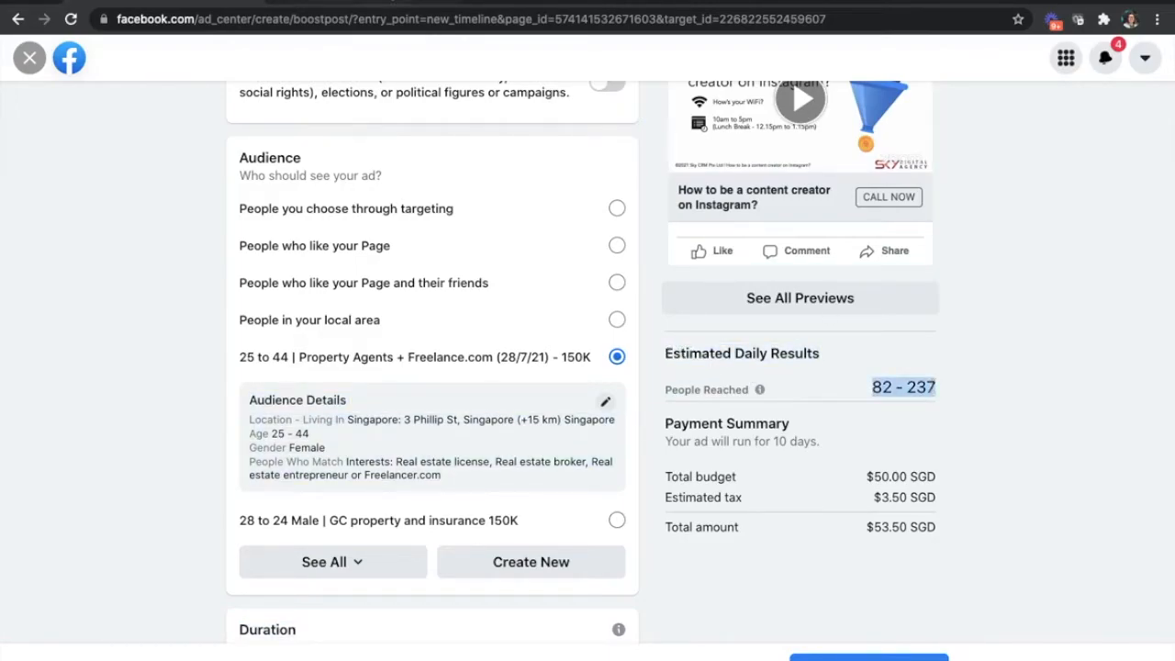
- Switch to the Google Docs notes and add the heading "From Facebook Ad Setup:" below the existing budget lines
click(399, 1)
click(757, 2)
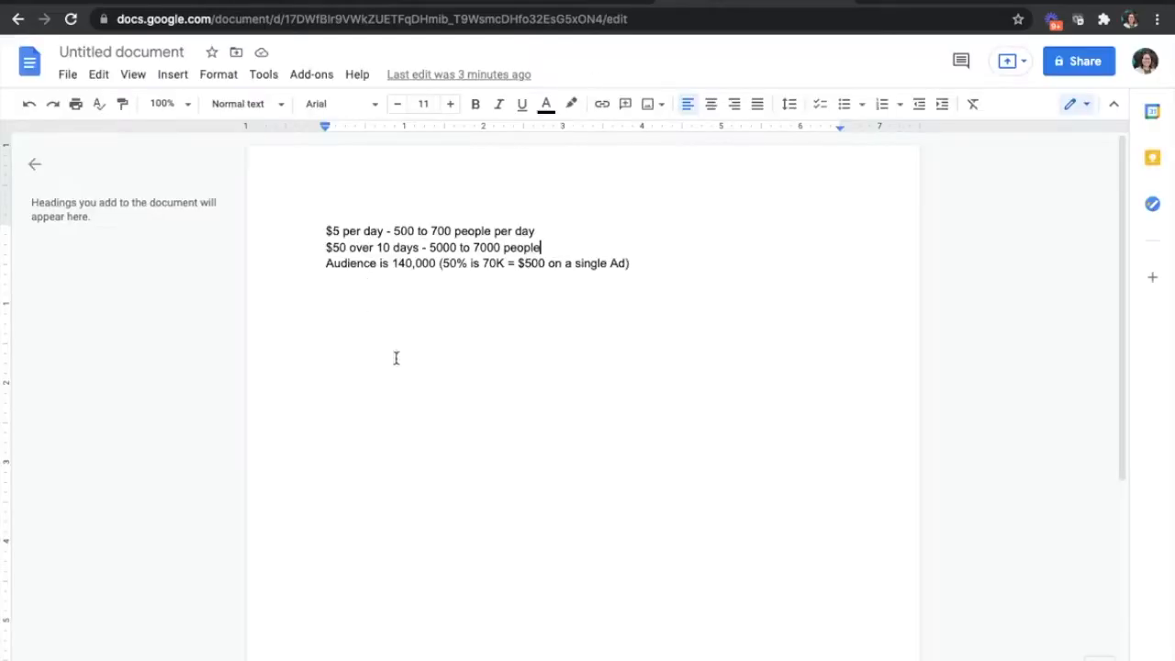
click(611, 313)
key(ctrl+a)
click(612, 312)
key(Return)
text(From Facebook Ad Setup:)
key(Return)
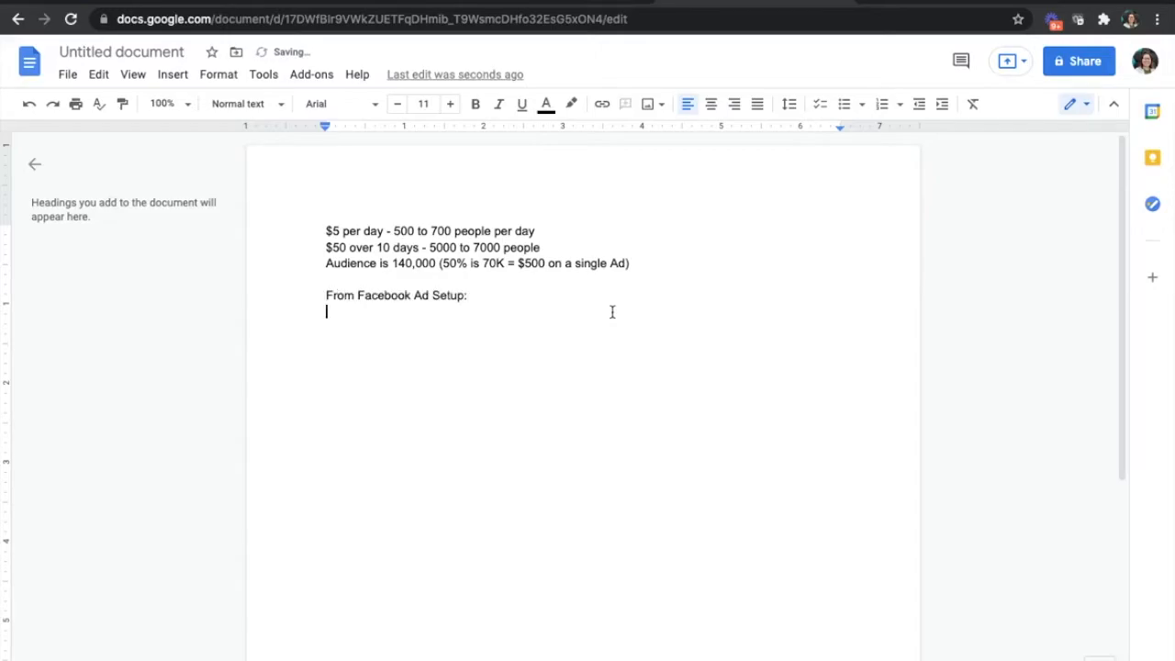
- Record the boost estimates as "82 - 237 per day" and "10 days - 820 to 2370" on separate lines beneath the heading
text(82 - 237 per day)
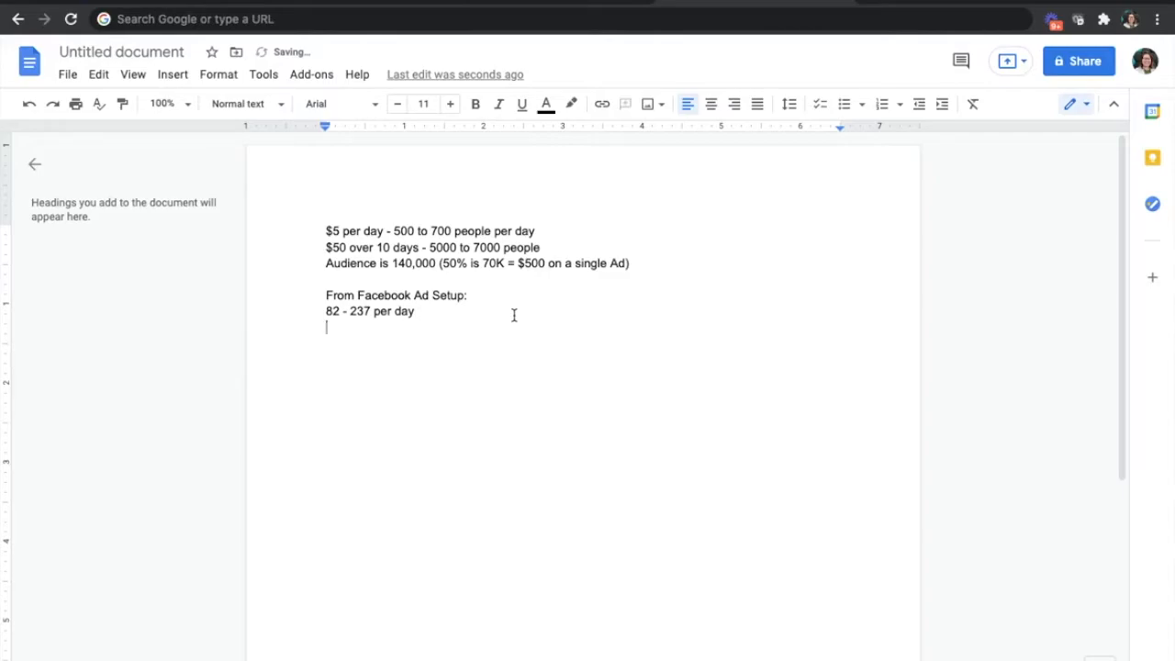
text( 10 days -)
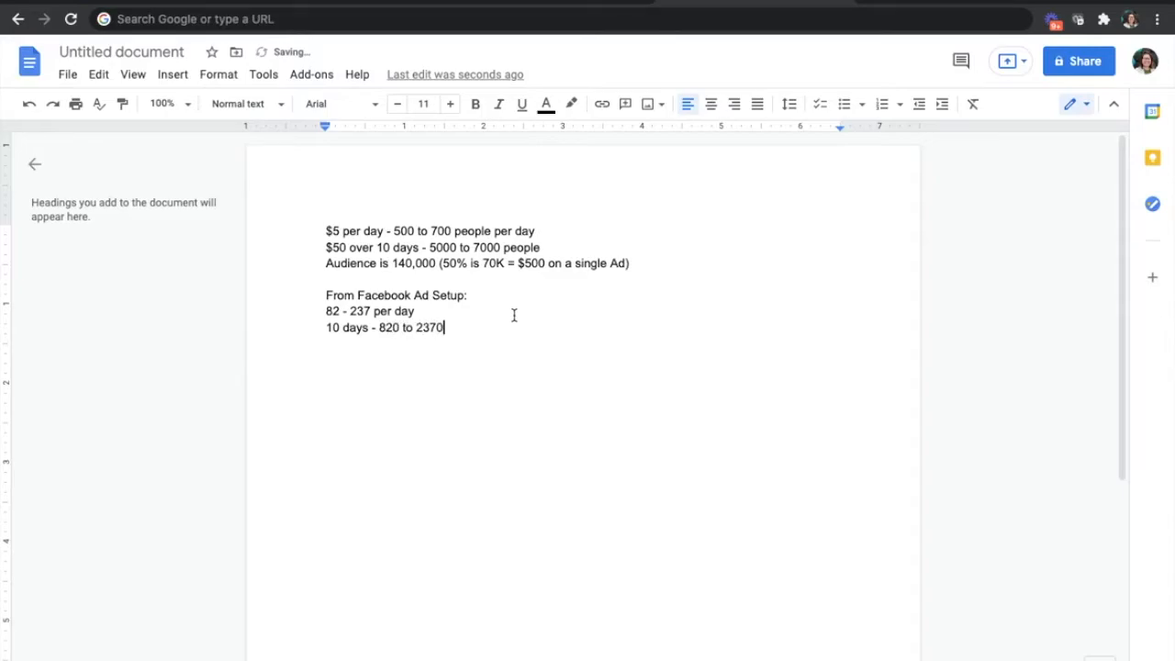
key(Return)
key(Return)
- Switch back to the Facebook boost page and review its audience, duration, placements and estimated people reached per day
click(140, 3)
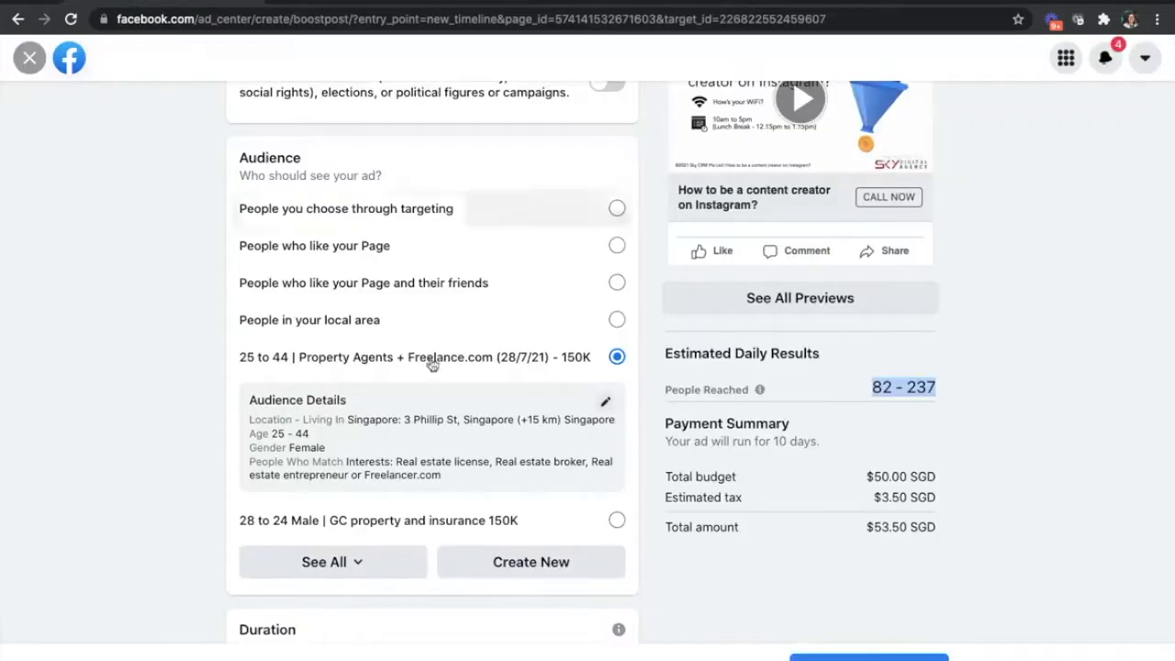
key(super+shift+4)
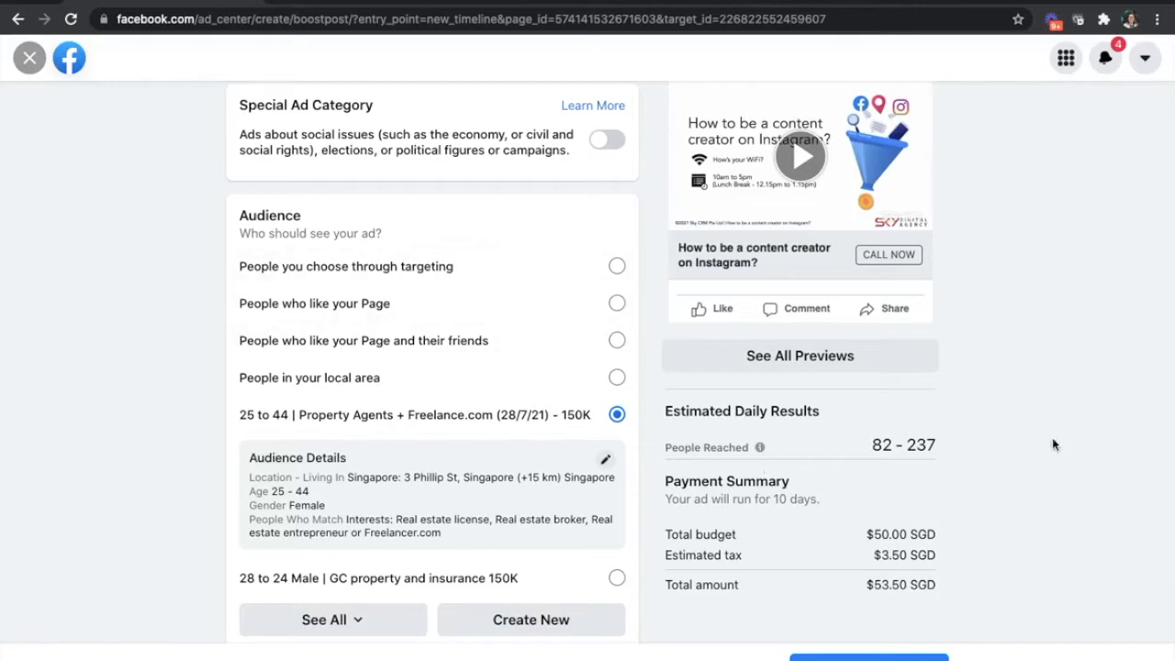
scroll(951, 416, down, 5)
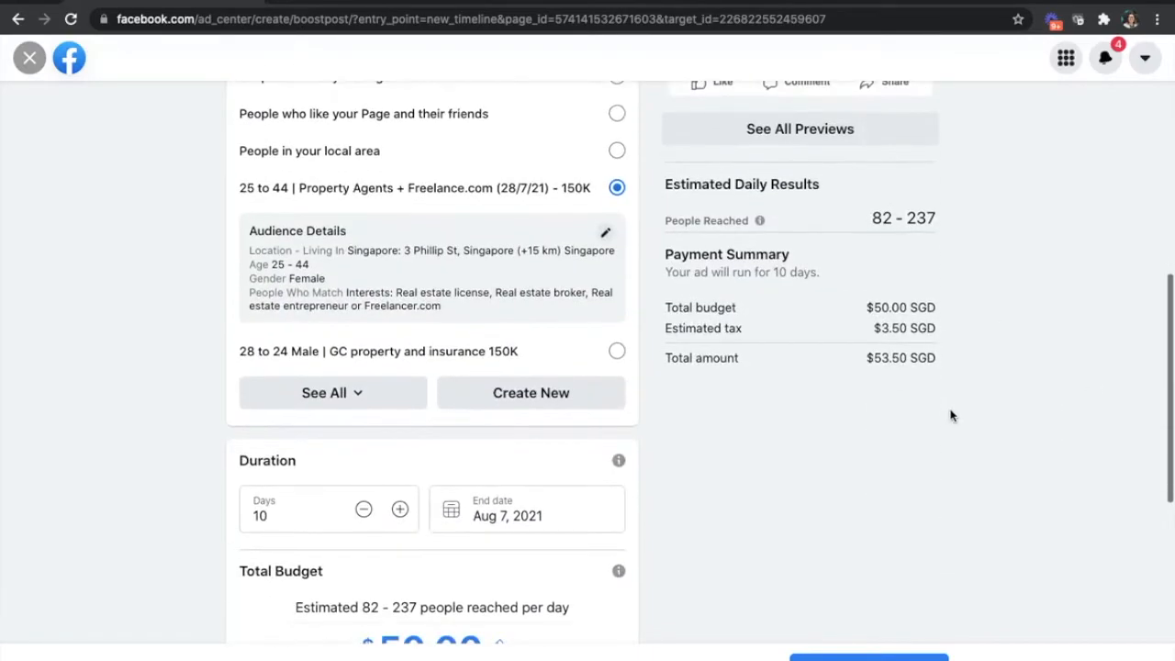
scroll(844, 389, down, 3)
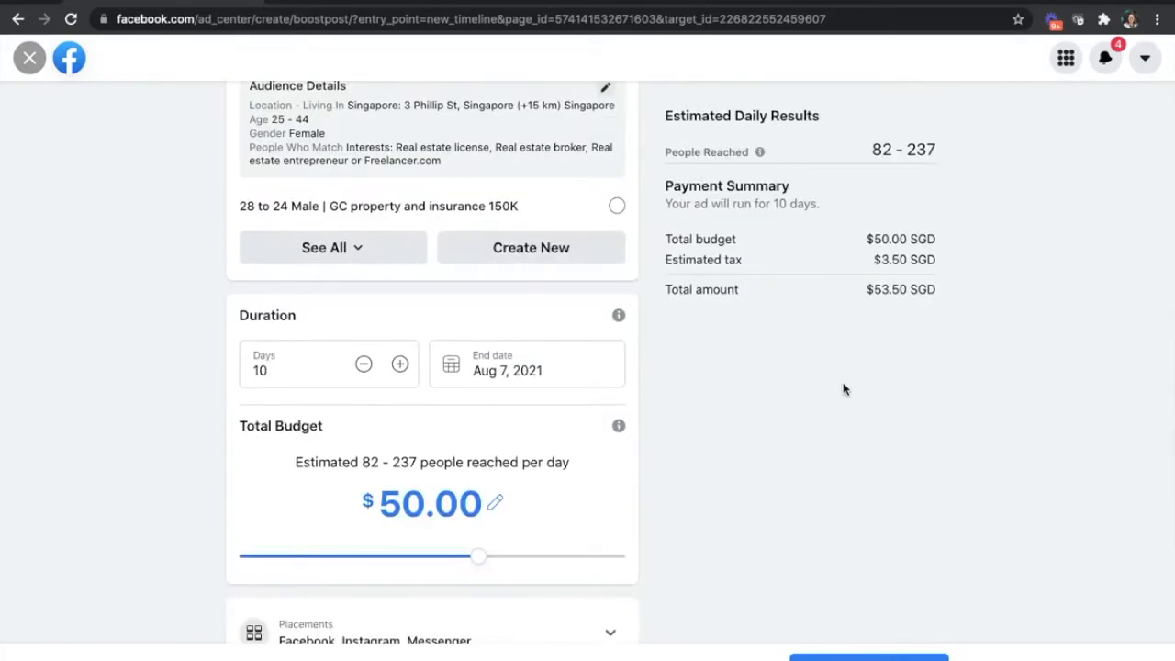
scroll(844, 389, down, 3)
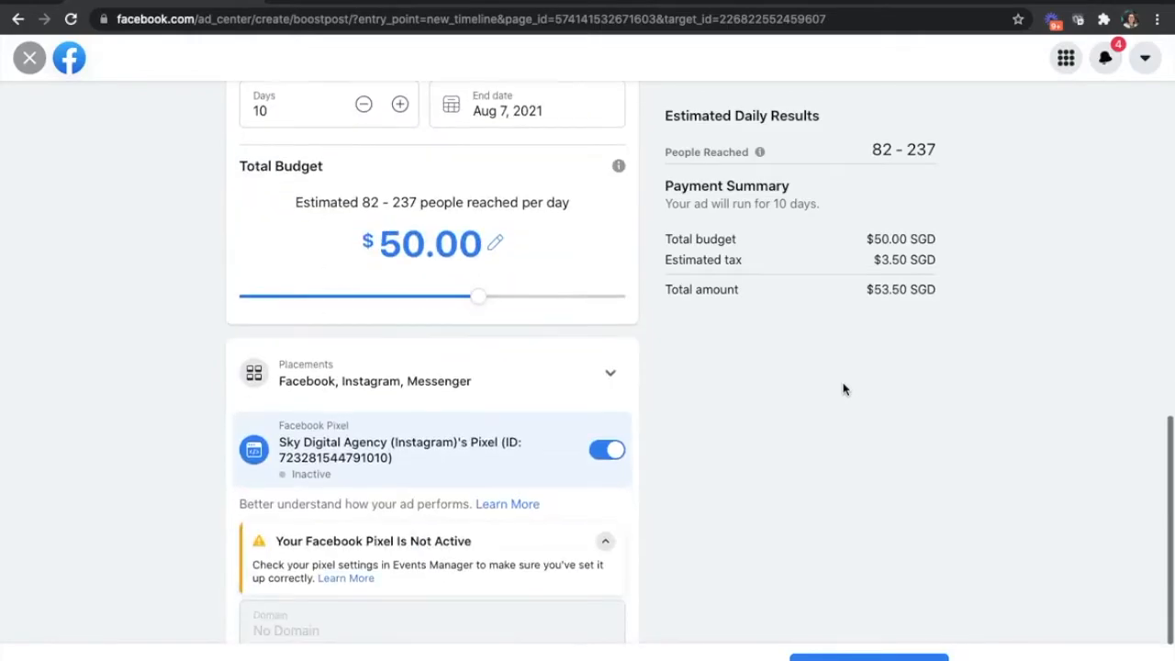
scroll(844, 389, up, 1)
drag(370, 231, 569, 231)
scroll(546, 294, up, 6)
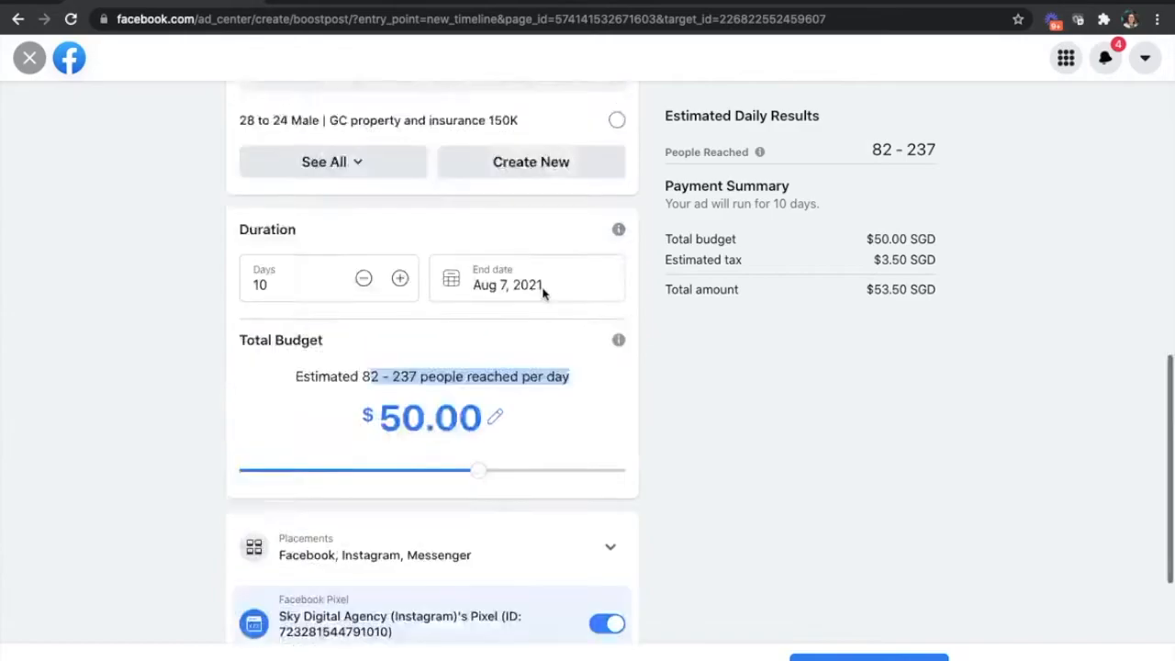
scroll(545, 294, up, 8)
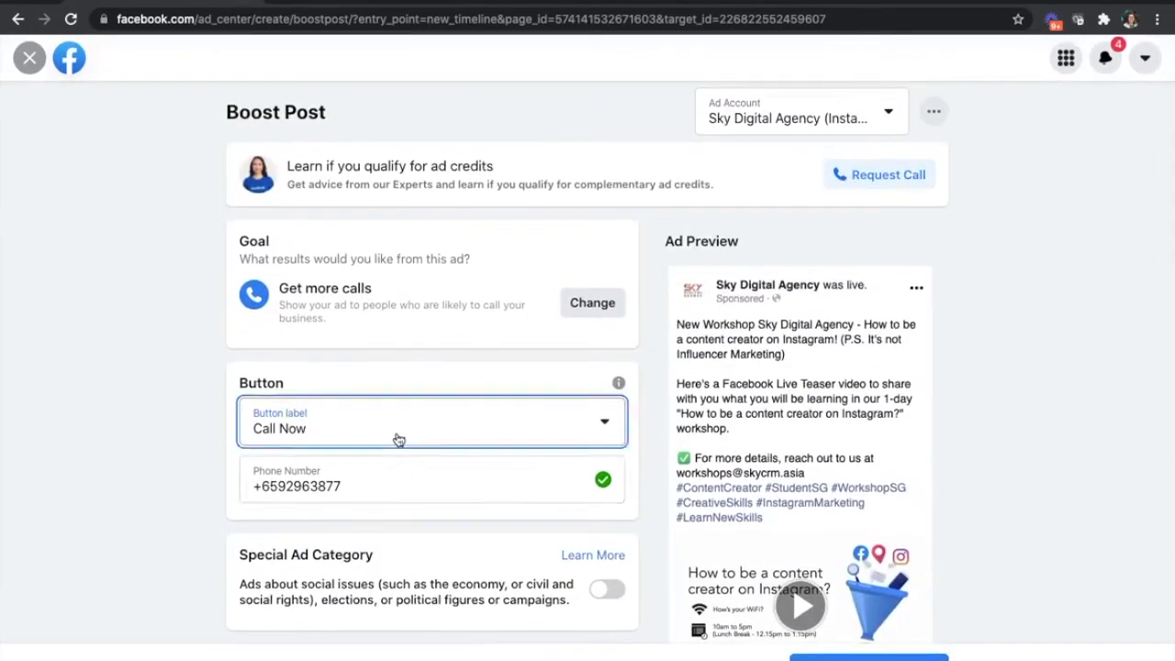
- Change the boost's goal to Get more leads and save it
click(396, 438)
click(592, 302)
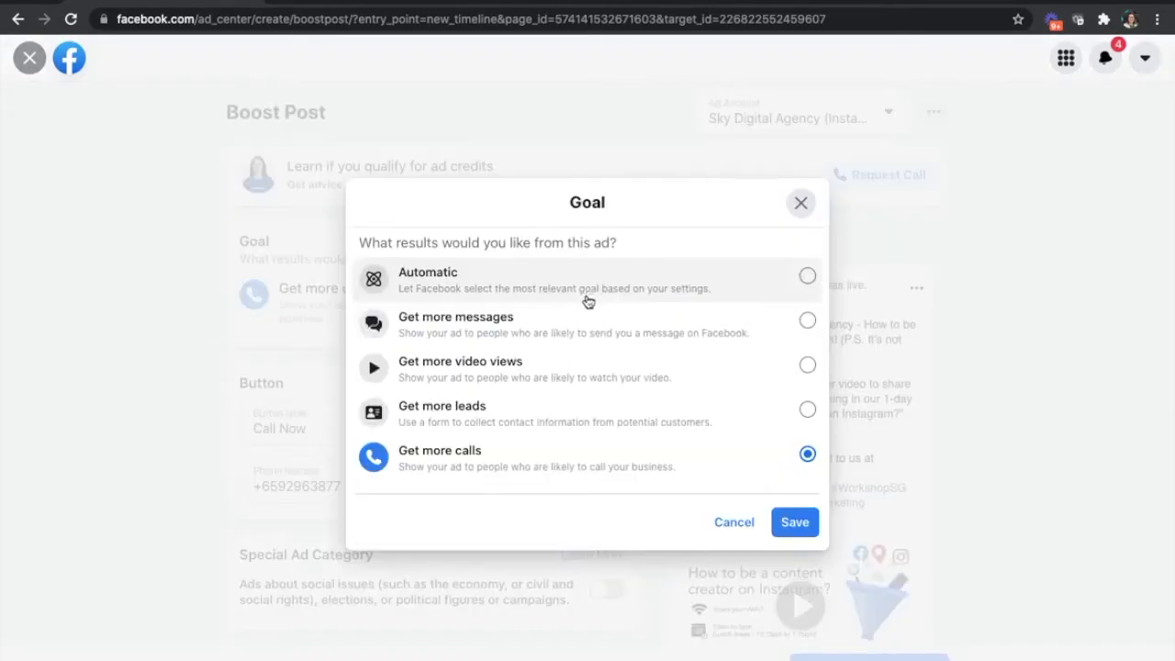
click(508, 413)
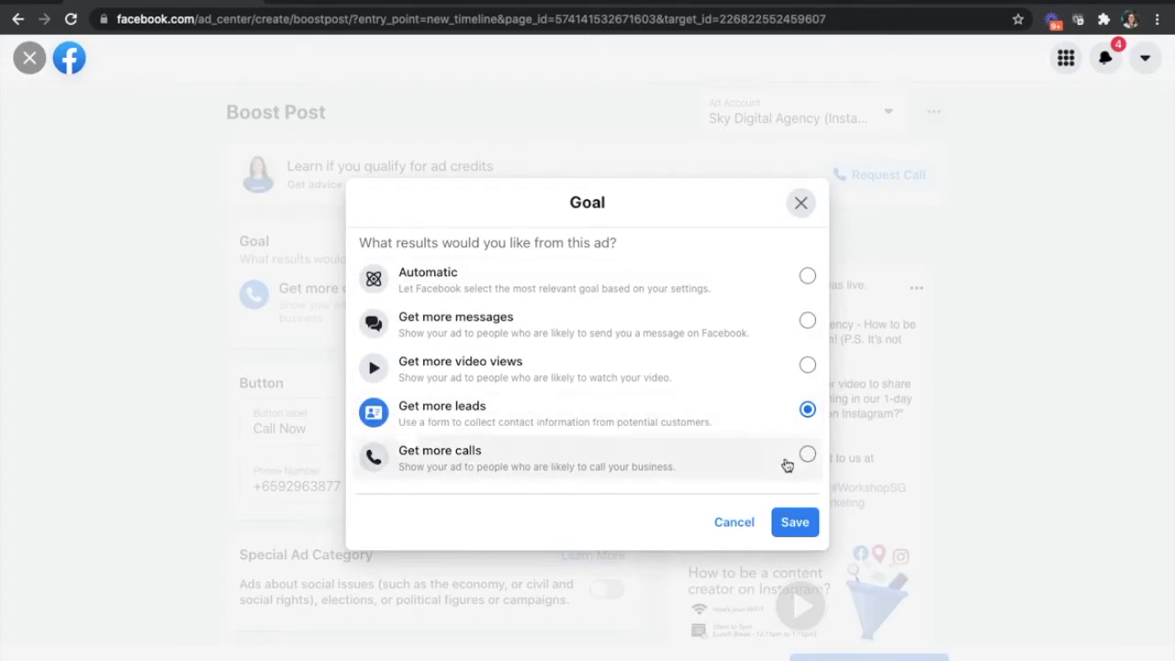
click(796, 522)
- Examine the leads boost's contact form, button, audience and budget settings alongside its estimated daily results
scroll(955, 519, down, 10)
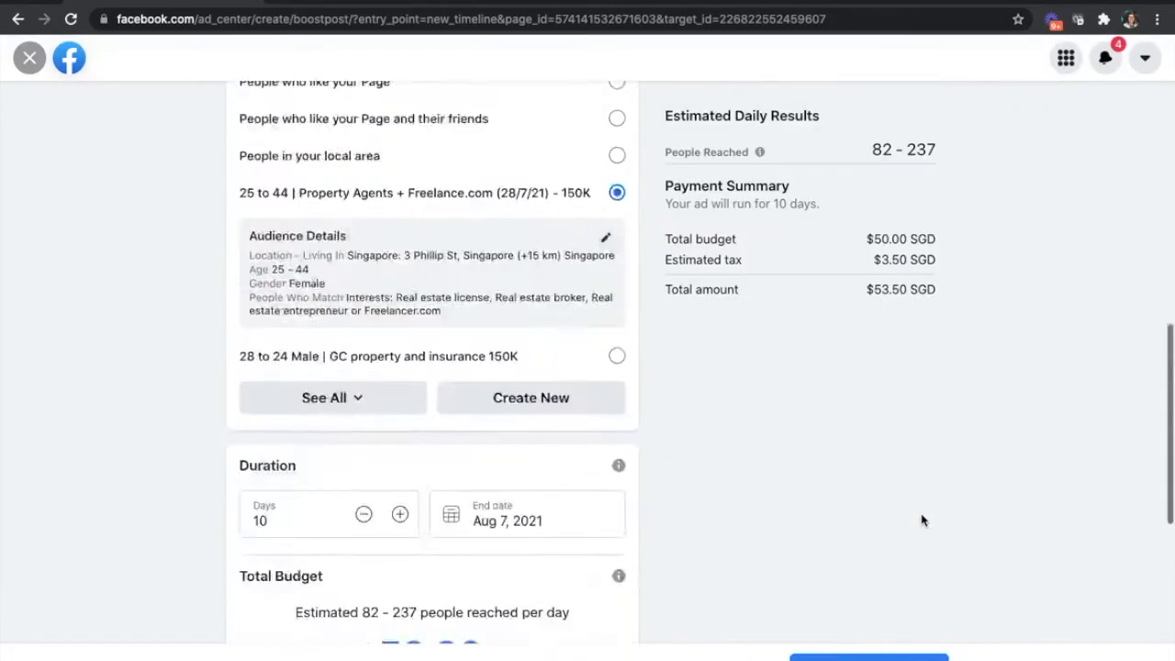
scroll(923, 521, up, 8)
scroll(923, 521, down, 4)
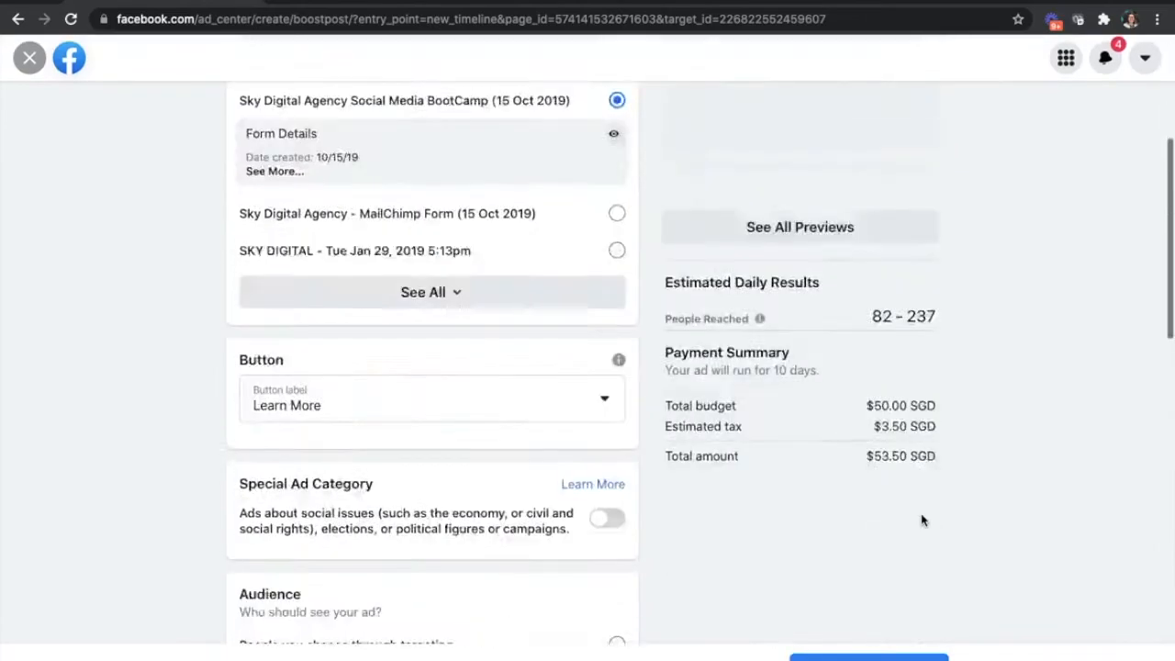
scroll(923, 521, up, 8)
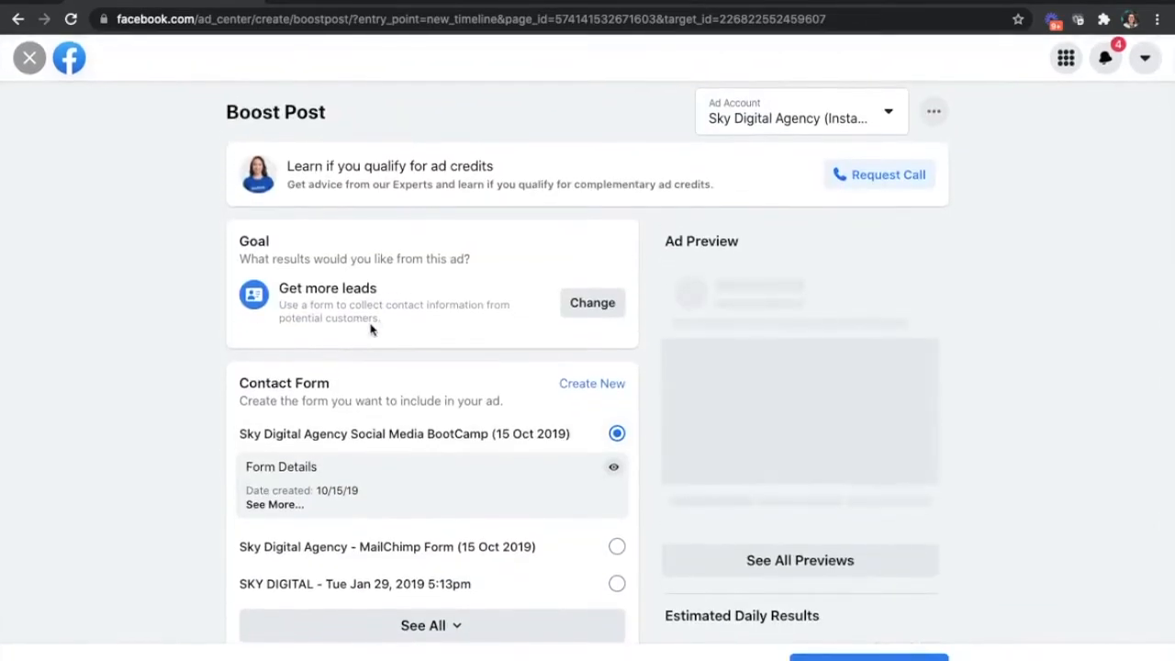
scroll(356, 312, down, 2)
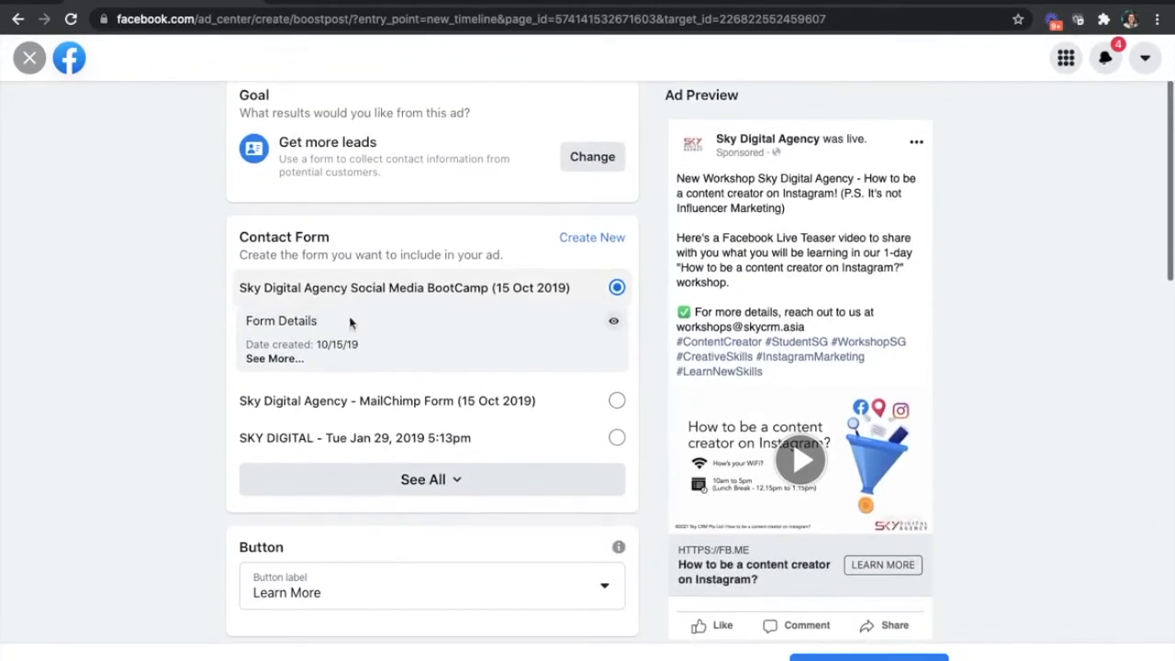
scroll(522, 388, down, 6)
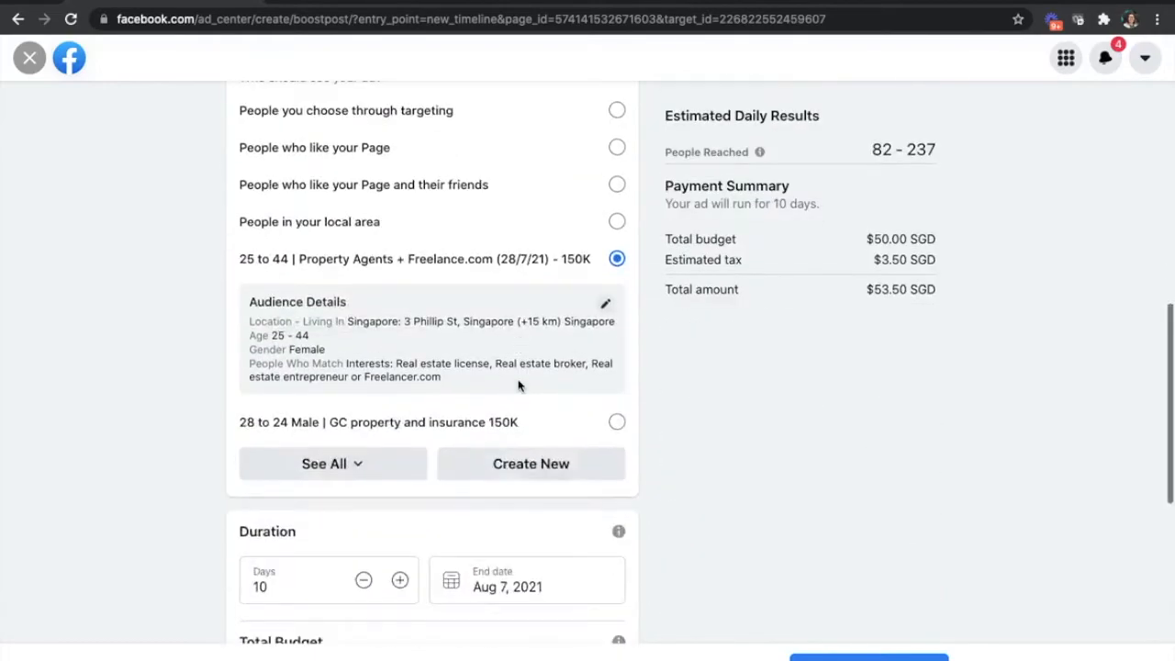
scroll(519, 385, up, 3)
scroll(519, 386, down, 1)
scroll(519, 385, up, 2)
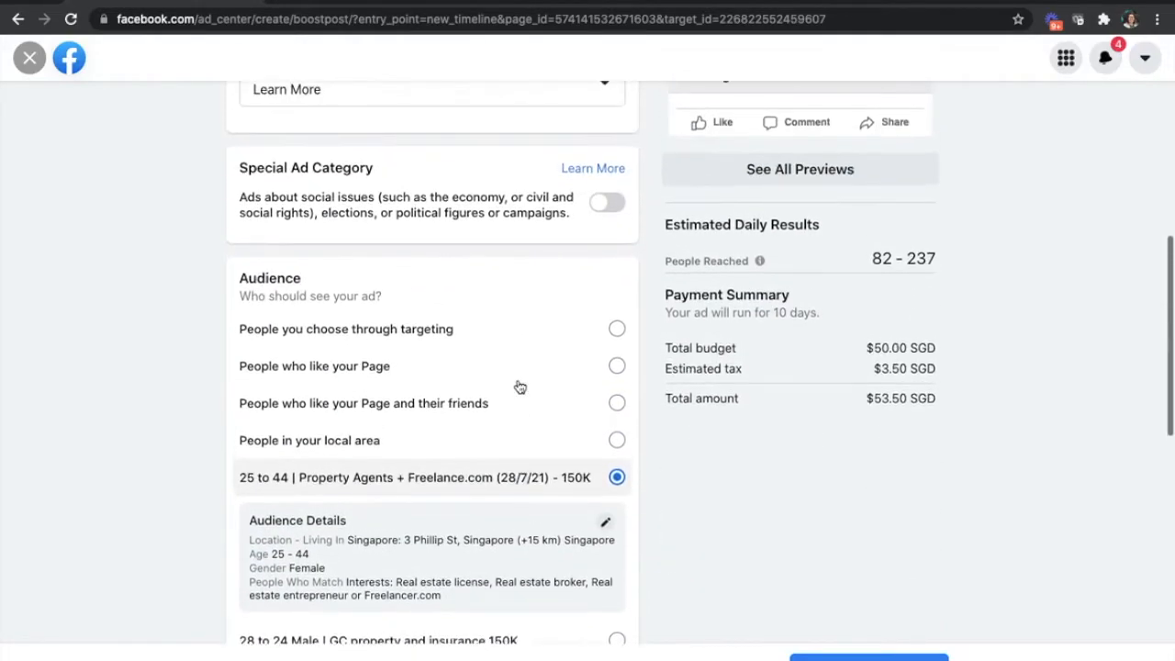
scroll(518, 386, up, 10)
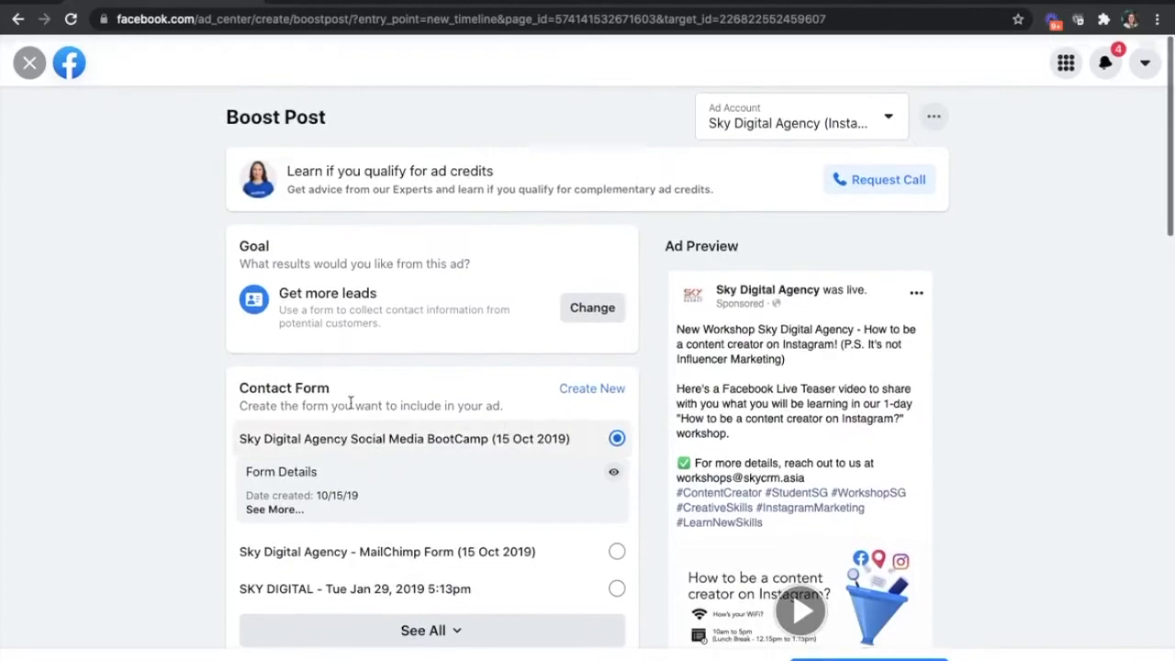
scroll(506, 462, down, 2)
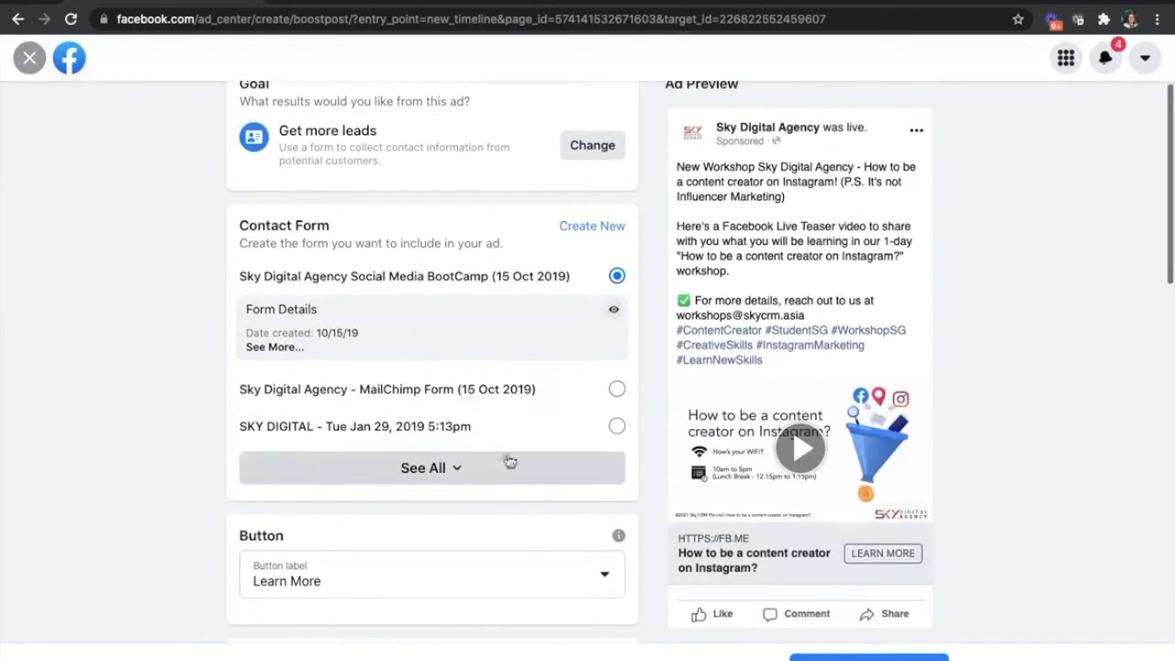
scroll(472, 438, down, 2)
scroll(476, 453, down, 3)
scroll(477, 451, up, 2)
scroll(478, 451, down, 1)
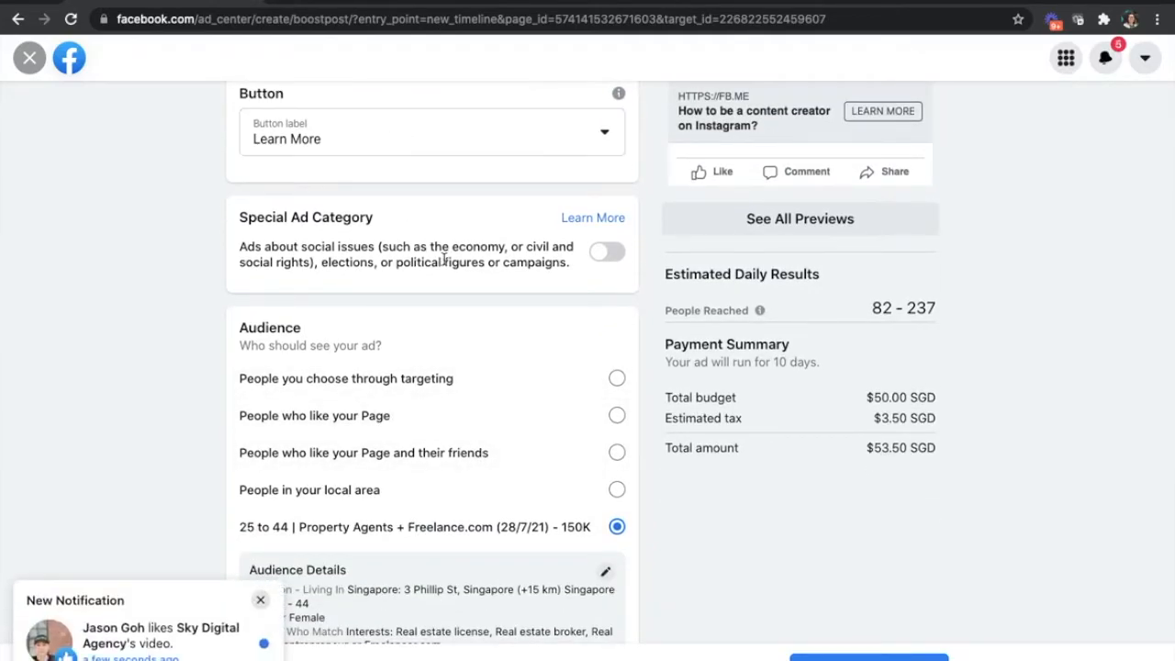
scroll(446, 244, up, 8)
- Change the boost's goal to Get more video views and save it
click(579, 305)
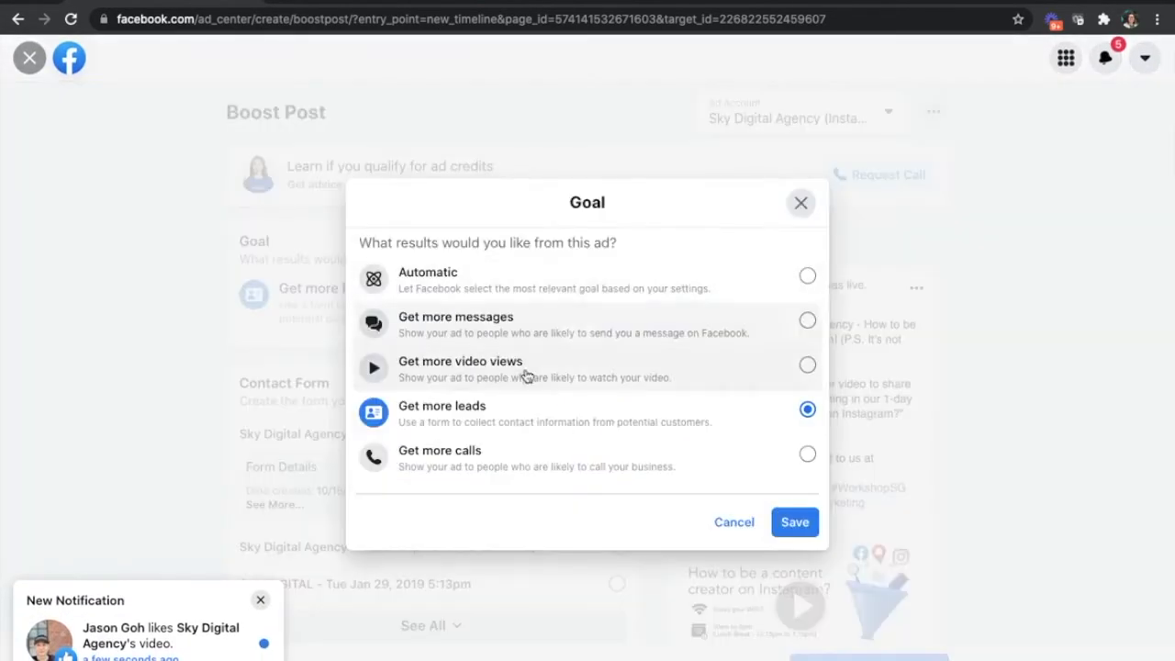
click(509, 381)
click(787, 522)
scroll(1051, 577, down, 10)
scroll(1040, 577, up, 4)
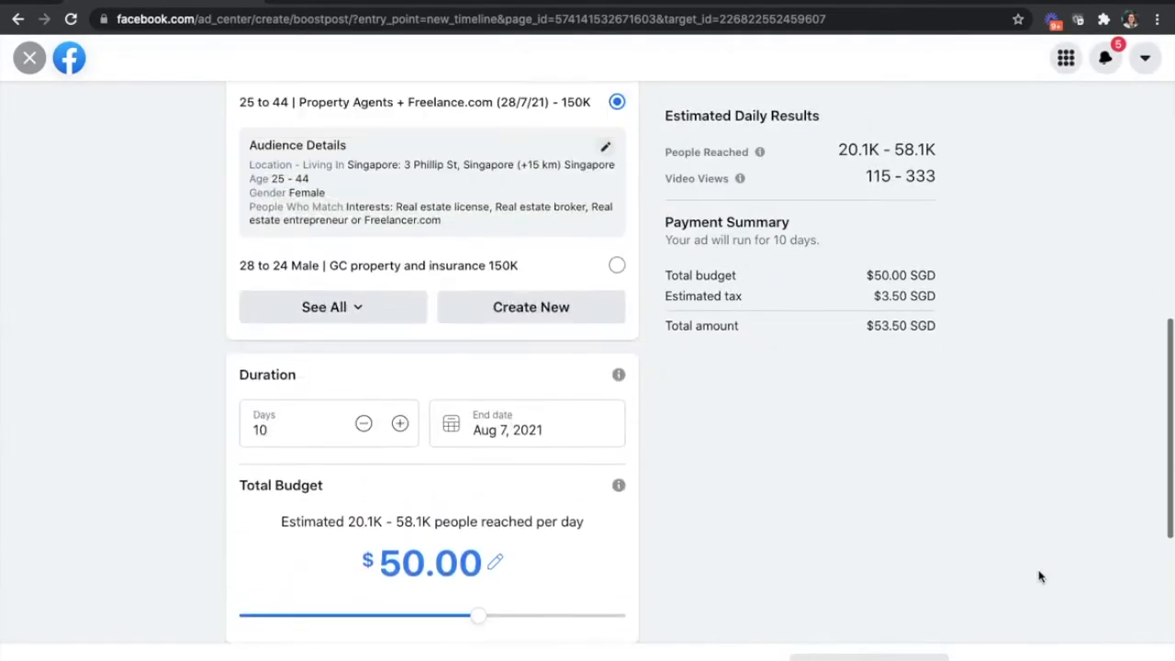
- Copy the estimated people reached into the Google Docs notes as plain text, as "People reached 20.1K - 58.1K" under "Get more views:"
scroll(882, 183, up, 1)
drag(947, 152, 906, 154)
key(super+c)
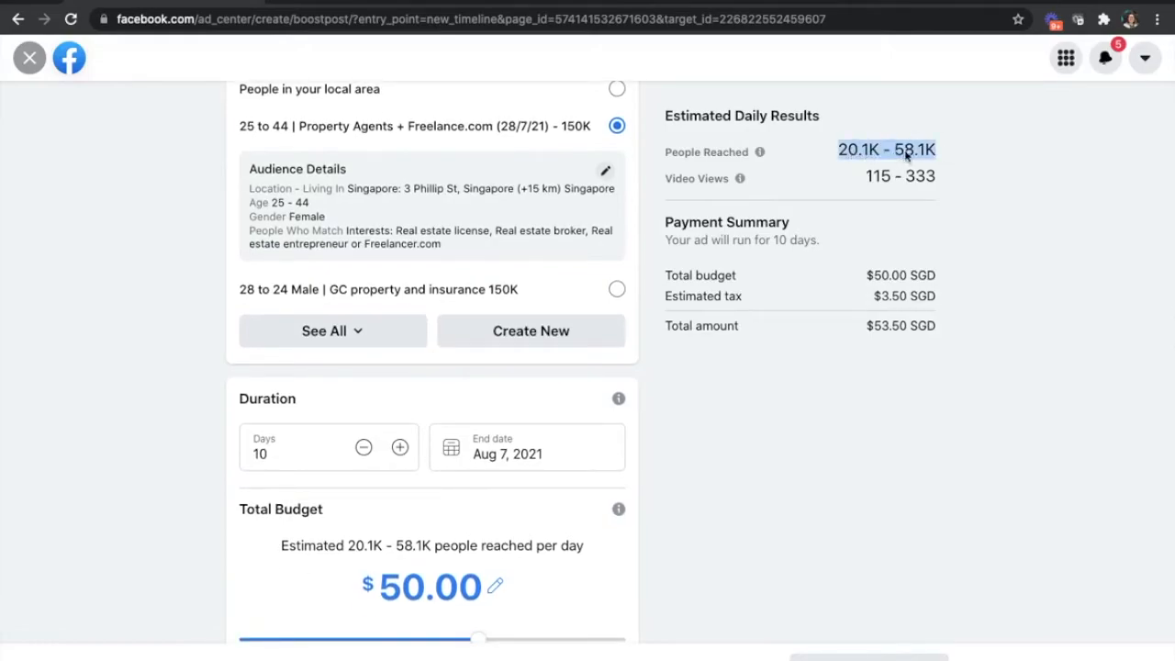
click(748, 2)
click(703, 14)
key(super+v)
key(super+a)
key(super+x)
click(492, 418)
key(super+v)
- Copy the boost's estimated video views, "115 - 333", into the notes as a plain-text video views line below the people reached line
click(180, 2)
scroll(949, 363, up, 1)
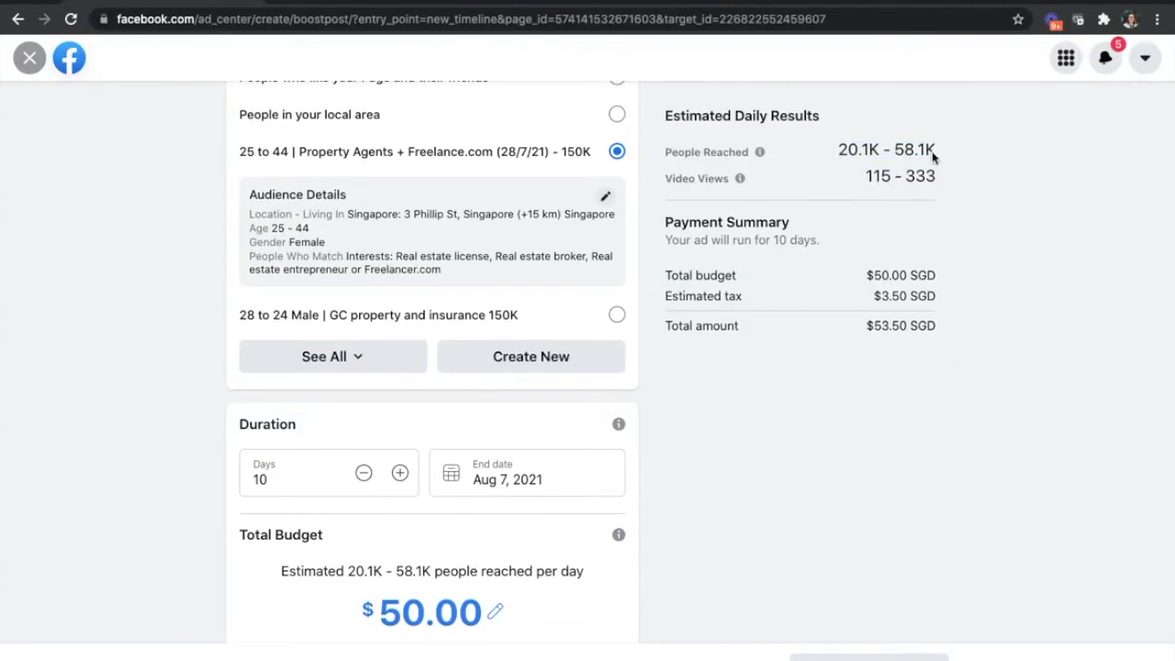
drag(875, 176, 936, 176)
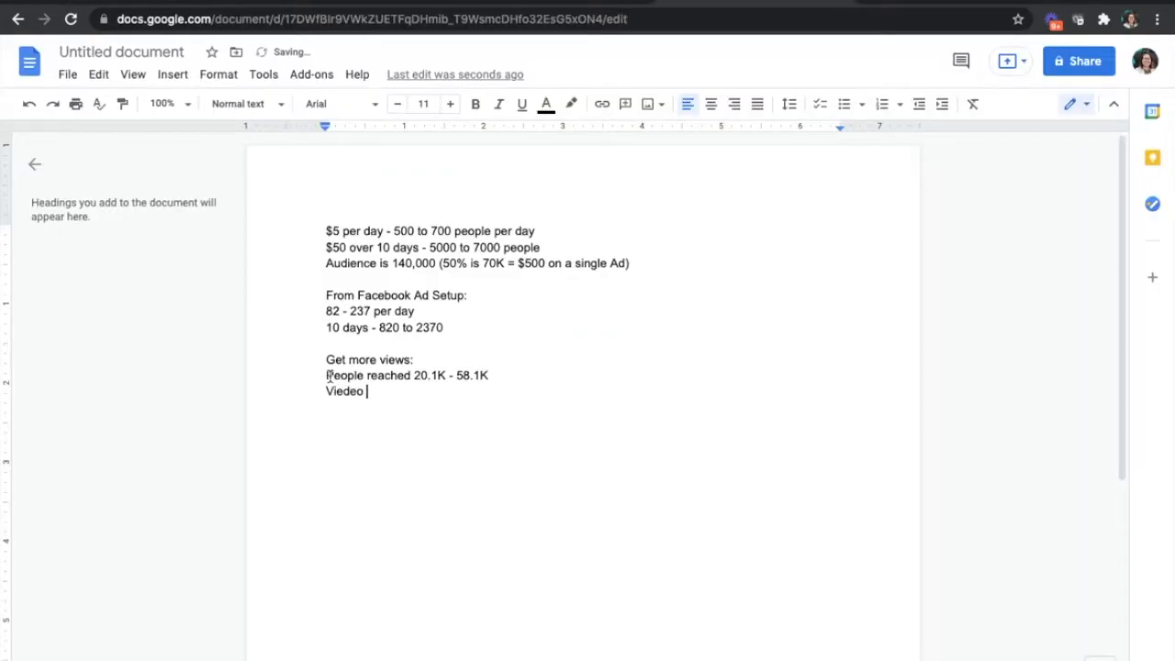
text(views:)
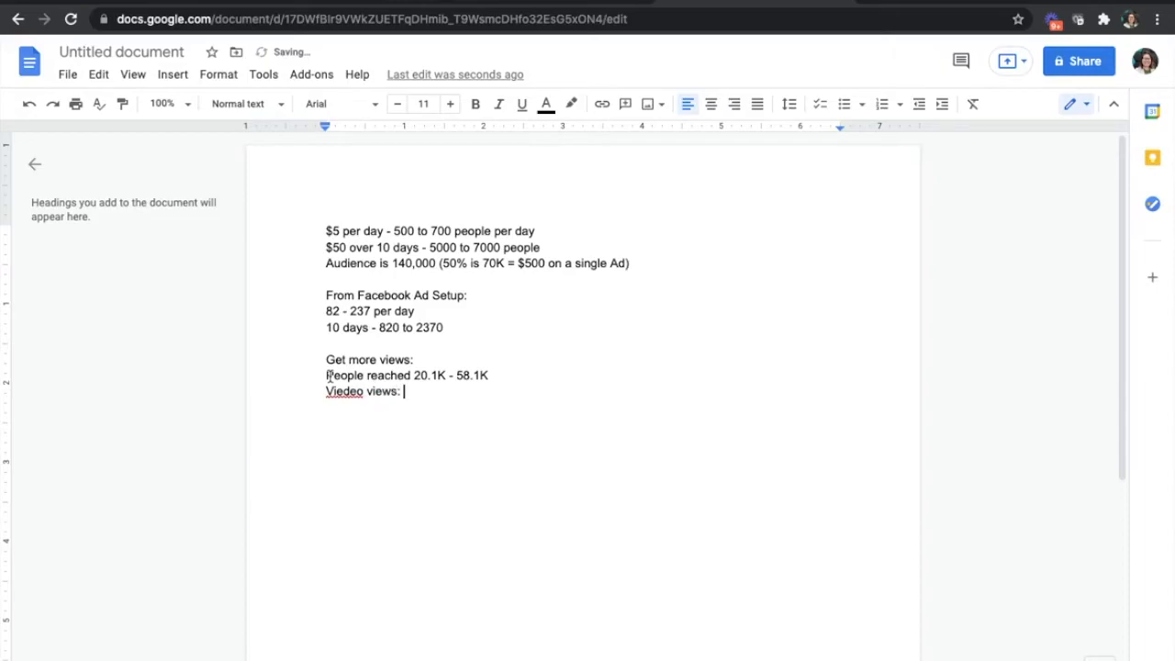
key(ctrl+v)
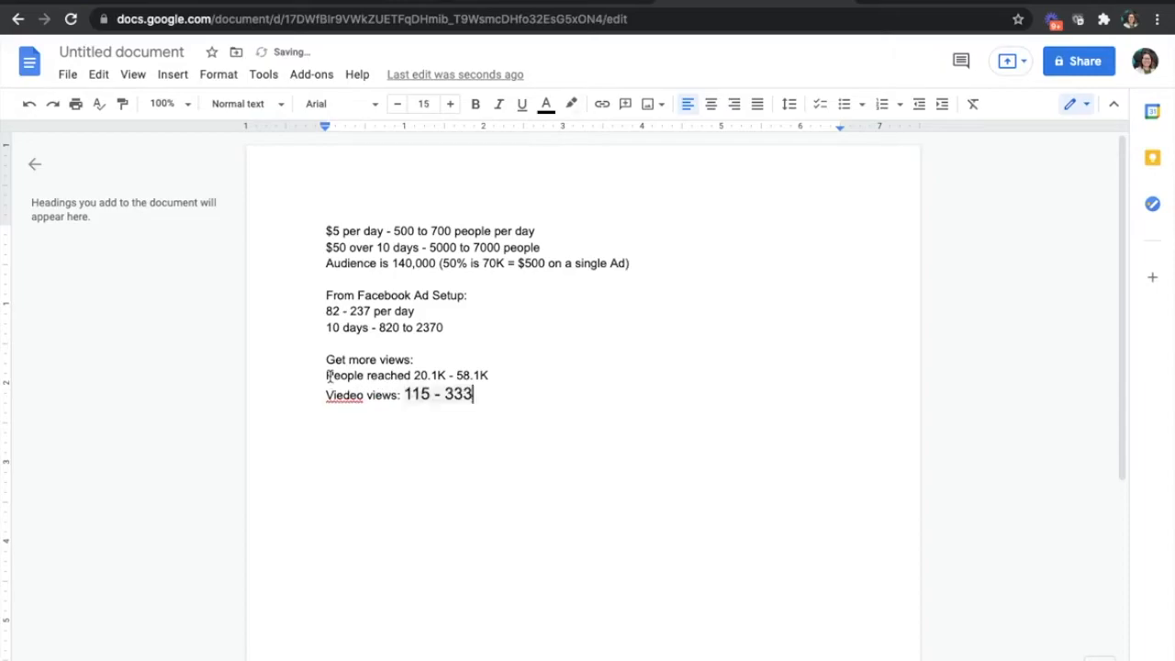
key(ctrl+z)
click(487, 18)
key(ctrl+v)
key(ctrl+a)
key(ctrl+x)
click(452, 405)
key(ctrl+v)
- Correct the misspelled first word of the video views line to "Video"
click(342, 392)
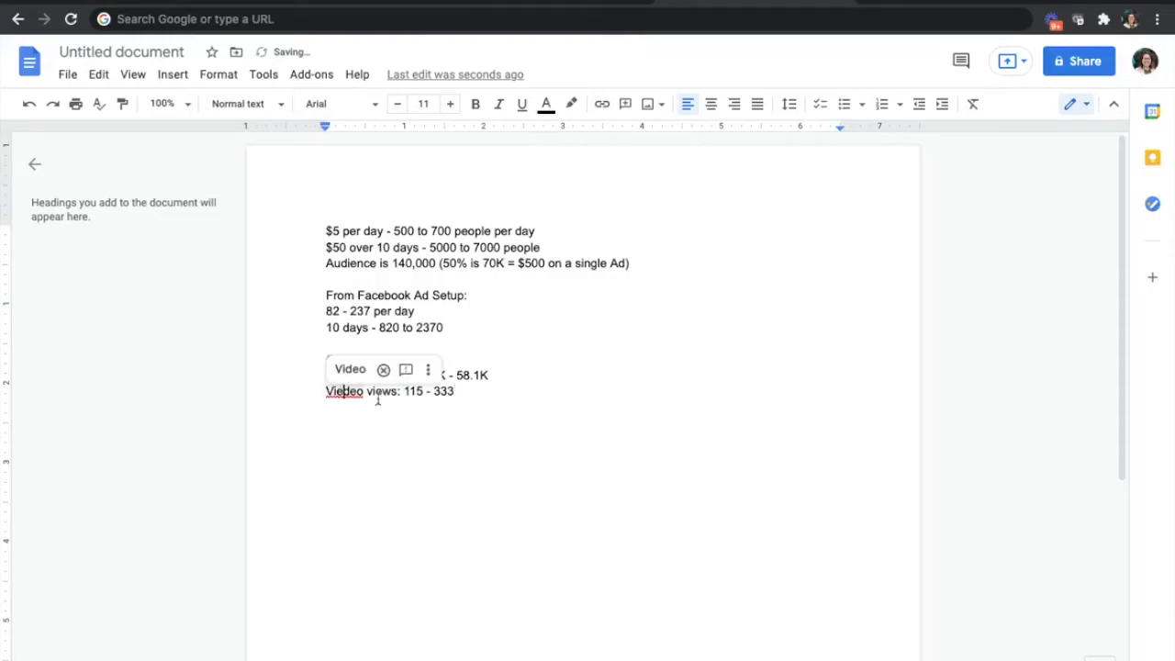
key(BackSpace)
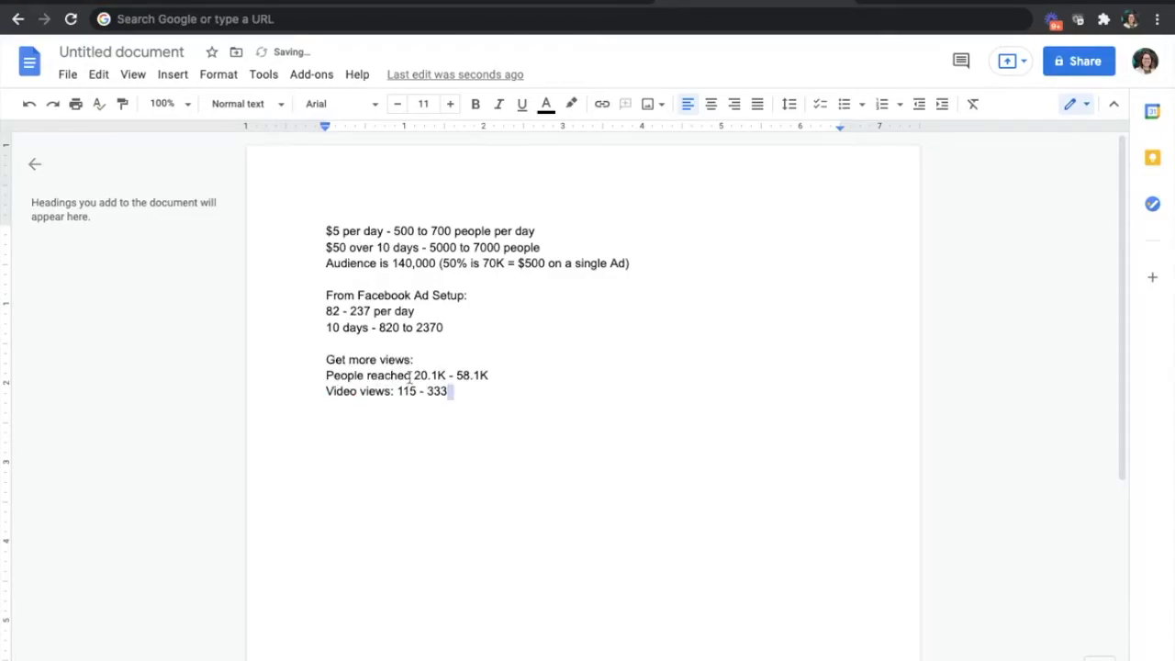
drag(412, 373, 444, 373)
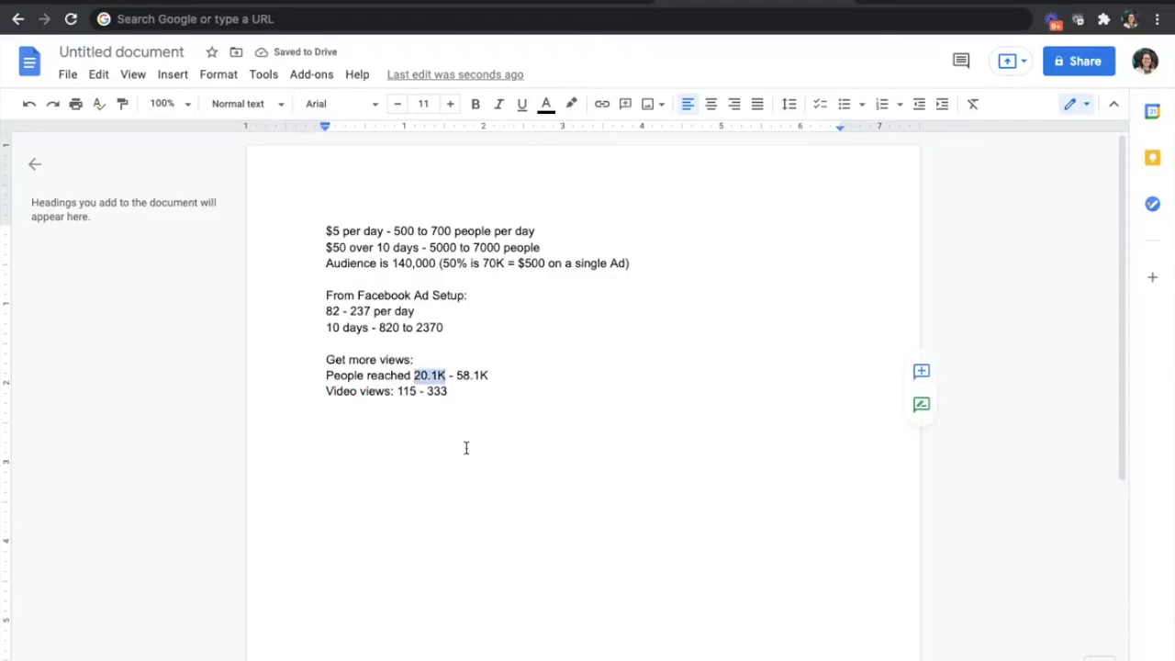
click(454, 397)
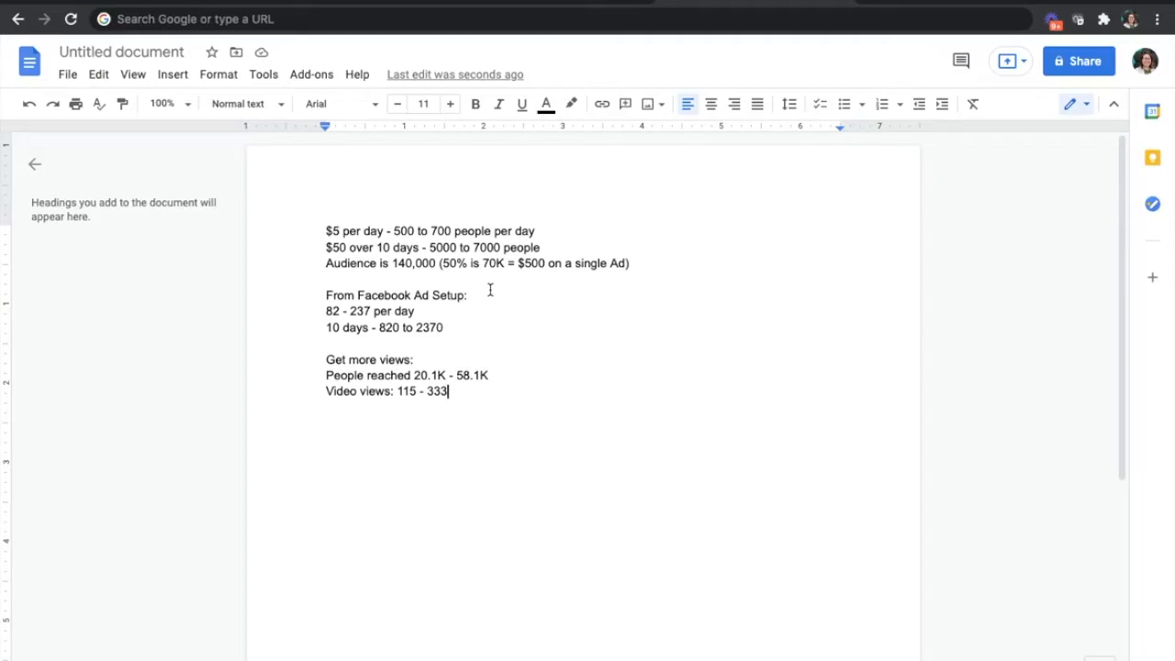
- Revisit the boost's estimated daily results and switch to the "Biggest Facebook Advertising Mistakes" slide and Sky Digital Agency's courses page
click(188, 2)
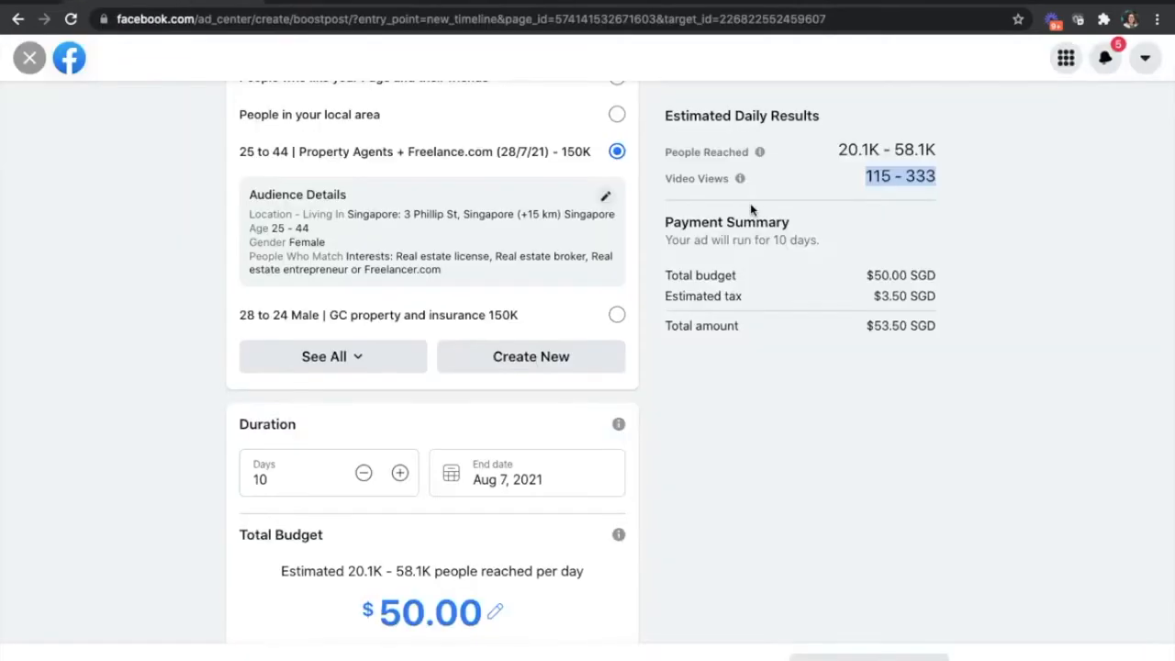
click(462, 1)
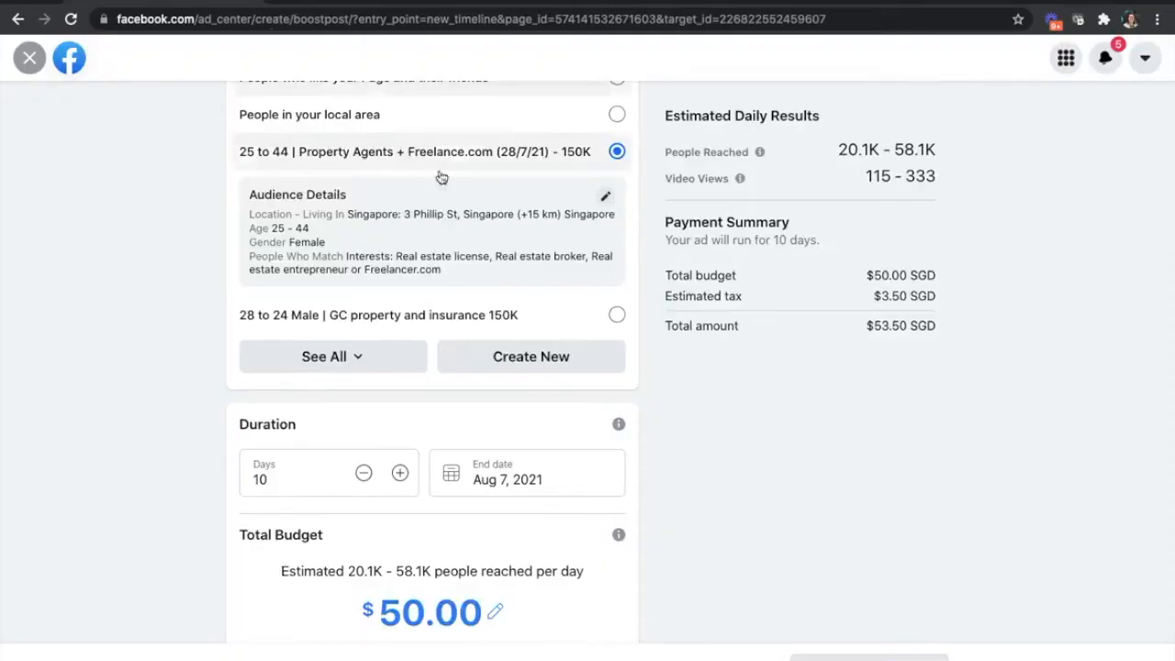
scroll(440, 177, up, 10)
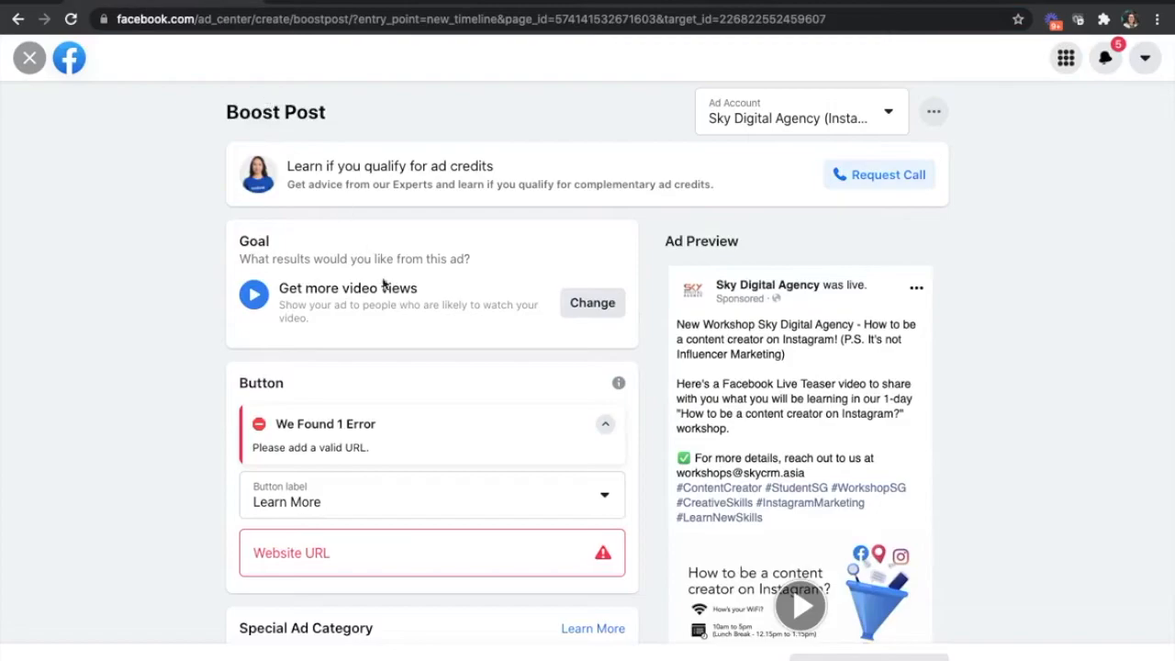
- Paste the Instagram marketing course link as the boost button's website URL and change the goal to Automatic
click(483, 543)
key(ctrl+v)
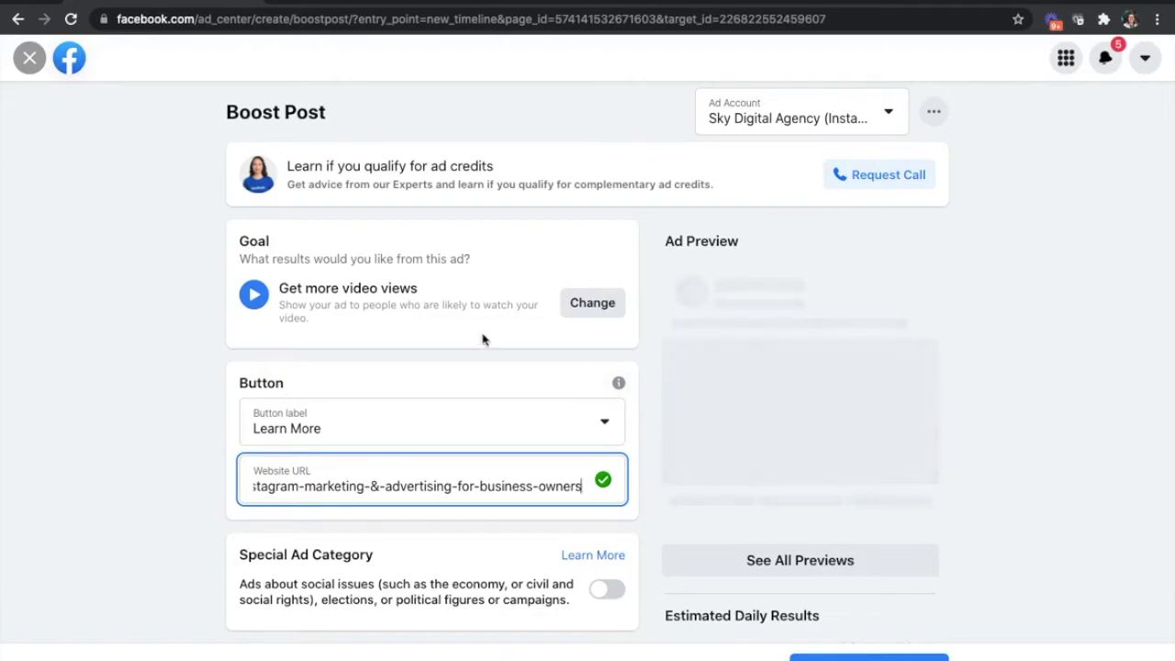
click(579, 306)
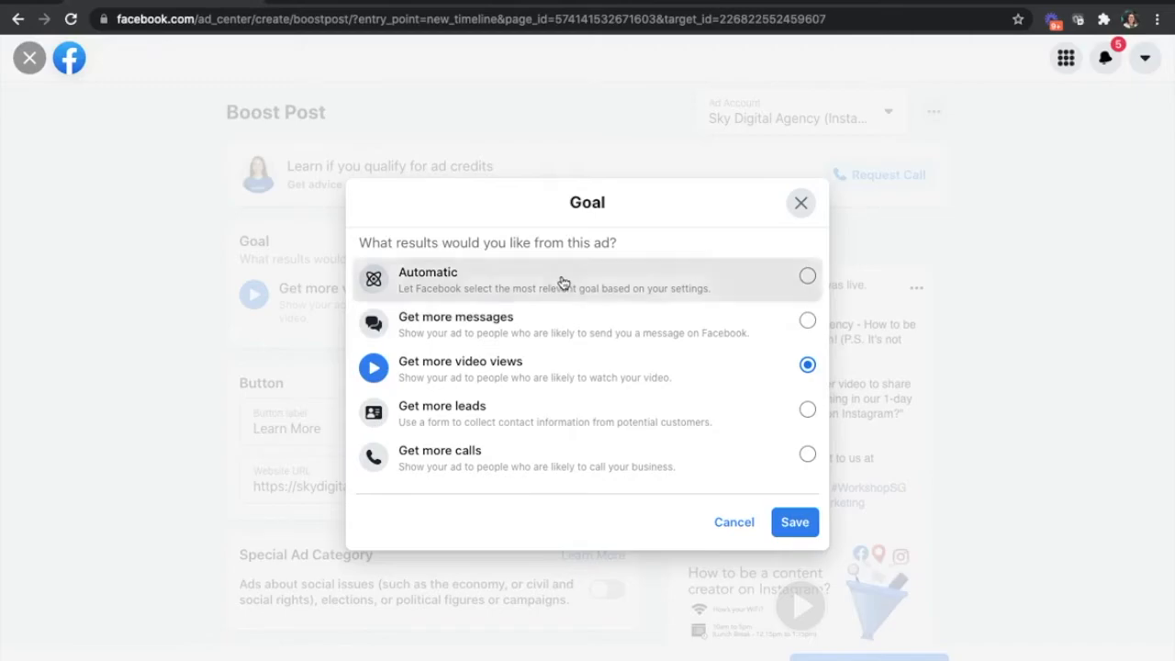
click(562, 283)
click(795, 522)
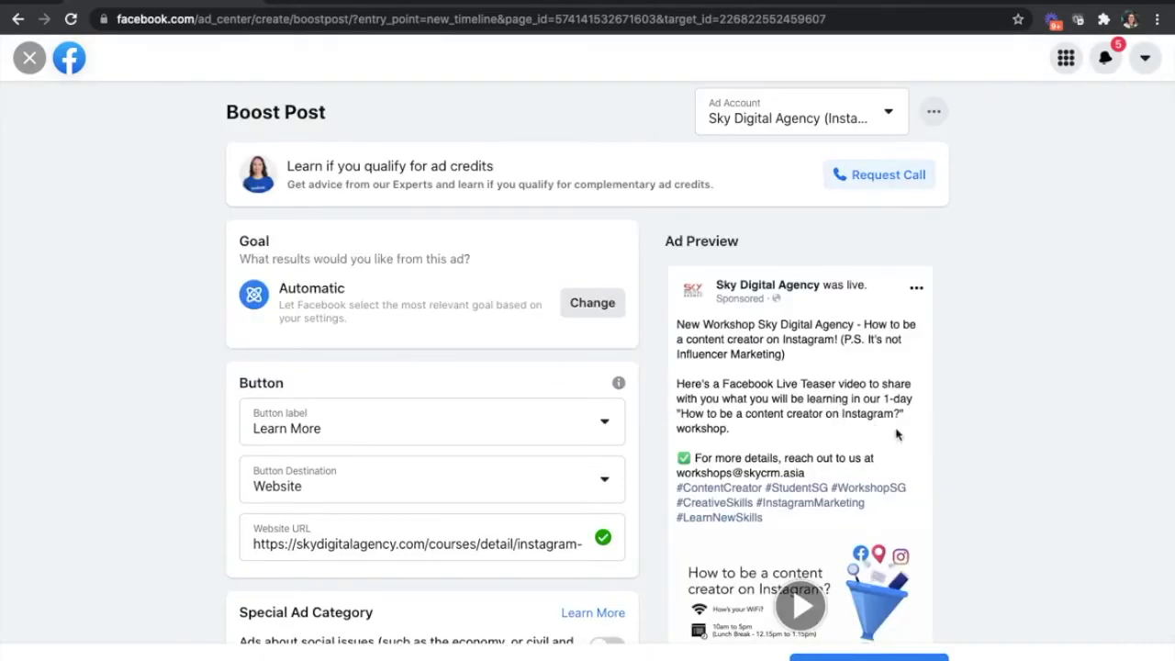
- Review the ad preview, estimated daily results and payment summary for the Automatic goal
scroll(945, 448, down, 2)
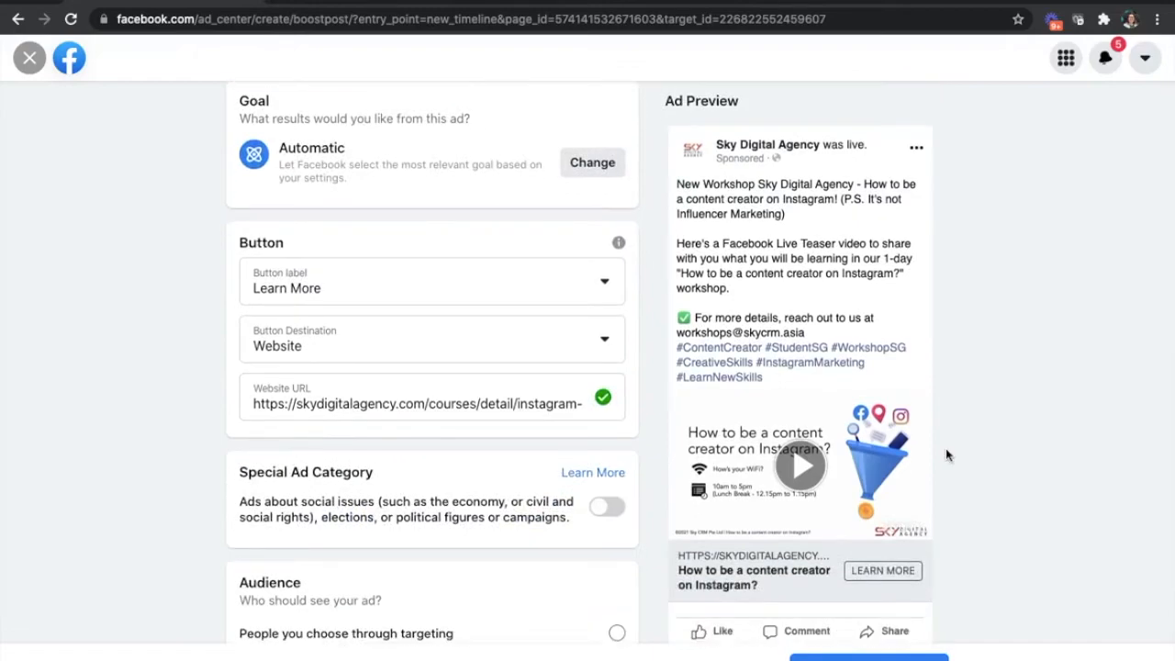
scroll(946, 450, down, 6)
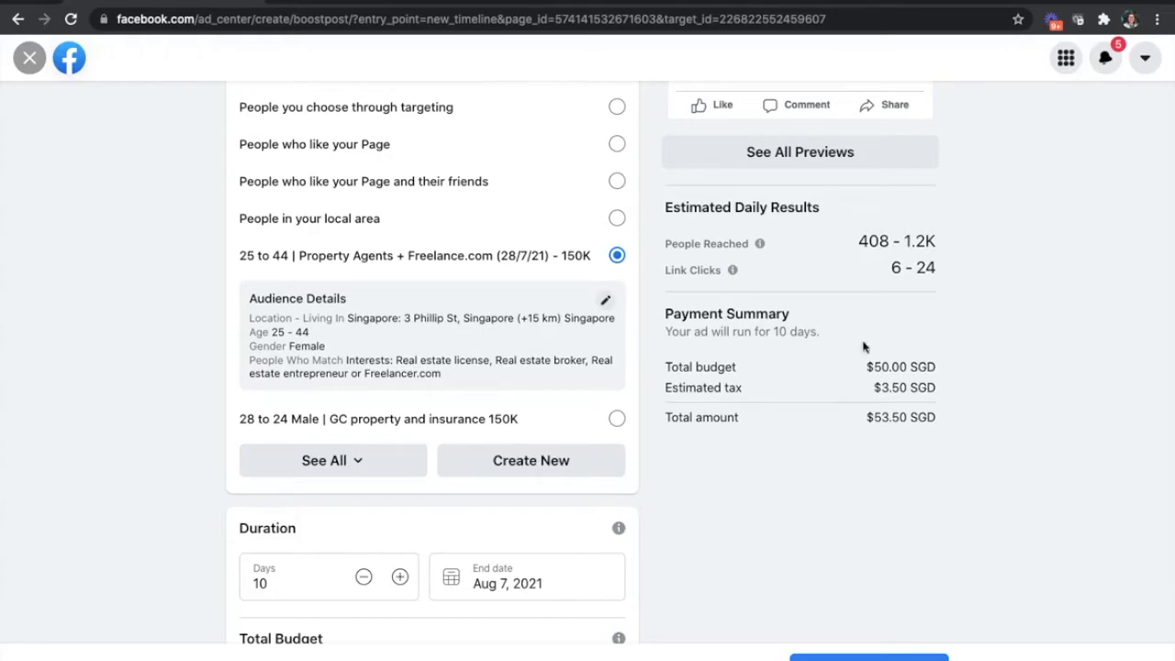
scroll(941, 432, up, 7)
scroll(926, 395, down, 10)
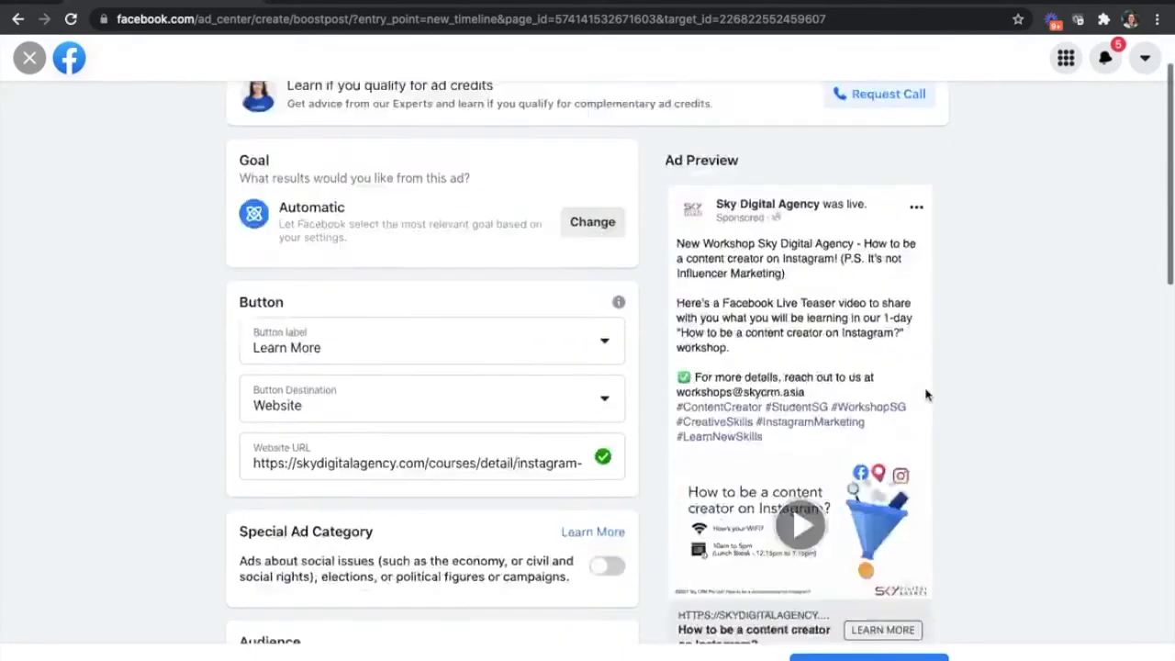
scroll(925, 395, up, 5)
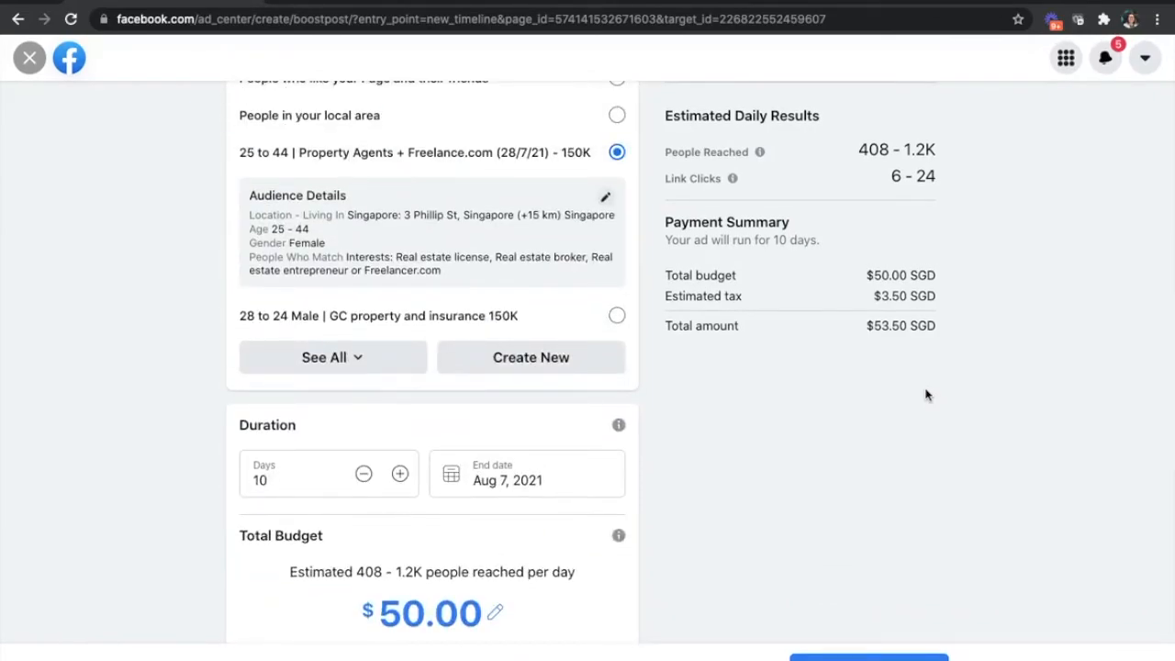
scroll(926, 395, down, 1)
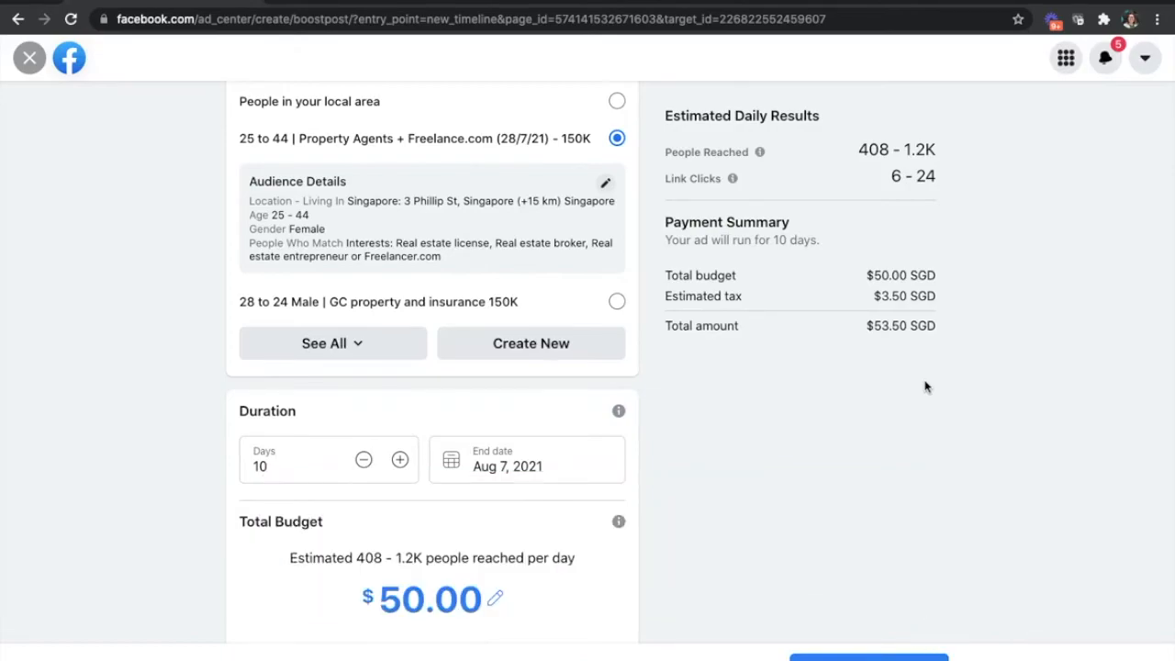
- Lower the total budget to $6.00 to check the minimum daily amount, and set it back to $50.00
scroll(456, 518, down, 2)
drag(477, 494, 310, 495)
scroll(368, 510, up, 1)
double_click(391, 423)
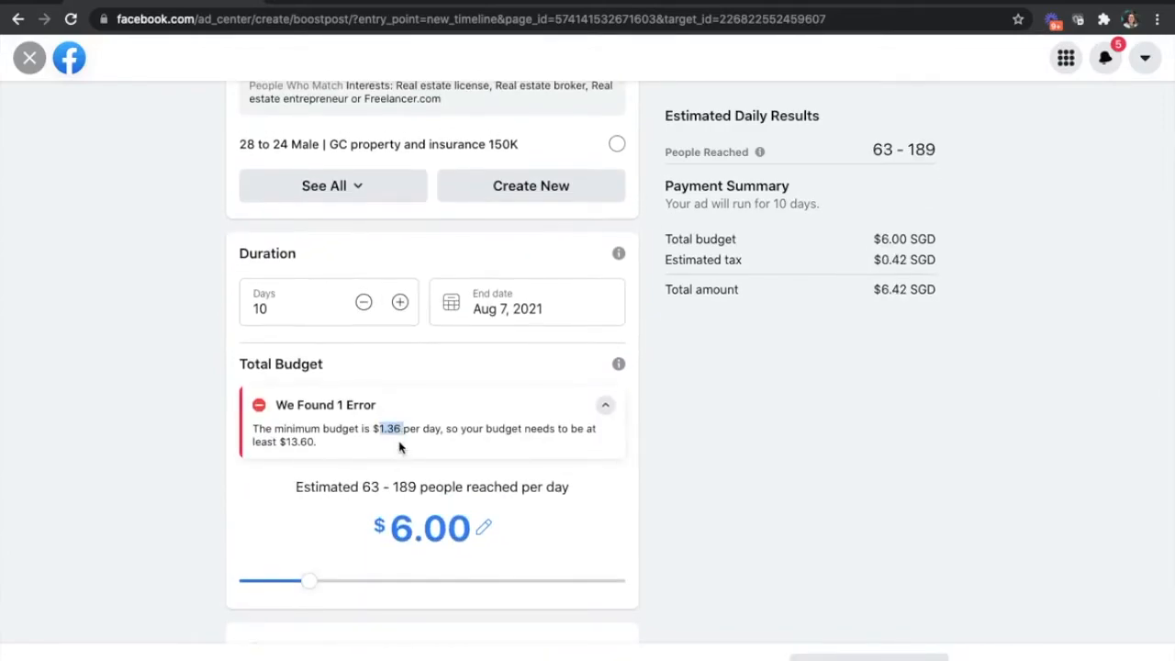
scroll(400, 445, up, 1)
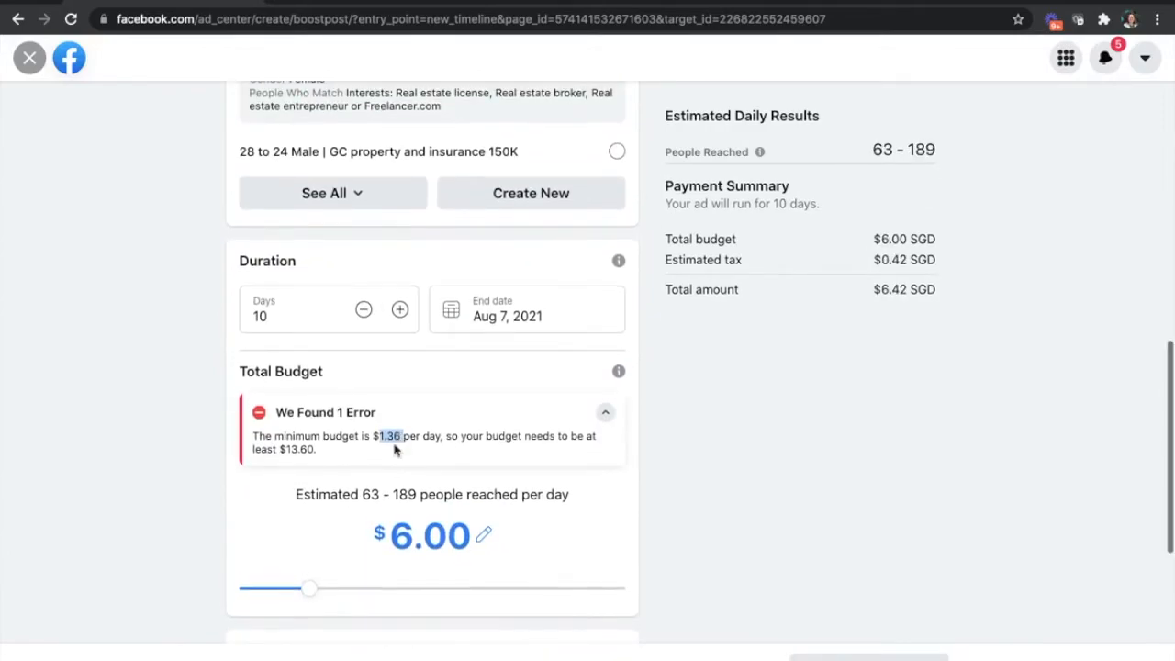
drag(311, 590, 478, 512)
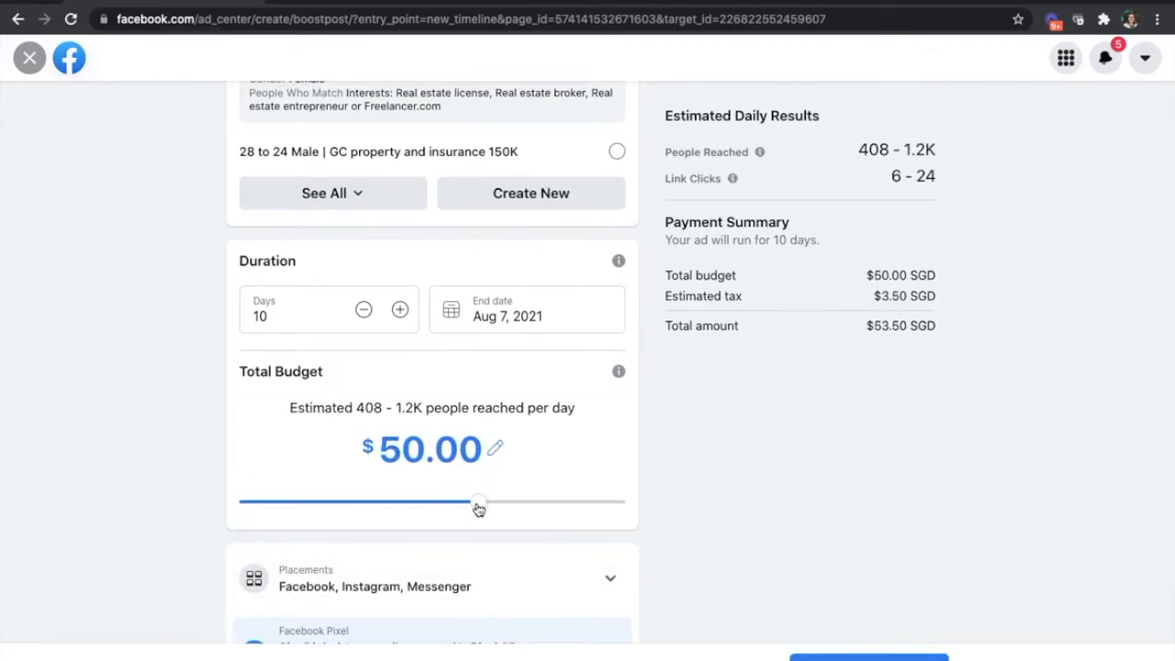
- Look through the available button labels for the boost and keep Learn More
scroll(891, 514, up, 10)
scroll(525, 454, down, 3)
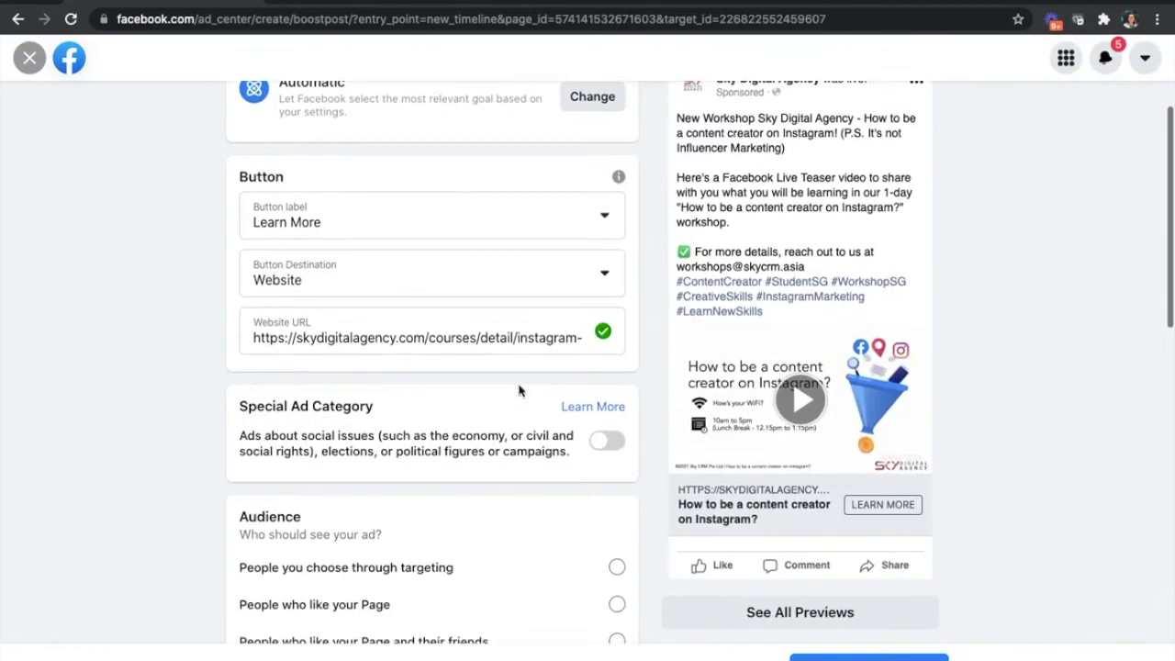
click(424, 215)
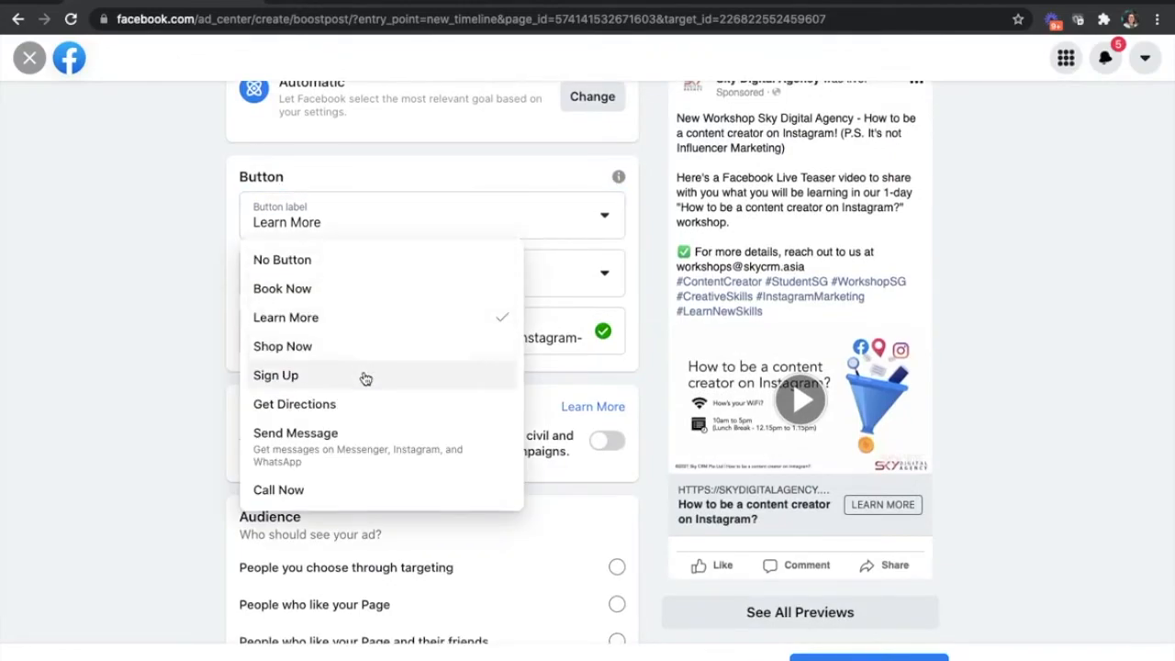
click(105, 288)
- Change the boost goal to Get more calls
scroll(297, 315, up, 2)
click(592, 248)
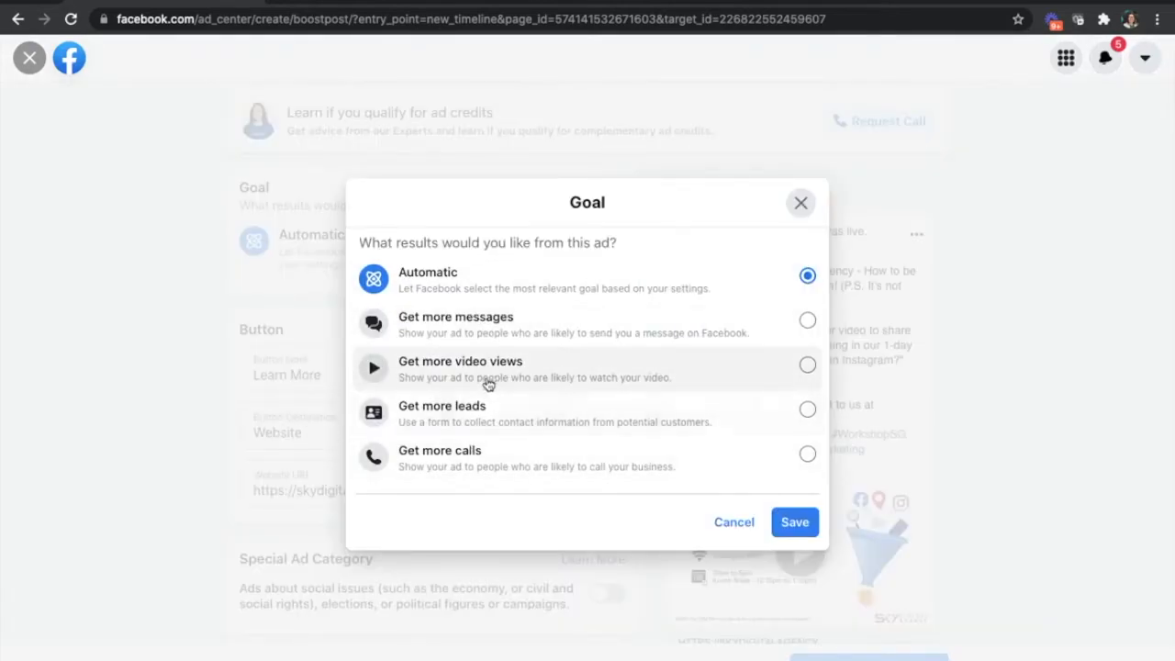
click(466, 467)
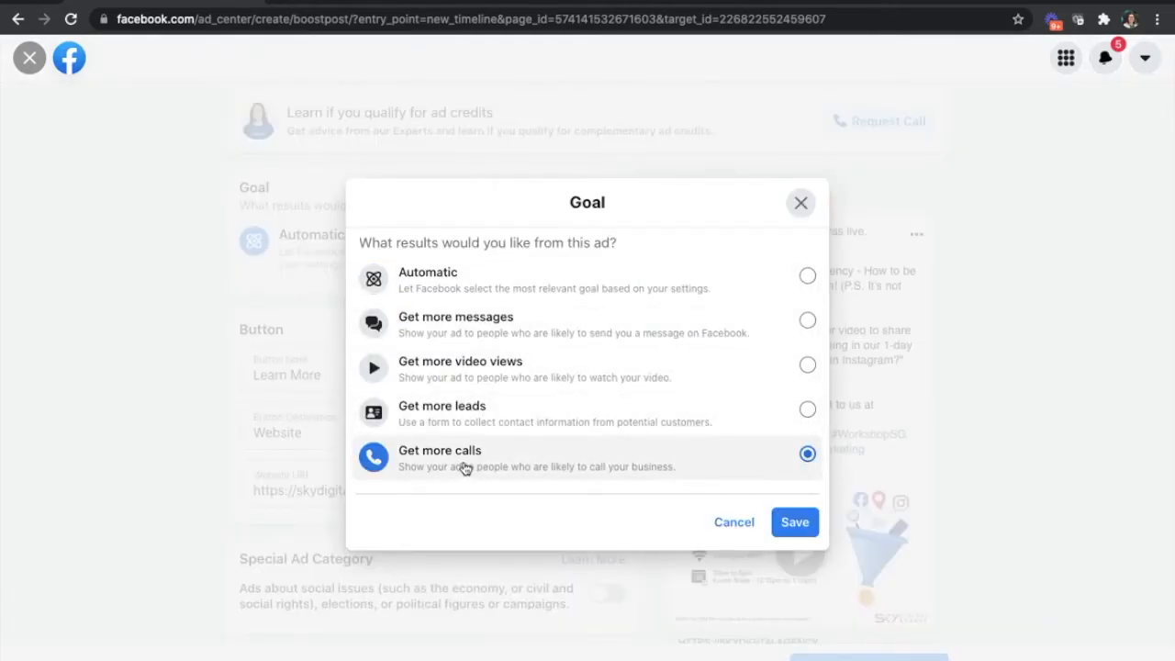
click(795, 522)
- Examine the estimated people reached, payment summary, audience and budget for the Get more calls goal
drag(870, 262, 923, 243)
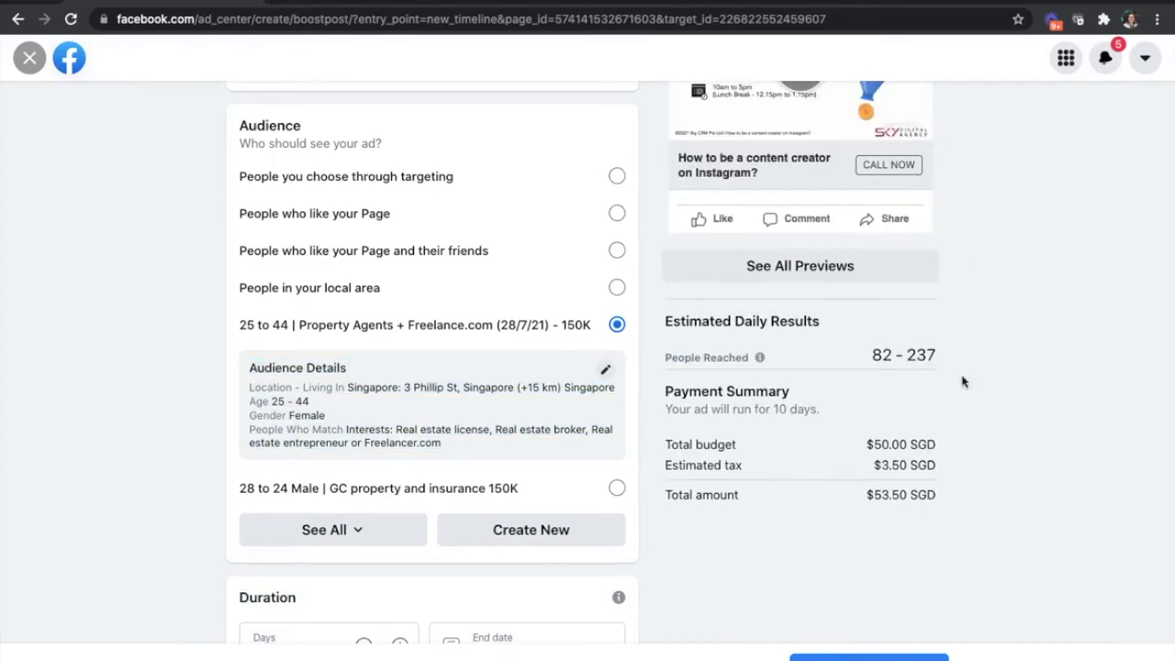
drag(875, 465, 937, 464)
scroll(937, 465, down, 1)
click(946, 469)
scroll(945, 469, up, 1)
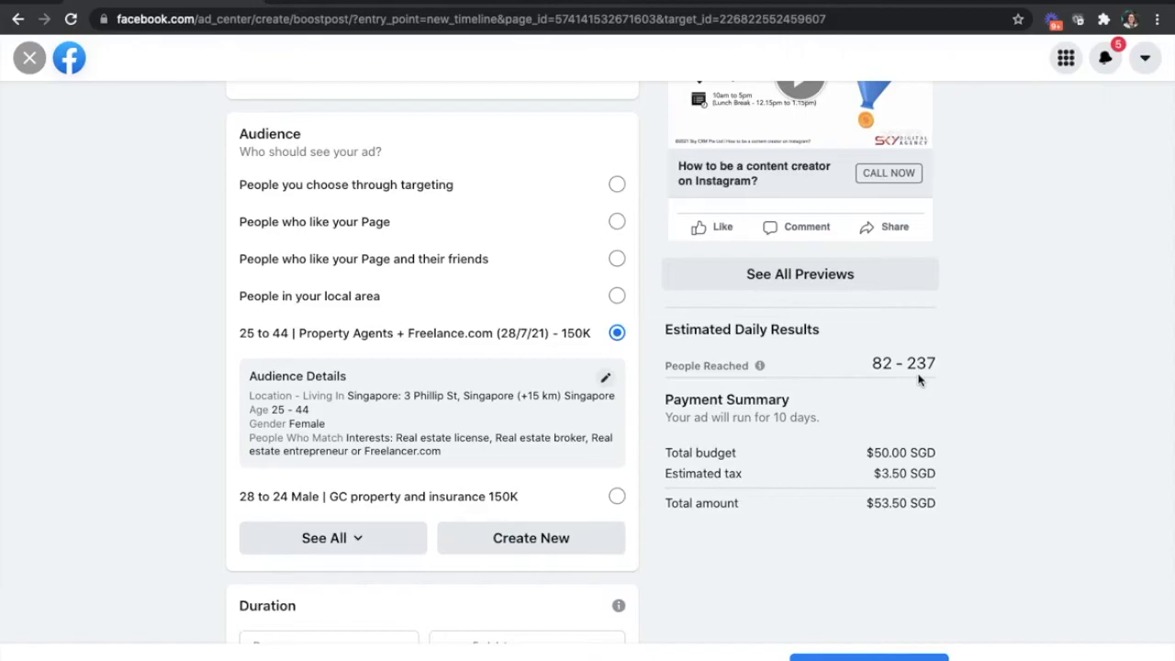
scroll(867, 389, down, 2)
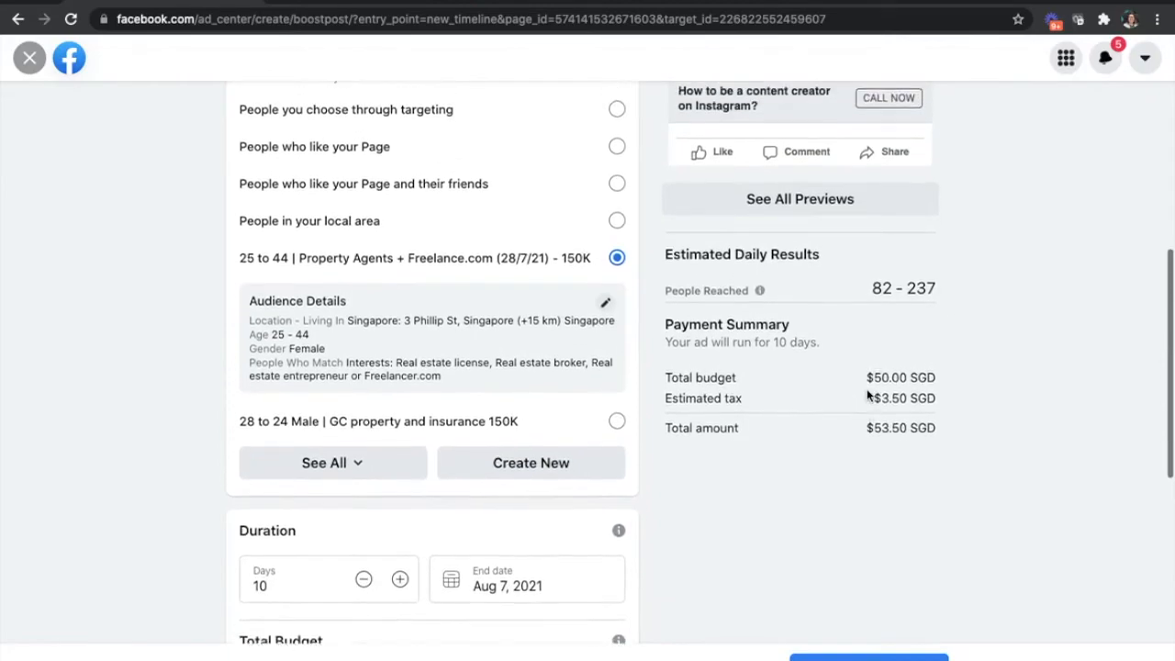
scroll(867, 389, up, 1)
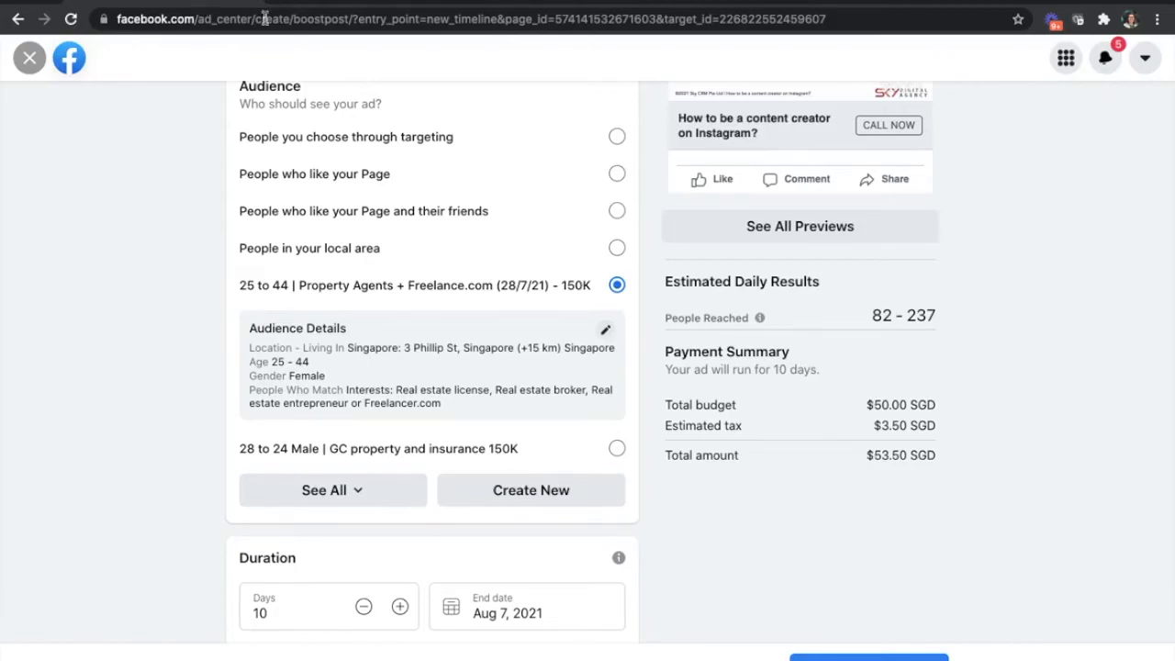
scroll(976, 459, down, 3)
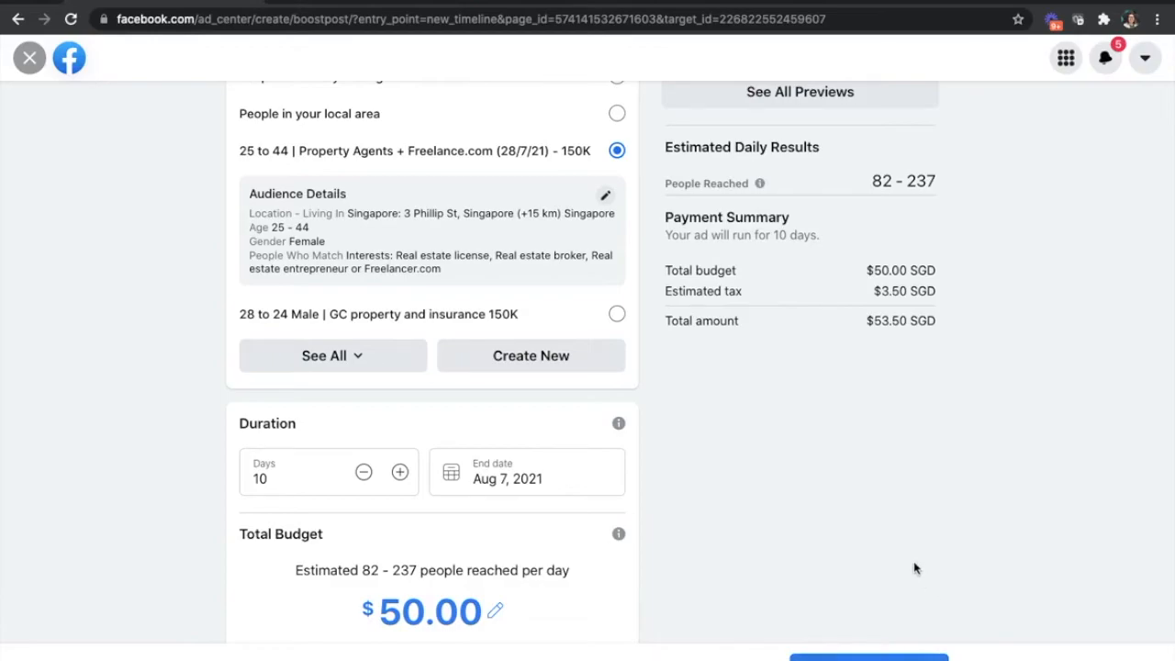
scroll(914, 564, down, 6)
scroll(914, 565, up, 2)
scroll(914, 567, up, 3)
scroll(914, 567, down, 2)
scroll(913, 567, up, 2)
- Compare the estimated reach with and without the Messenger placement, leaving only Facebook and Instagram selected
click(559, 630)
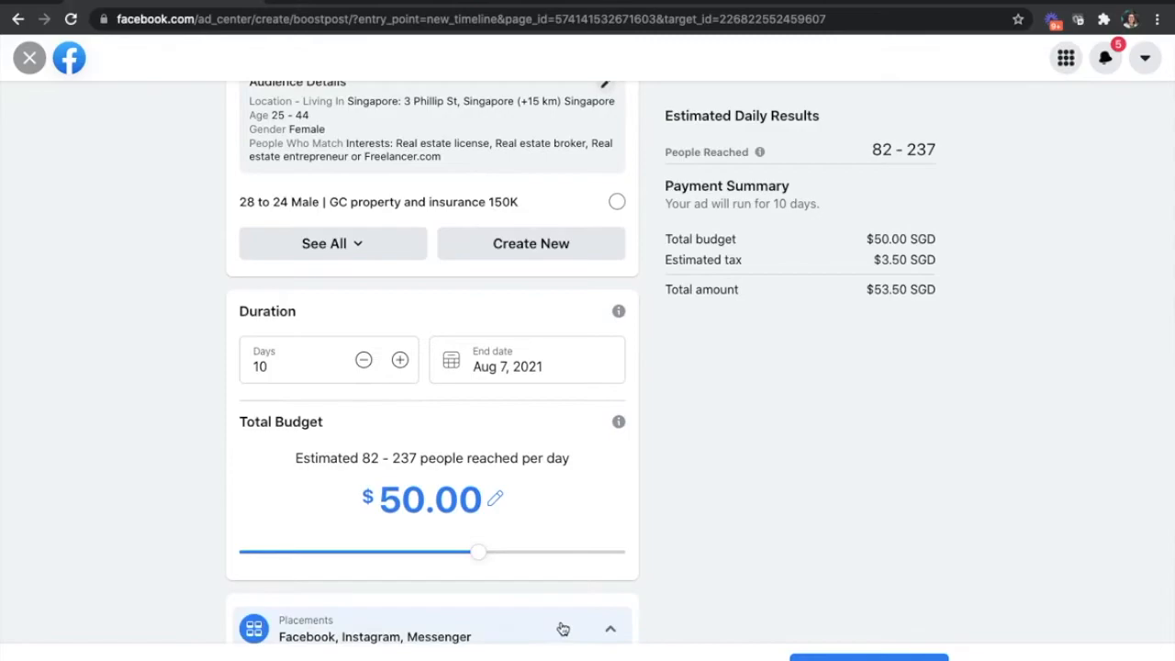
scroll(556, 619, down, 2)
scroll(557, 619, down, 2)
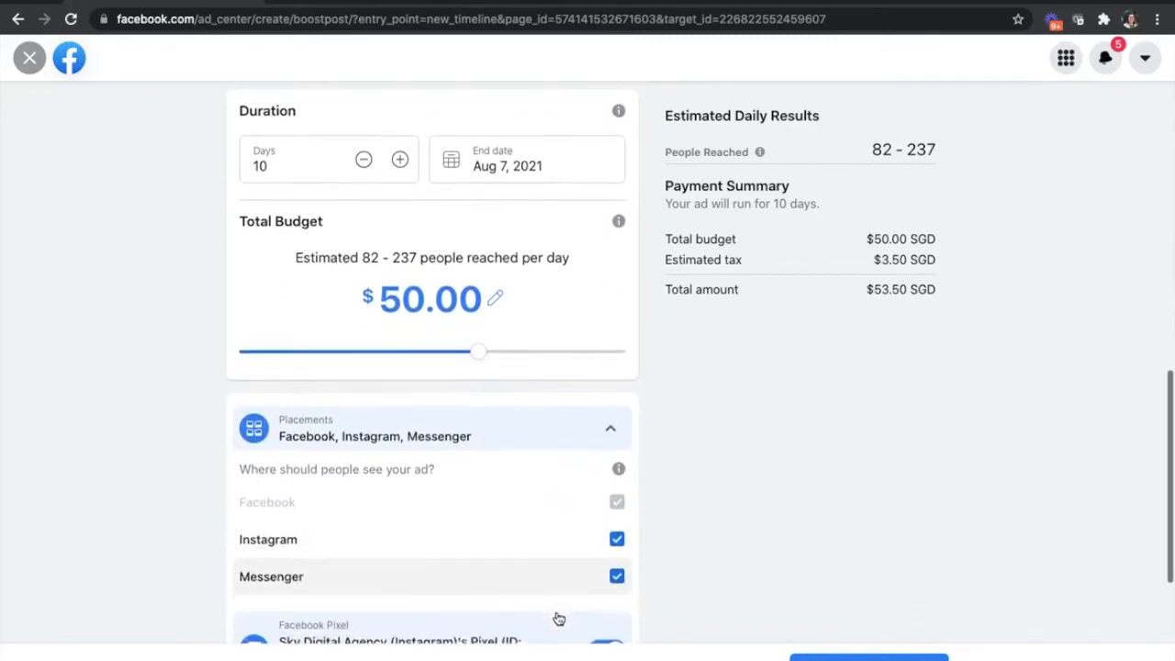
scroll(559, 619, up, 2)
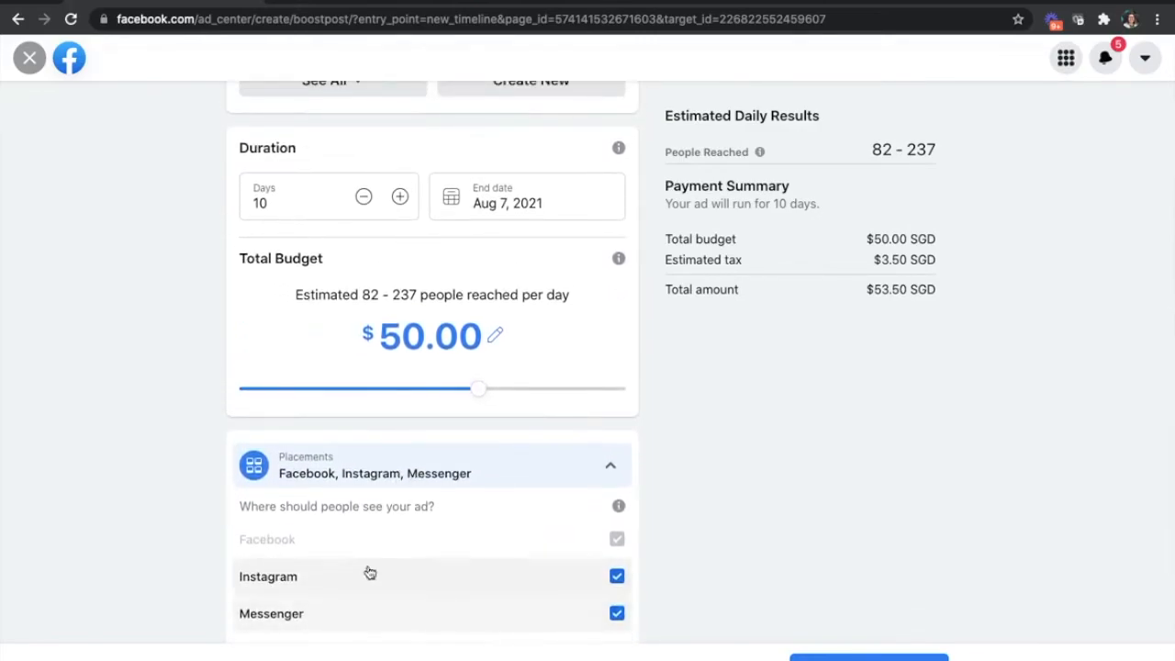
click(617, 615)
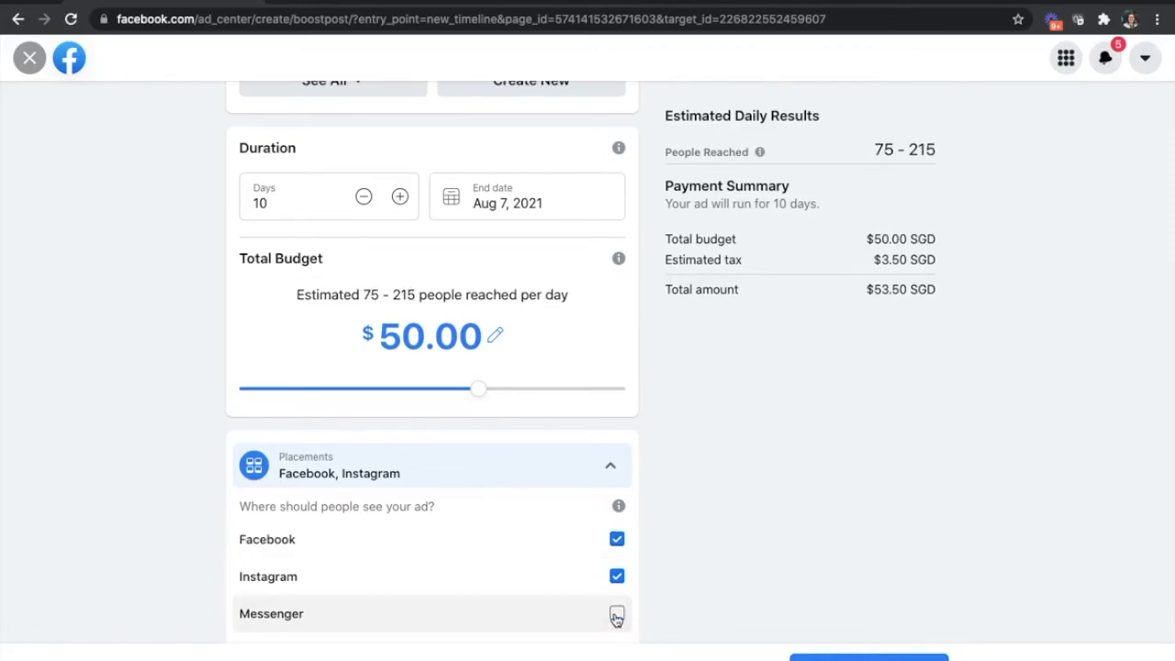
click(616, 616)
click(617, 616)
click(616, 616)
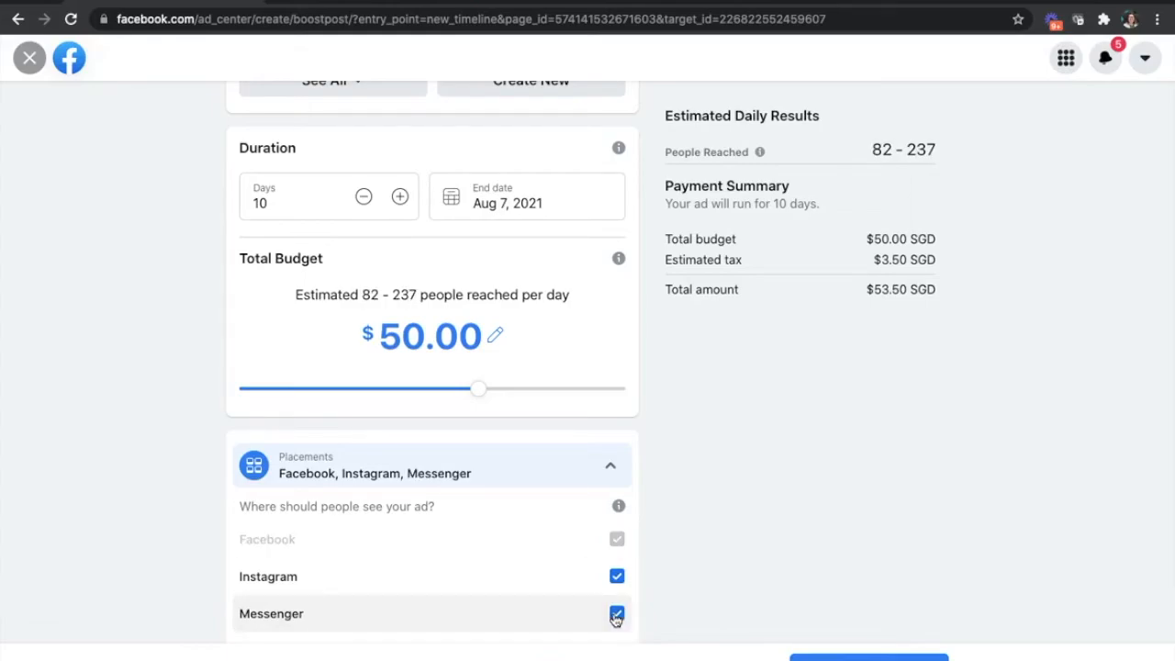
click(618, 615)
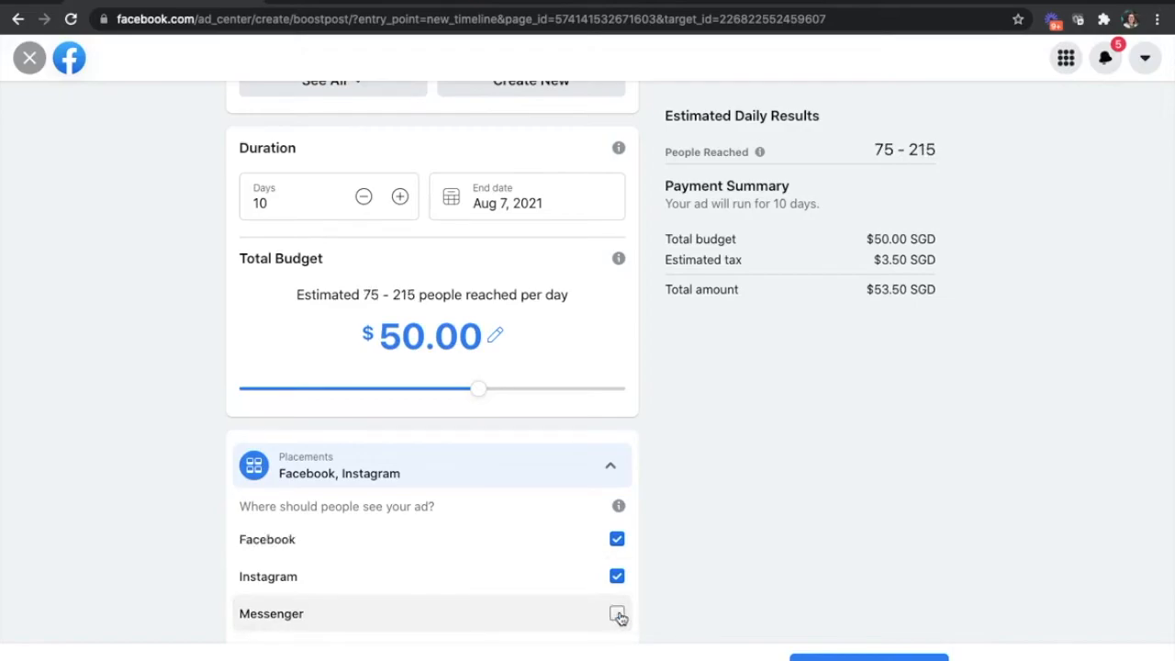
click(617, 614)
click(617, 614)
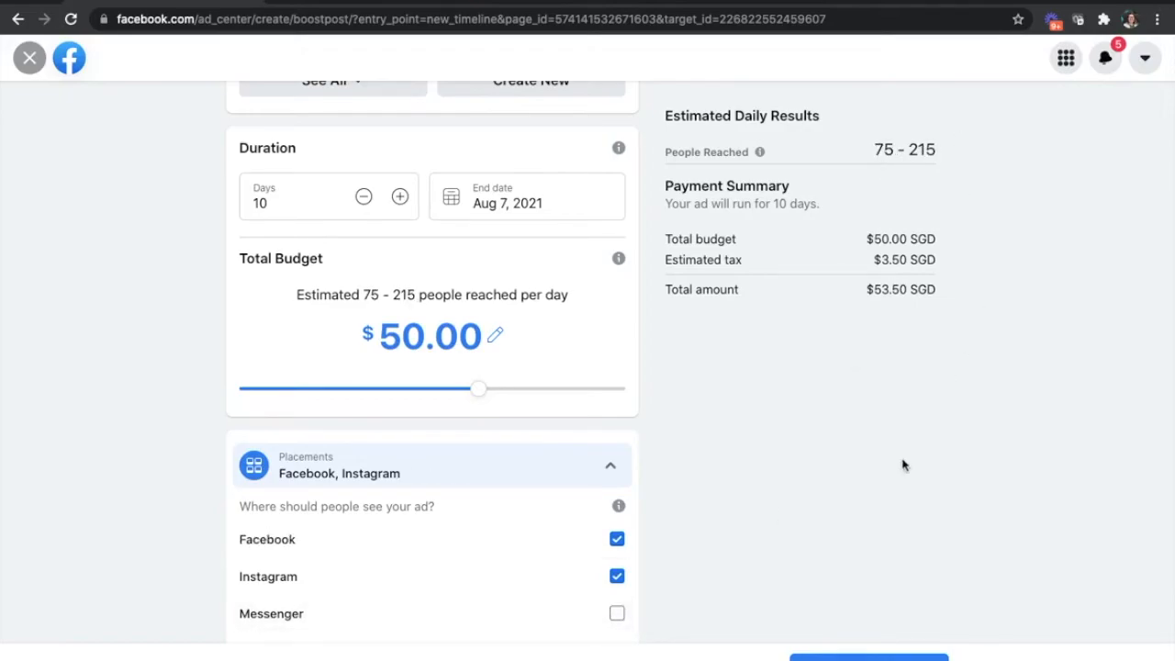
- Review the boost settings and set the duration to 7 days
scroll(911, 465, up, 10)
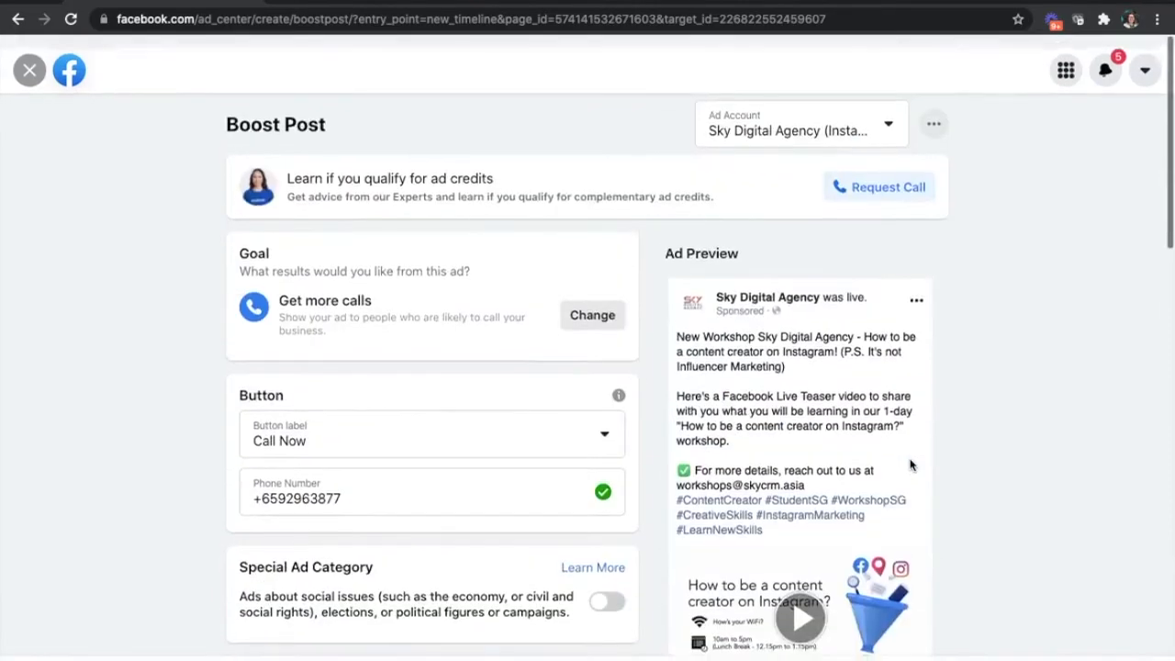
scroll(911, 466, down, 7)
scroll(911, 466, down, 3)
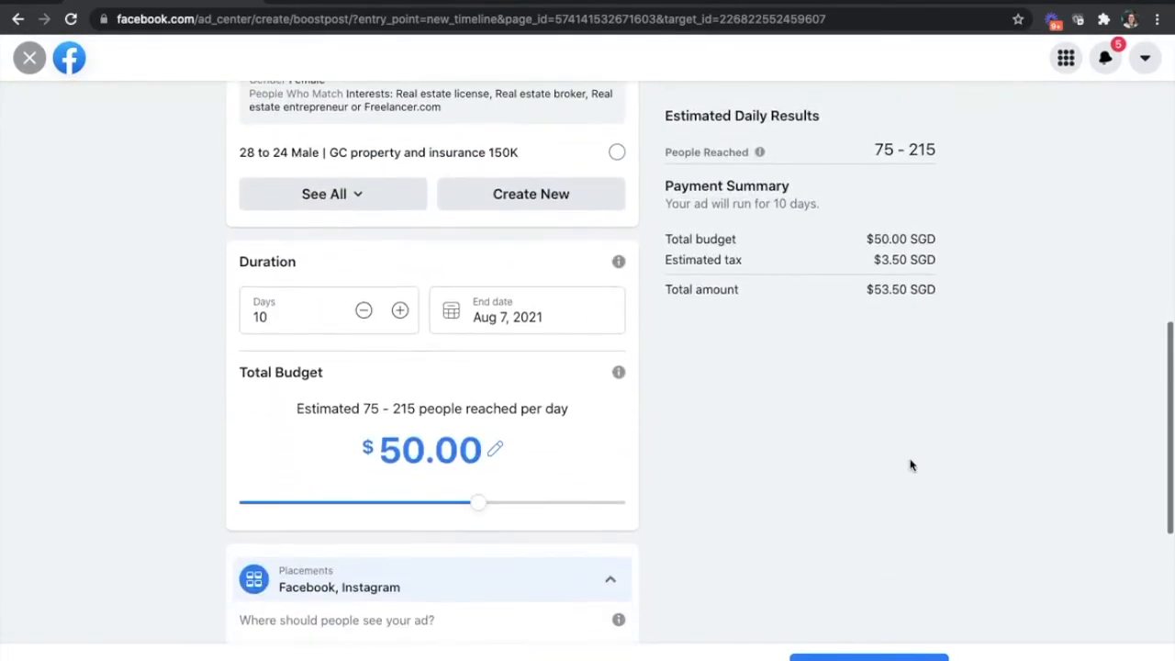
scroll(911, 466, down, 1)
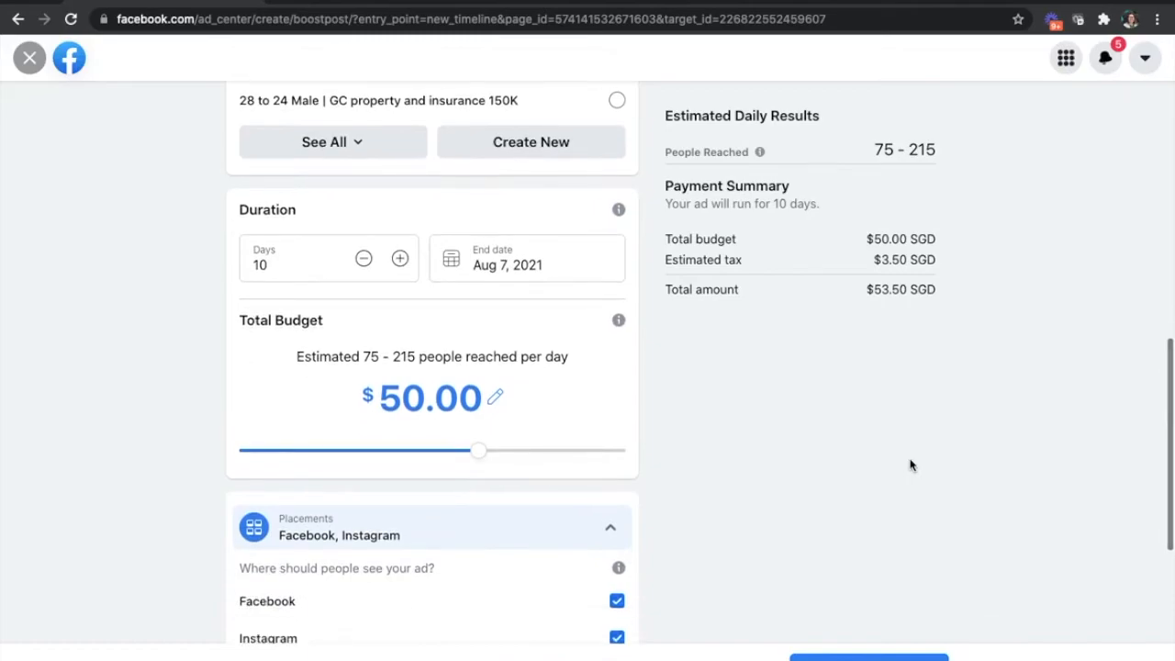
scroll(911, 465, down, 1)
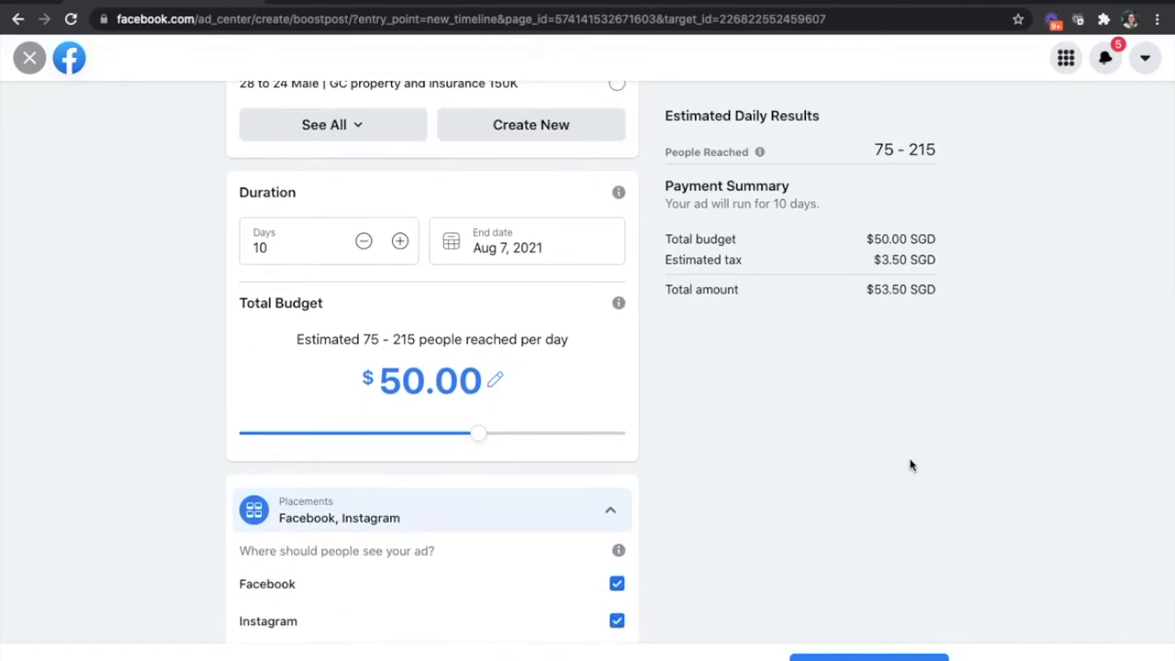
scroll(911, 465, up, 3)
double_click(288, 481)
text(7)
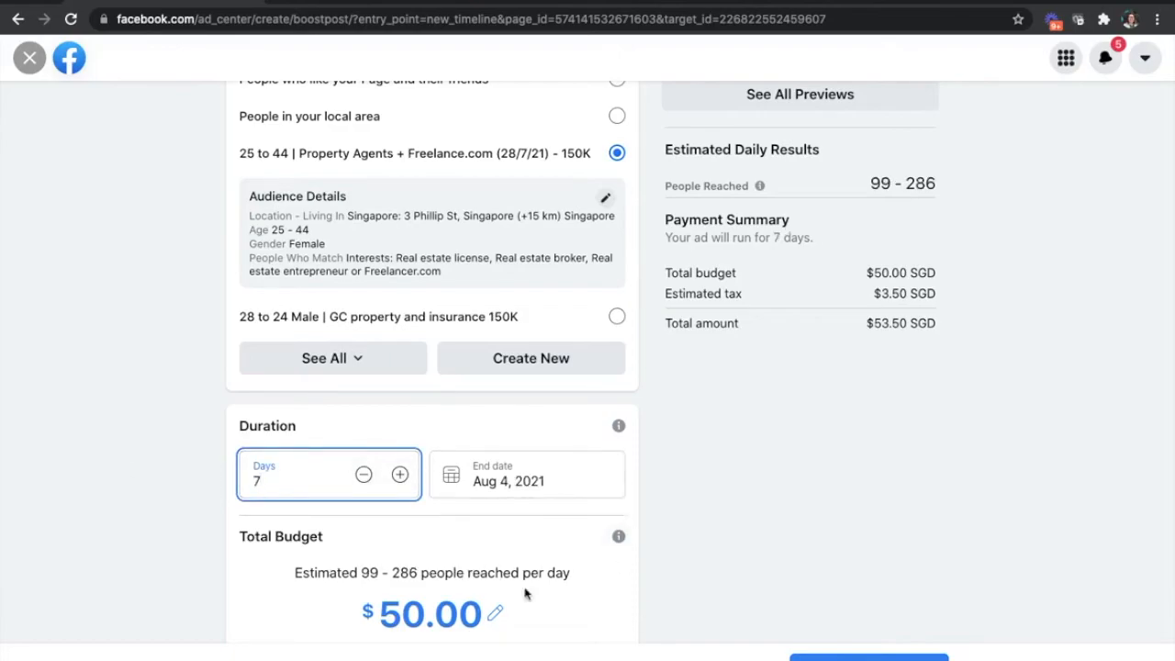
- Set the boost's total budget to $35.00
click(492, 613)
drag(425, 618, 310, 619)
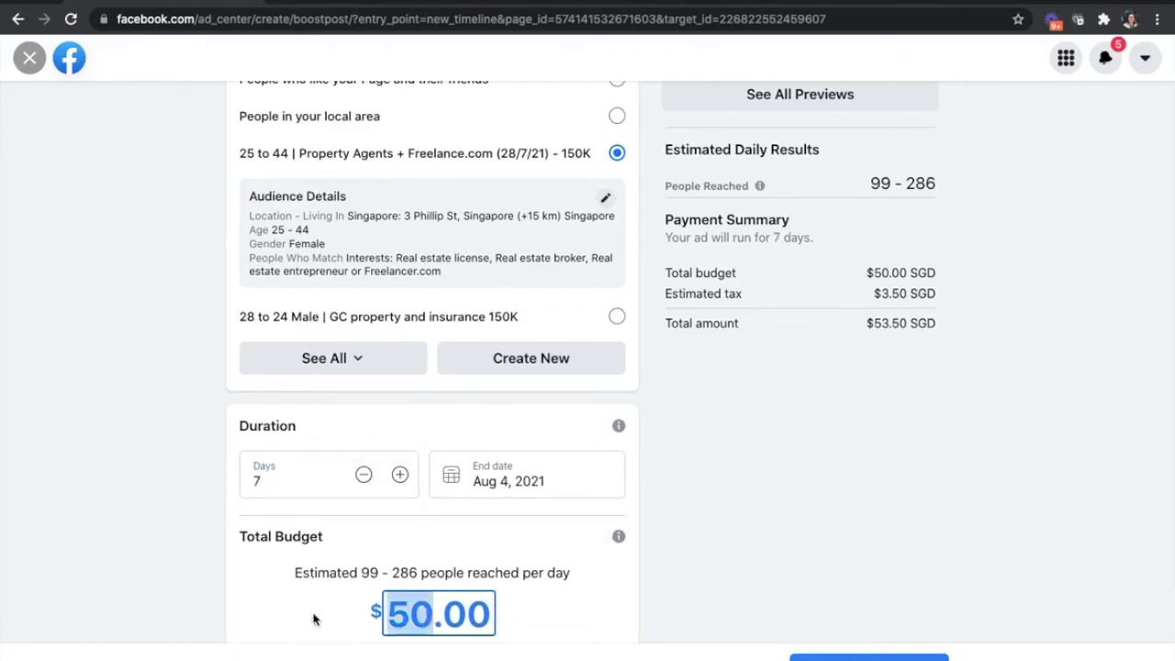
text(35)
click(652, 605)
- Publish the boost after checking its payment summary, and read through the ad creation summary and review time
scroll(654, 604, down, 1)
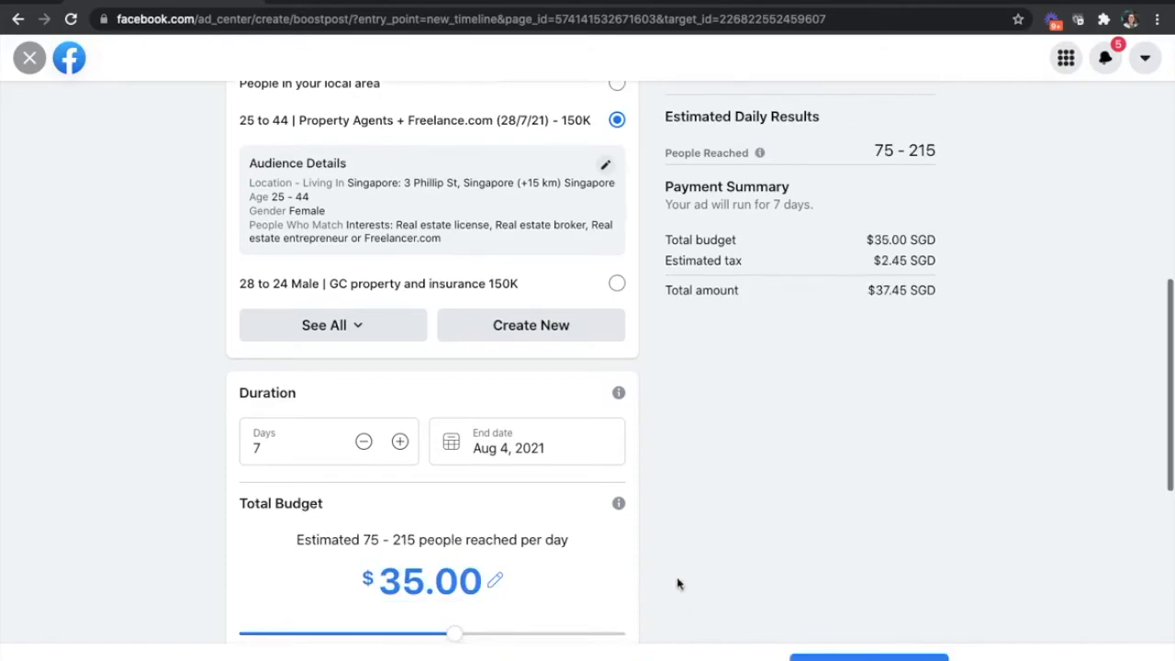
scroll(558, 591, down, 1)
scroll(556, 591, down, 1)
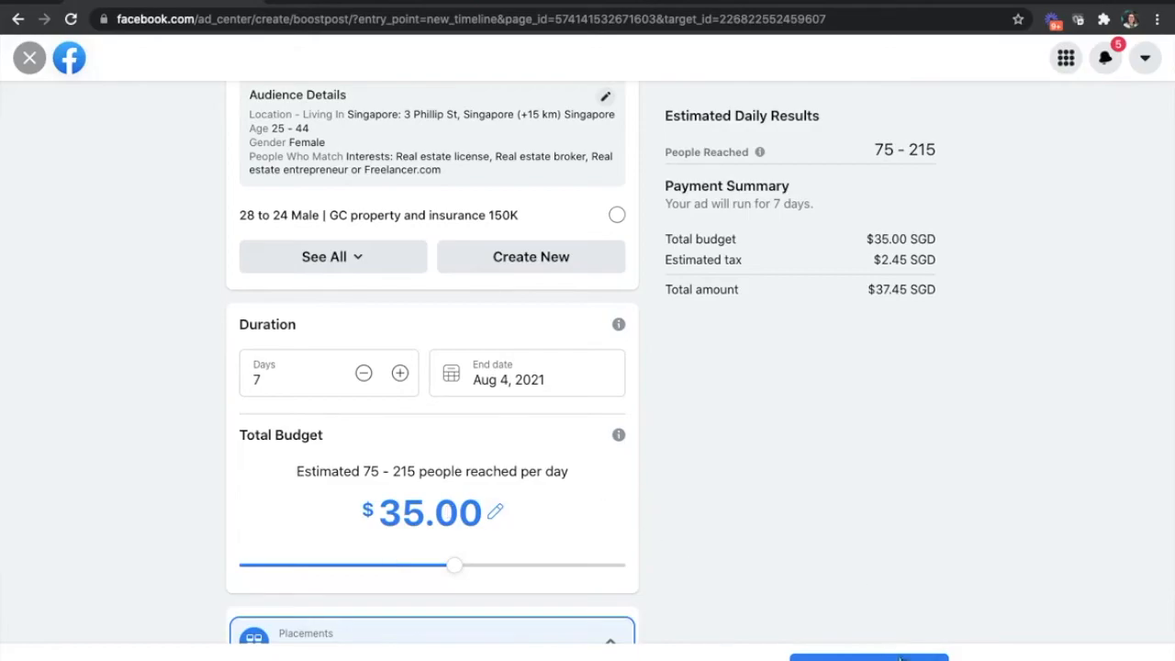
click(869, 657)
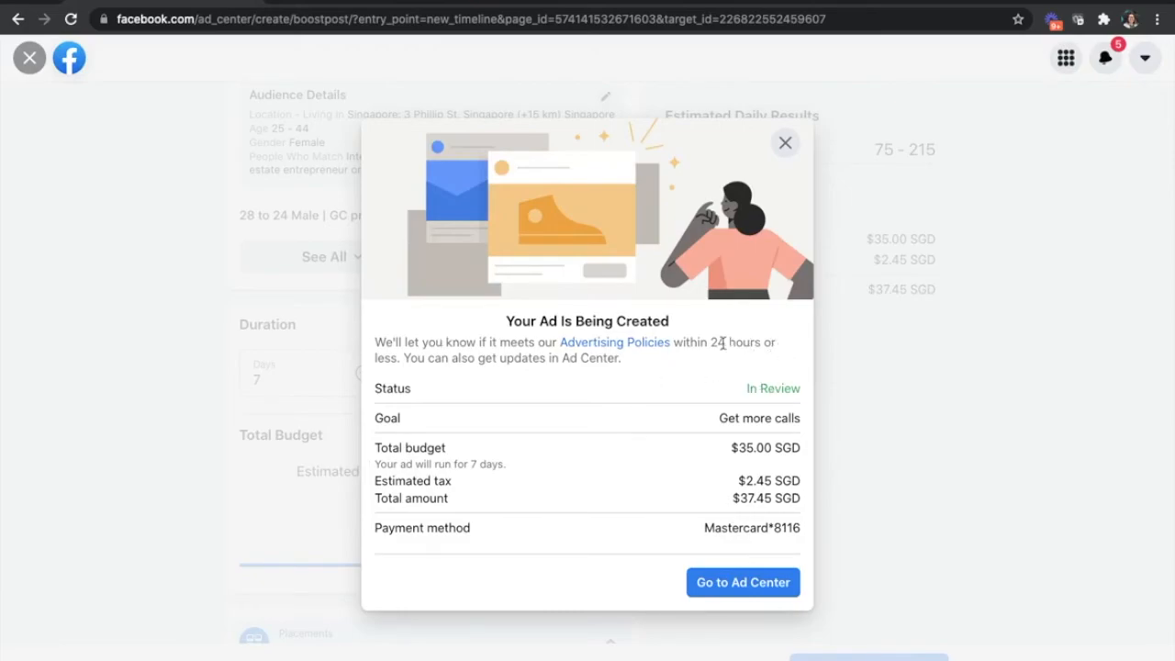
drag(722, 343, 729, 357)
click(511, 389)
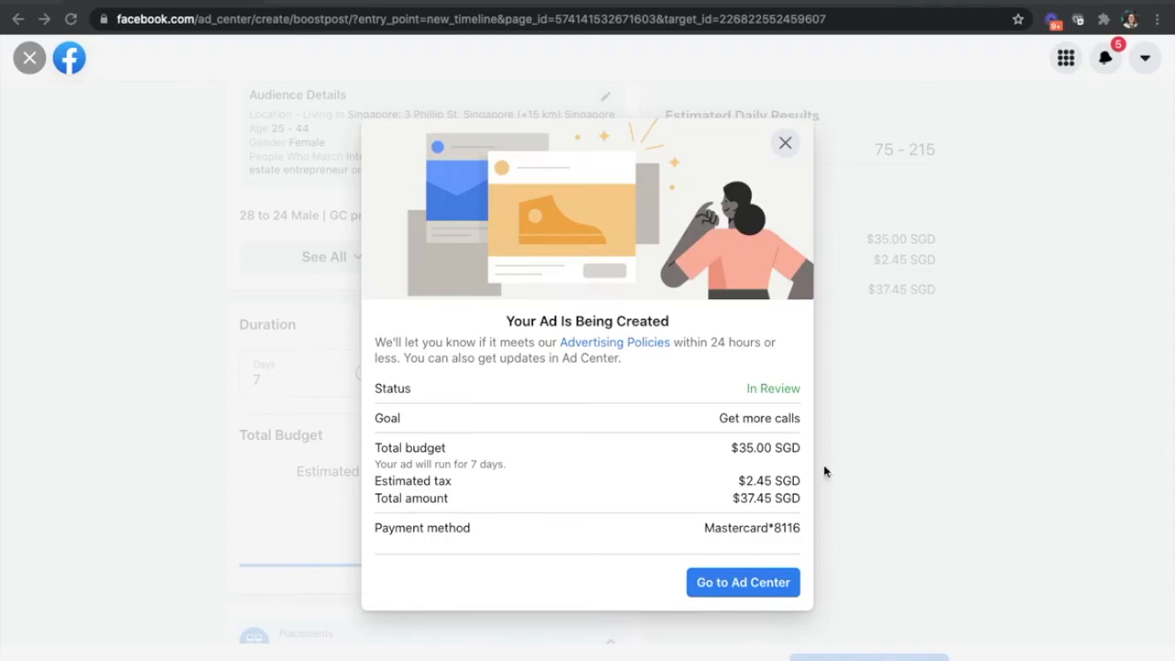
- Revisit the Google Docs reach notes and switch to the "Biggest Facebook Advertising Mistakes" slide
click(566, 5)
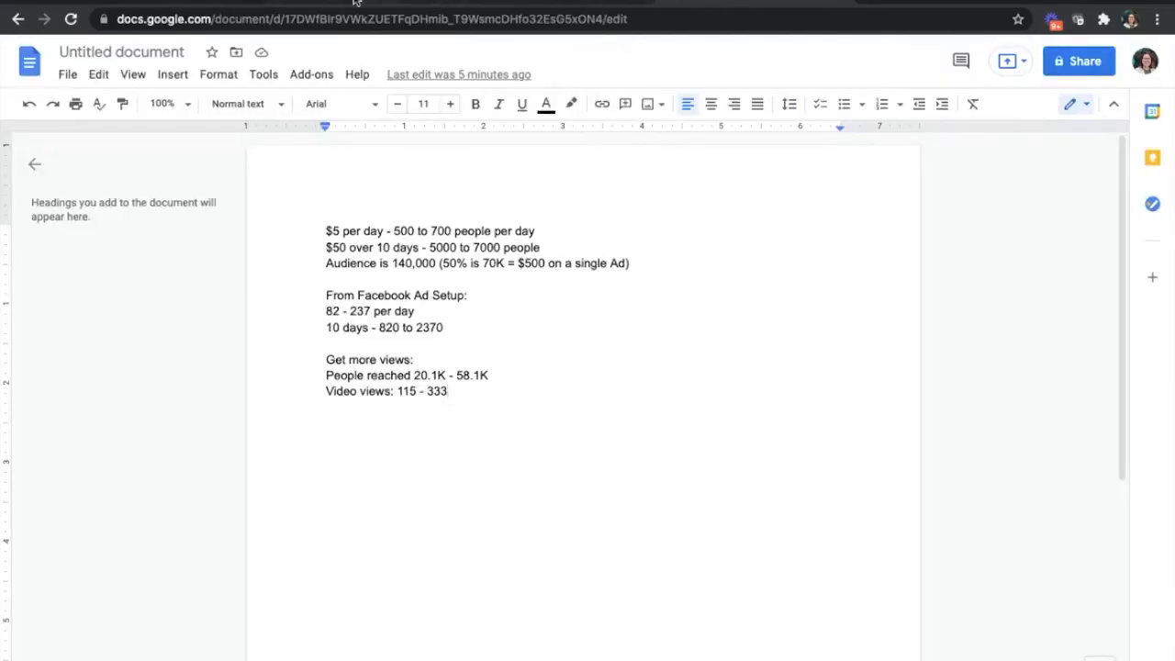
click(430, 4)
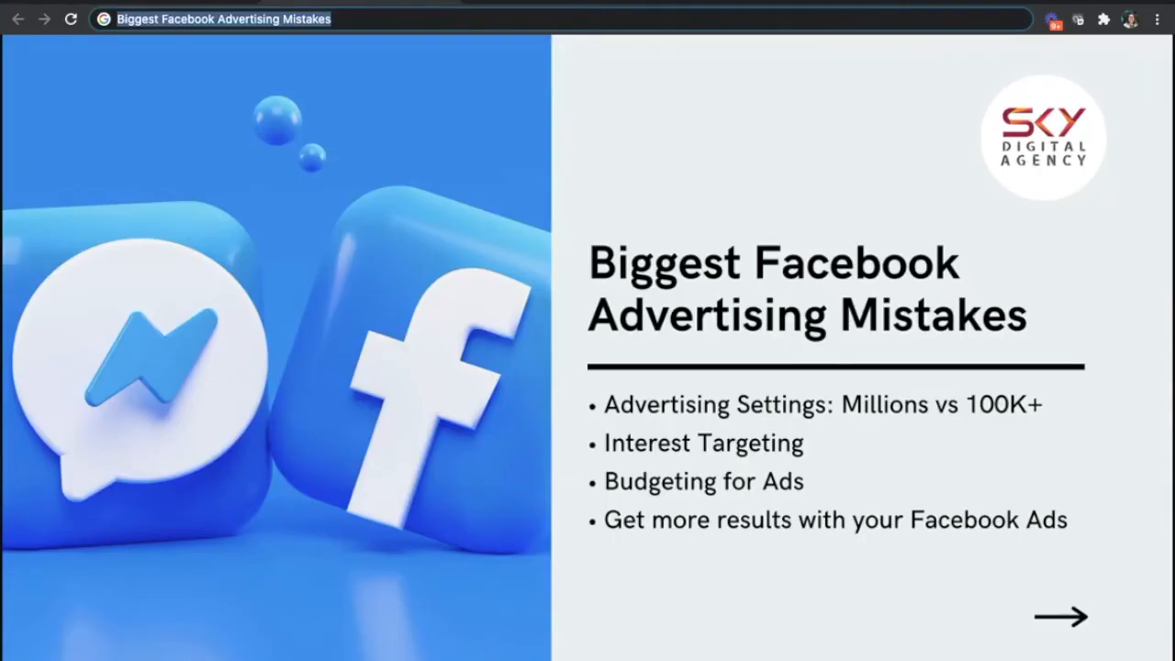